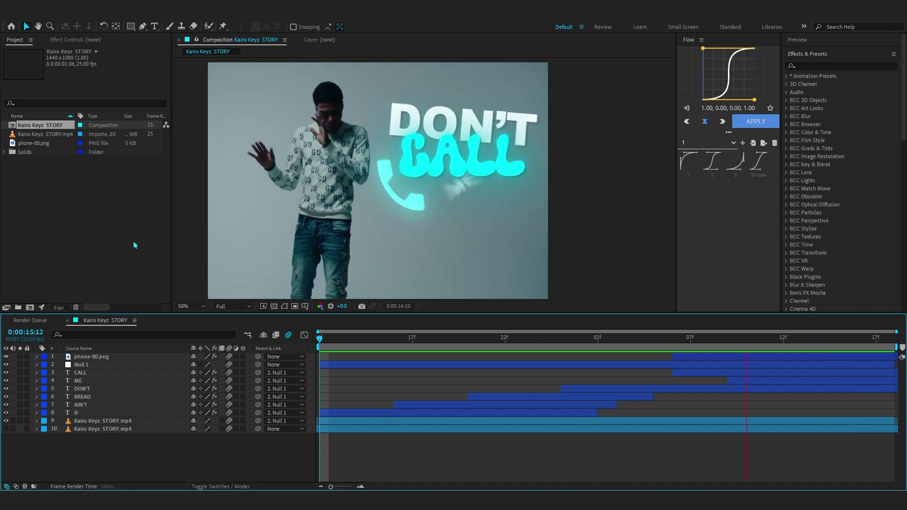
Duplicate the Kairo Keyz STORY composition and open the copy.
{"action": "left_click", "coordinate": [40, 127]}
{"action": "key", "text": "ctrl+d"}
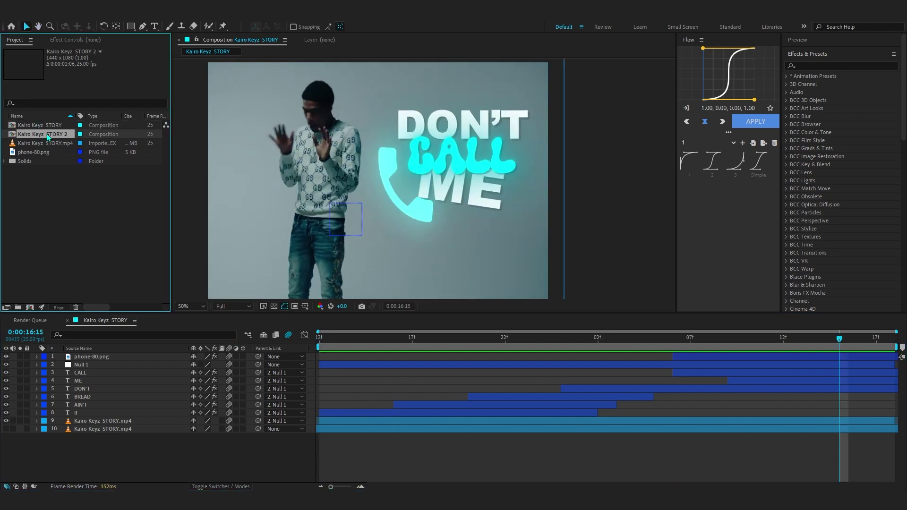
{"action": "double_click", "coordinate": [47, 134]}
Delete the text, null and phone-80.png layers, keeping only the two video layers, and preview the composition.
{"action": "left_click", "coordinate": [94, 429]}
{"action": "left_click", "coordinate": [95, 420]}
{"action": "left_click", "coordinate": [96, 412]}
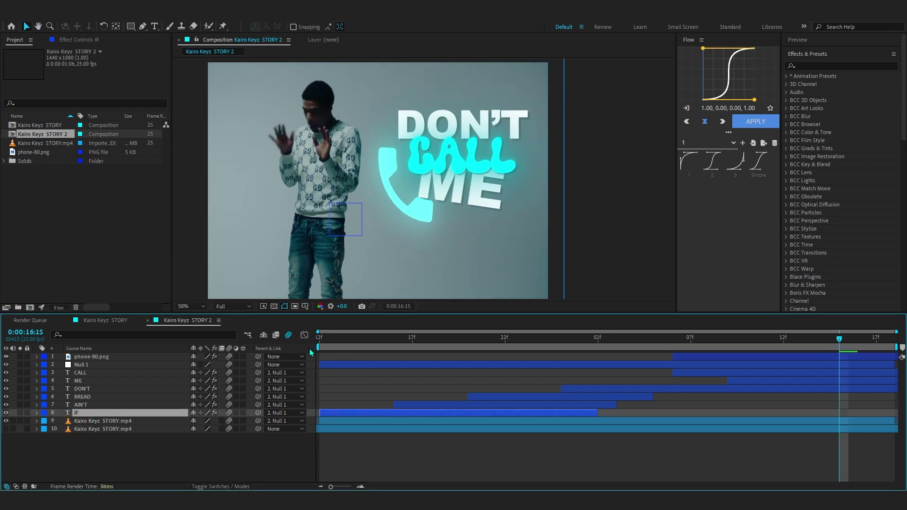
{"action": "key", "text": "Home"}
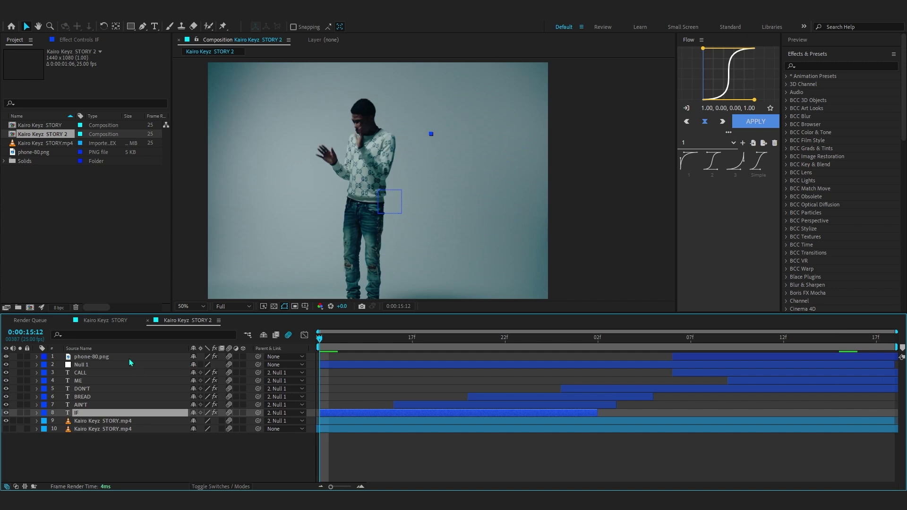
{"action": "left_click", "coordinate": [129, 357], "text": "shift"}
{"action": "key", "text": "Delete"}
{"action": "key", "text": "space"}
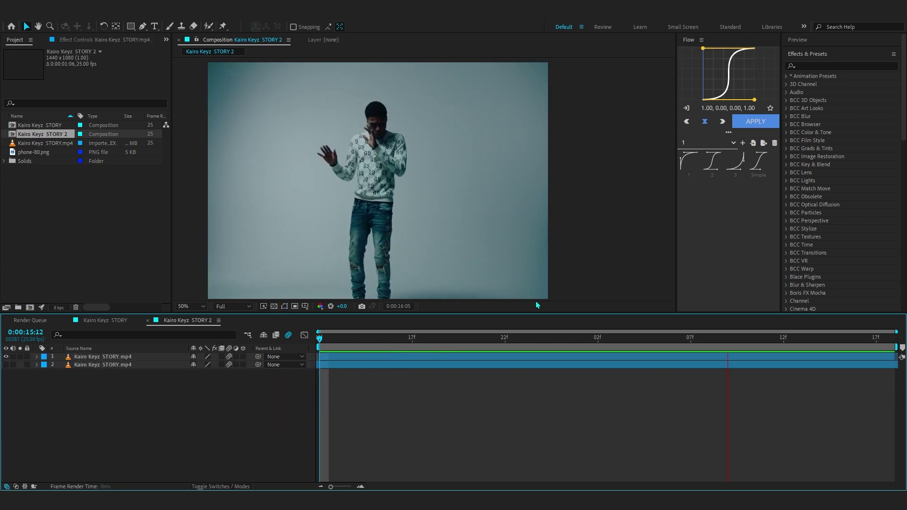
Turn on the audio of the lower Kairo Keyz STORY.mp4 layer and preview it.
{"action": "left_click", "coordinate": [113, 366]}
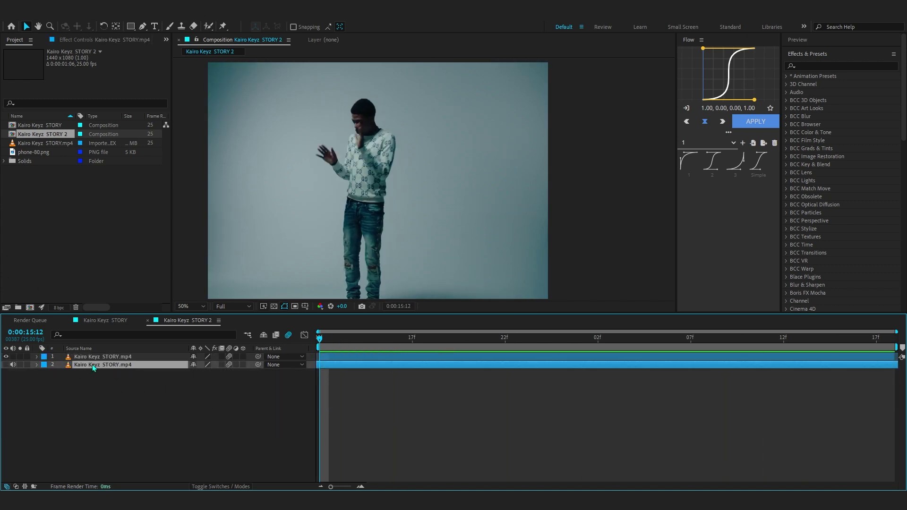
{"action": "left_click", "coordinate": [13, 366]}
{"action": "left_click", "coordinate": [14, 366]}
{"action": "key", "text": "space"}
{"action": "left_click", "coordinate": [454, 349]}
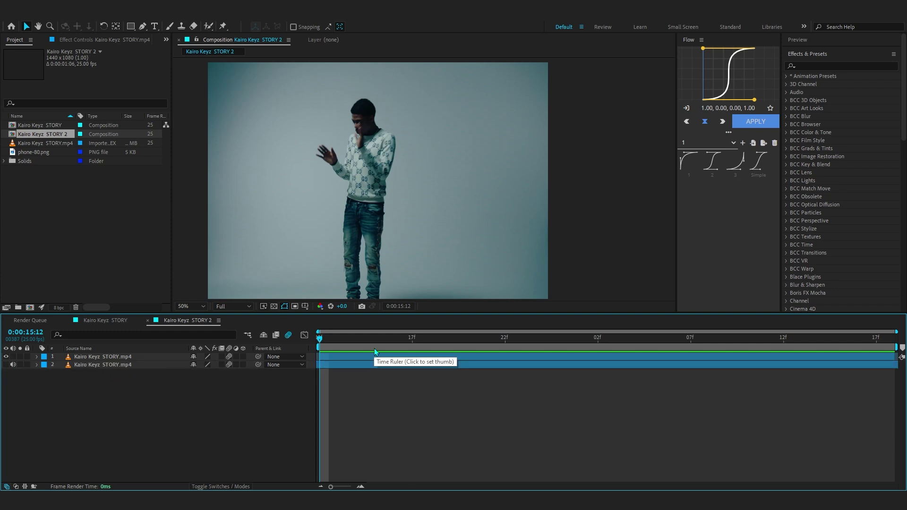
Reveal the audio waveform of the lower Kairo Keyz STORY.mp4 layer.
{"action": "left_click", "coordinate": [104, 358]}
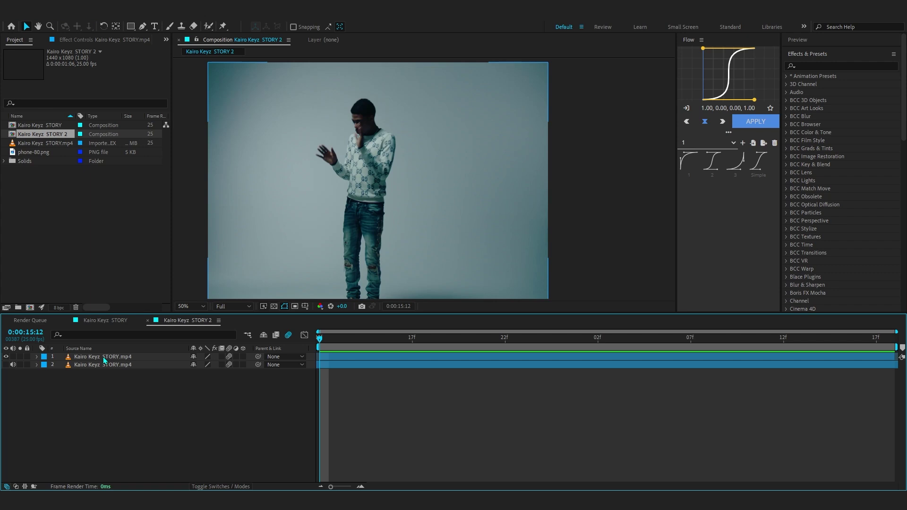
{"action": "key", "text": "F2"}
{"action": "left_click", "coordinate": [136, 365]}
{"action": "key", "text": "l"}
{"action": "key", "text": "l"}
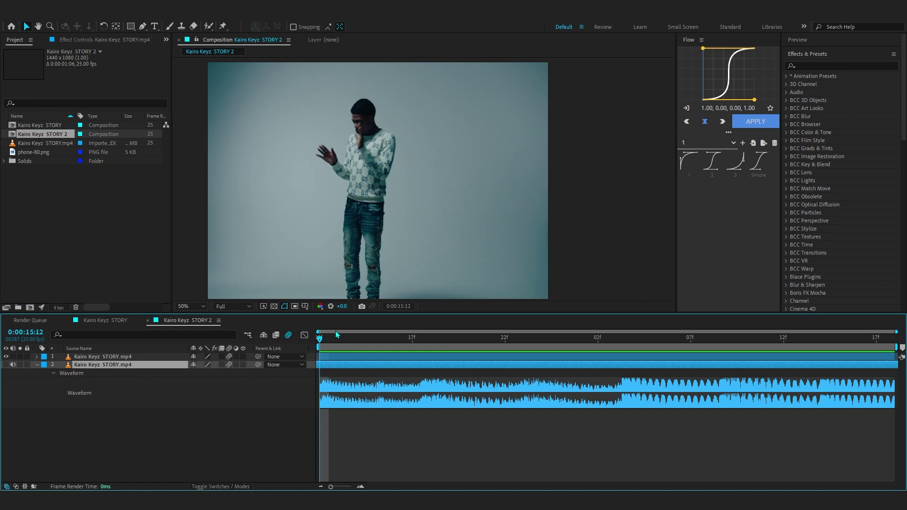
Play and scrub through the start of the clip to match the lyrics to the waveform.
{"action": "key", "text": "space"}
{"action": "key", "text": "space"}
{"action": "left_click", "coordinate": [320, 342], "text": "ctrl"}
{"action": "left_click_drag", "start_coordinate": [319, 345], "coordinate": [418, 348]}
{"action": "key", "text": "space"}
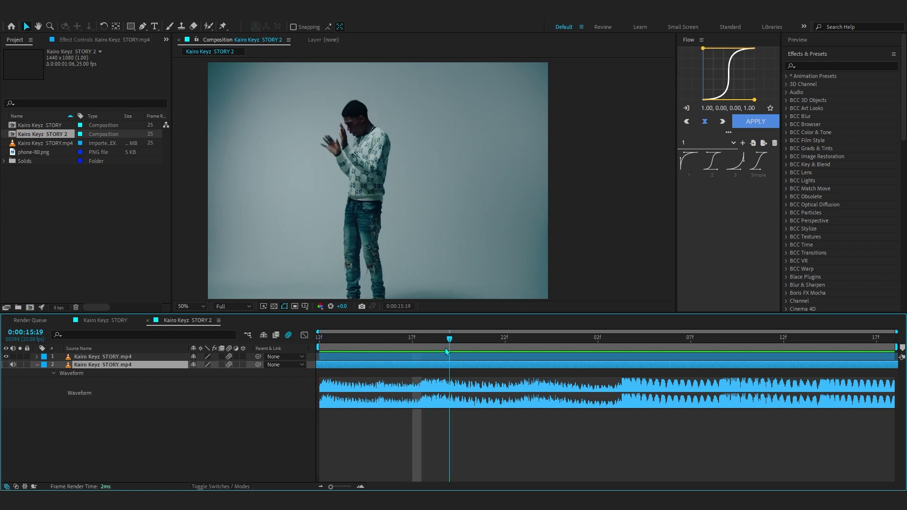
{"action": "key", "text": "space"}
{"action": "key", "text": "space"}
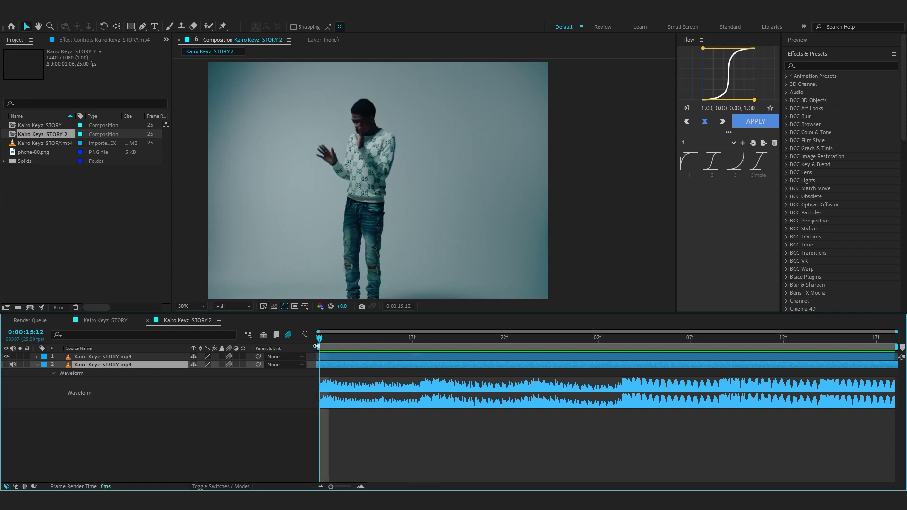
Create a text layer at the start of the composition reading "IF".
{"action": "left_click", "coordinate": [109, 420]}
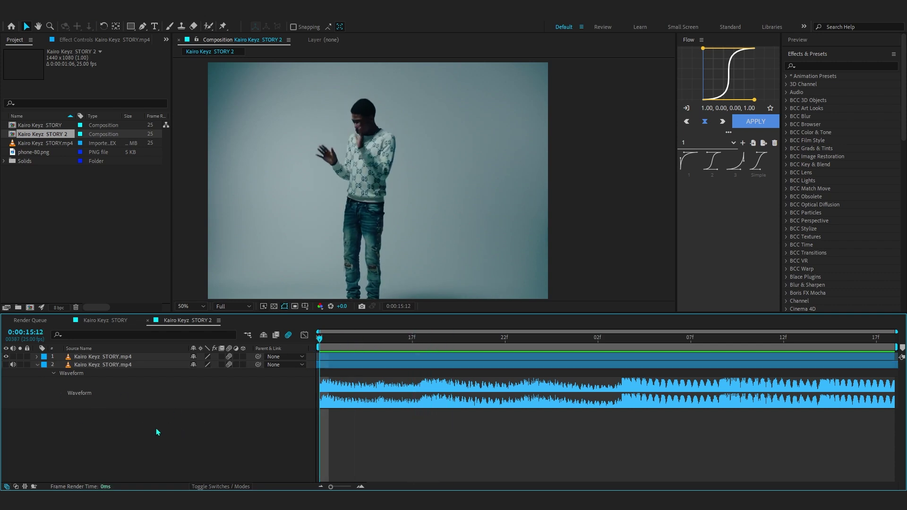
{"action": "right_click", "coordinate": [151, 425]}
{"action": "mouse_move", "coordinate": [188, 312]}
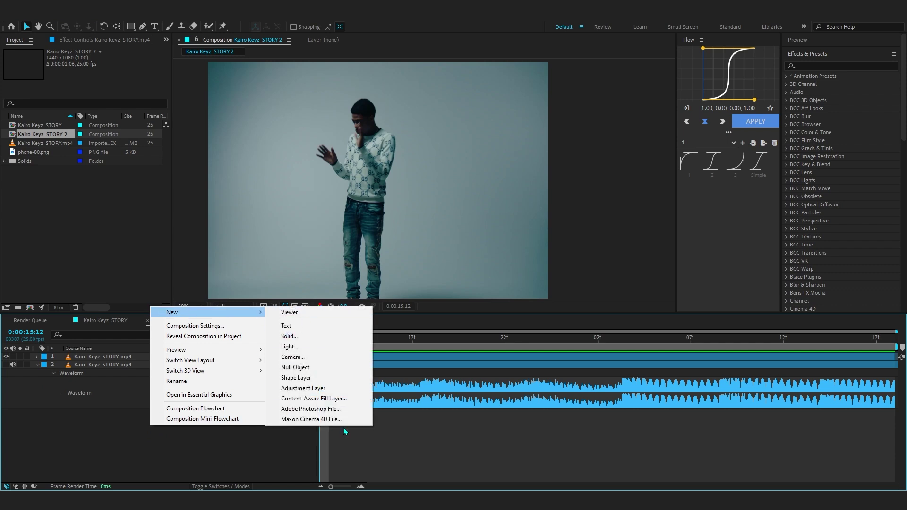
{"action": "left_click", "coordinate": [288, 325]}
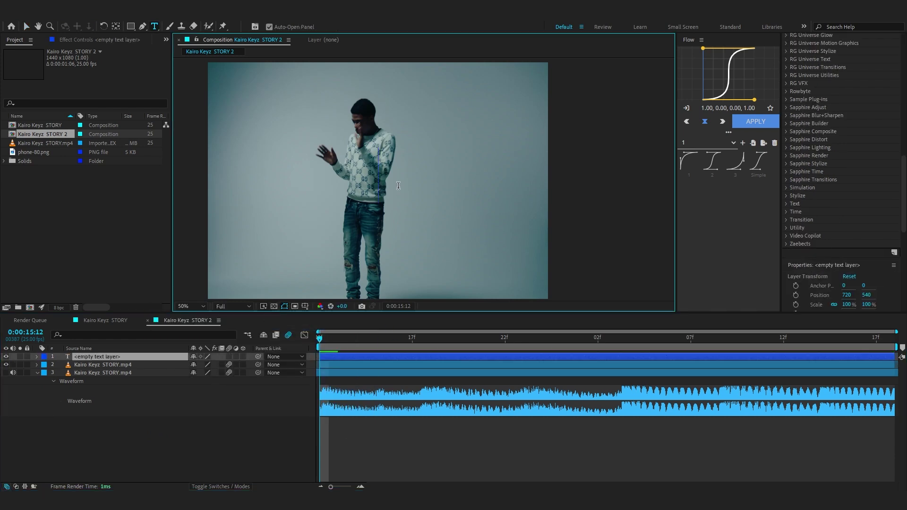
{"action": "type", "text": "IF"}
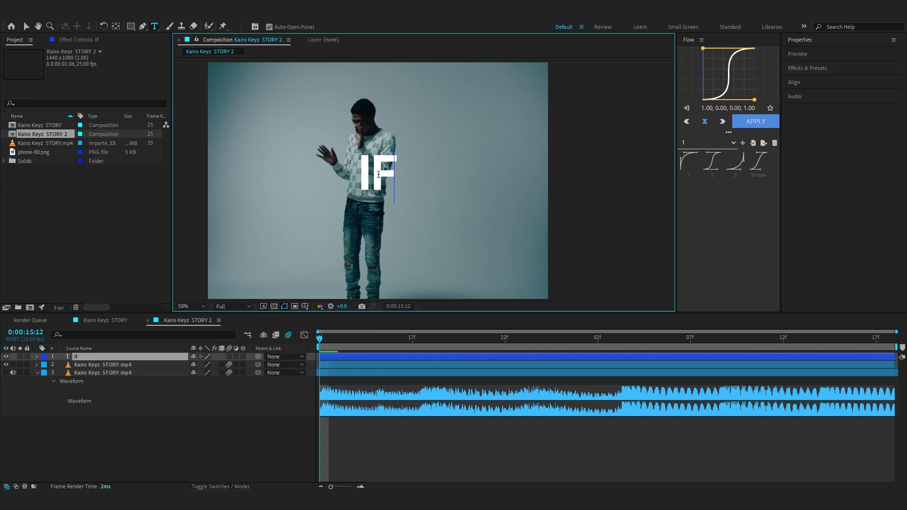
Set the font of the IF text to Arial Black.
{"action": "key", "text": "ctrl+a"}
{"action": "left_click", "coordinate": [818, 50]}
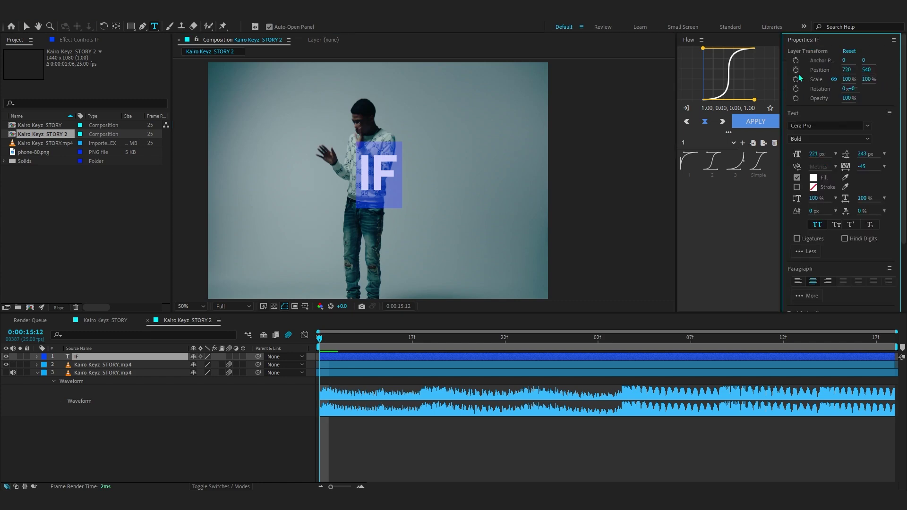
{"action": "left_click", "coordinate": [798, 124]}
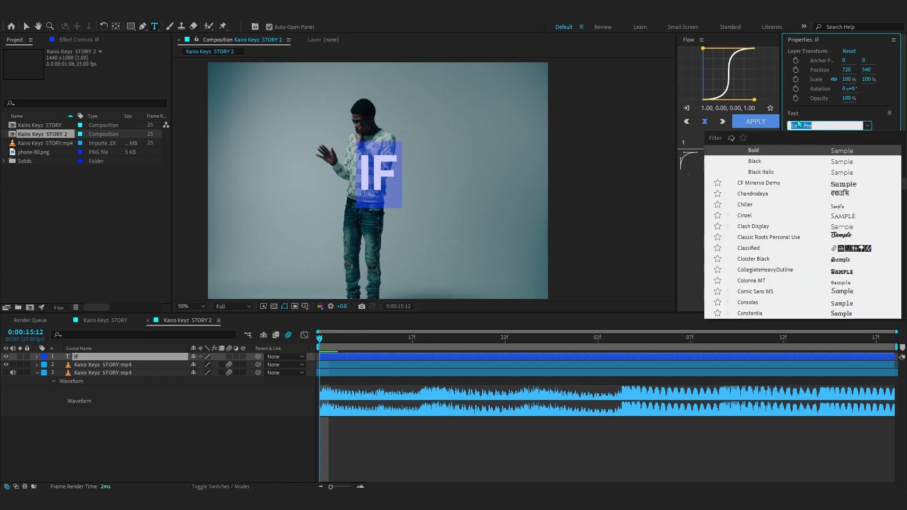
{"action": "type", "text": "arial"}
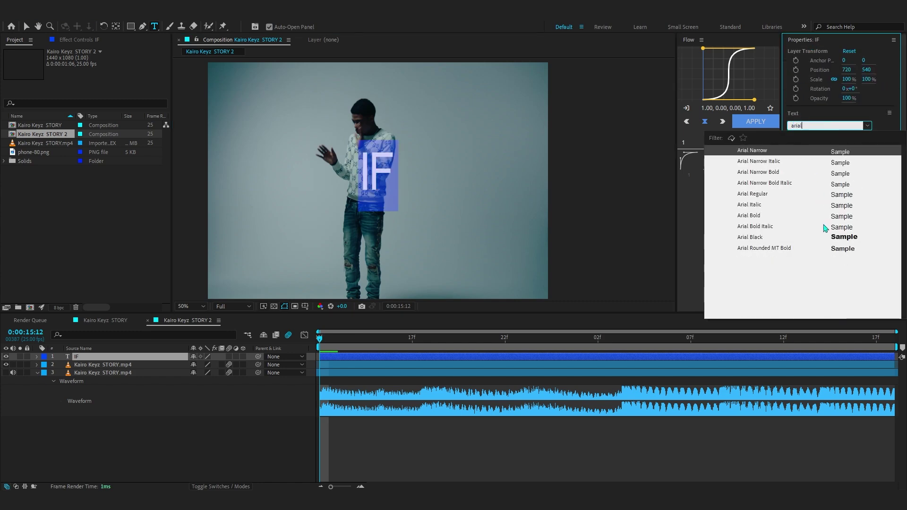
{"action": "left_click", "coordinate": [831, 240]}
{"action": "left_click", "coordinate": [209, 430]}
{"action": "left_click", "coordinate": [99, 356]}
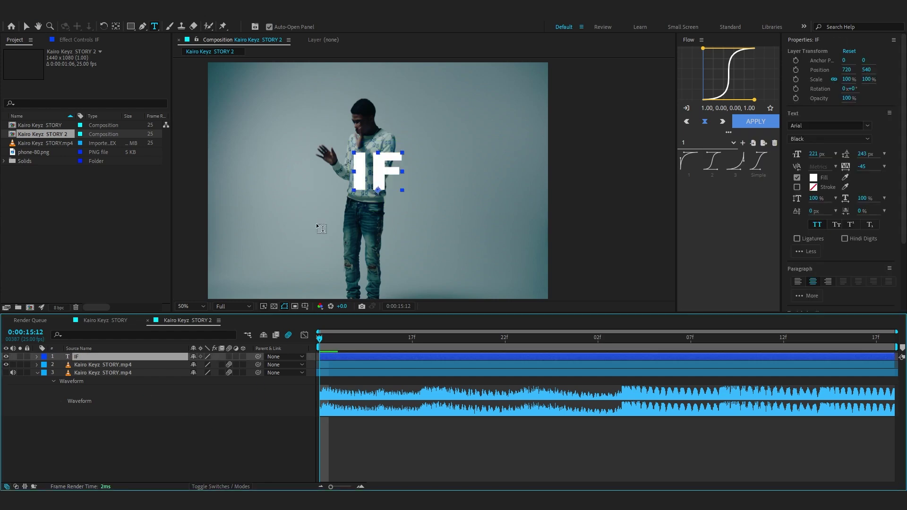
Move the IF text horizontally to position 468, 540 and duplicate its layer.
{"action": "key", "text": "v"}
{"action": "left_click_drag", "start_coordinate": [385, 196], "coordinate": [326, 196]}
{"action": "left_click", "coordinate": [106, 357]}
{"action": "key", "text": "ctrl+d"}
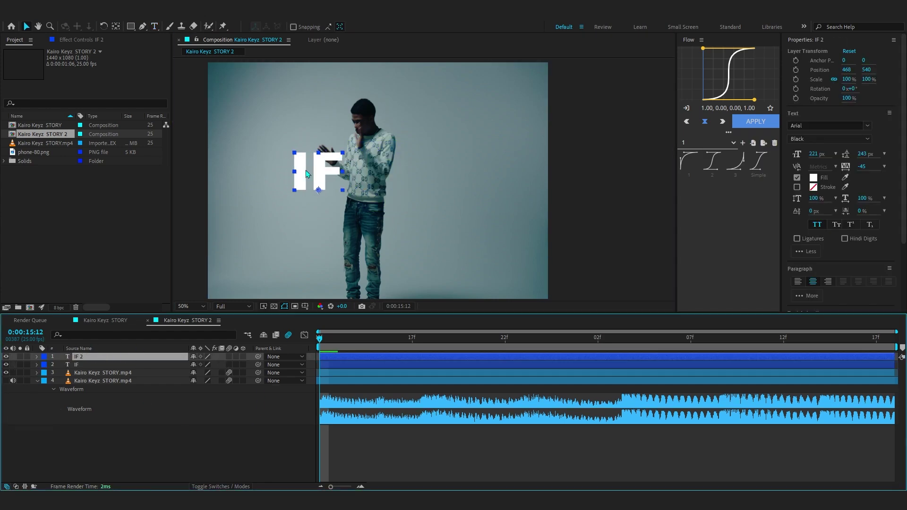
{"action": "left_click", "coordinate": [104, 366]}
{"action": "left_click", "coordinate": [95, 358]}
{"action": "left_click", "coordinate": [51, 380]}
{"action": "left_click", "coordinate": [83, 358]}
{"action": "left_click", "coordinate": [84, 366]}
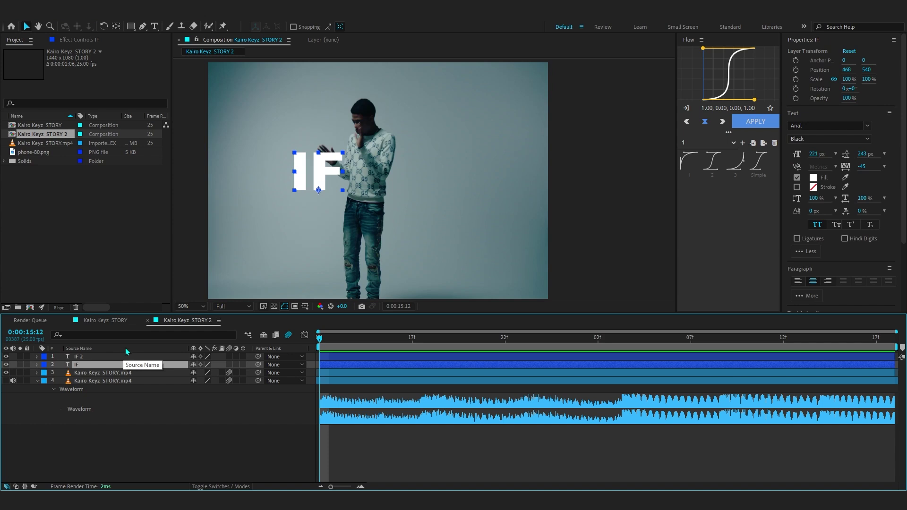
Move the duplicated IF text to position 822, 540 and change its wording to "AIN'T".
{"action": "left_click", "coordinate": [140, 357]}
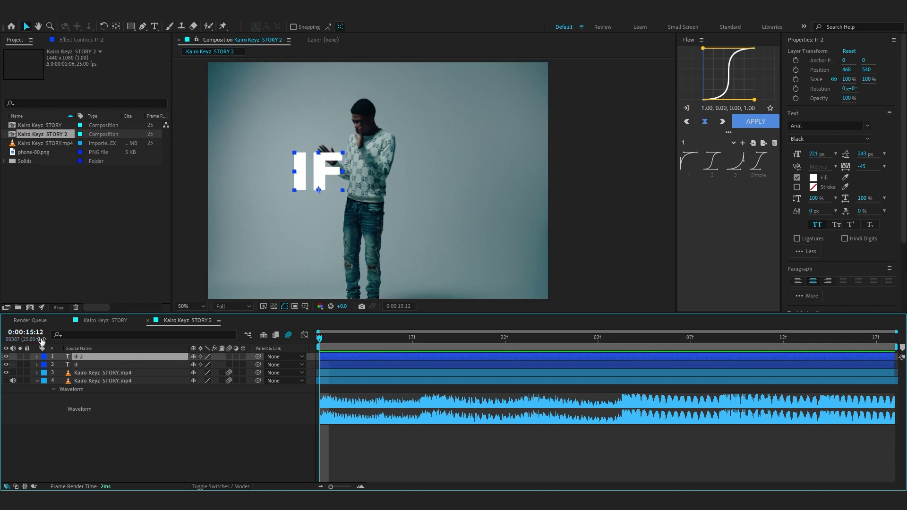
{"action": "left_click_drag", "start_coordinate": [314, 169], "coordinate": [399, 174]}
{"action": "double_click", "coordinate": [399, 174]}
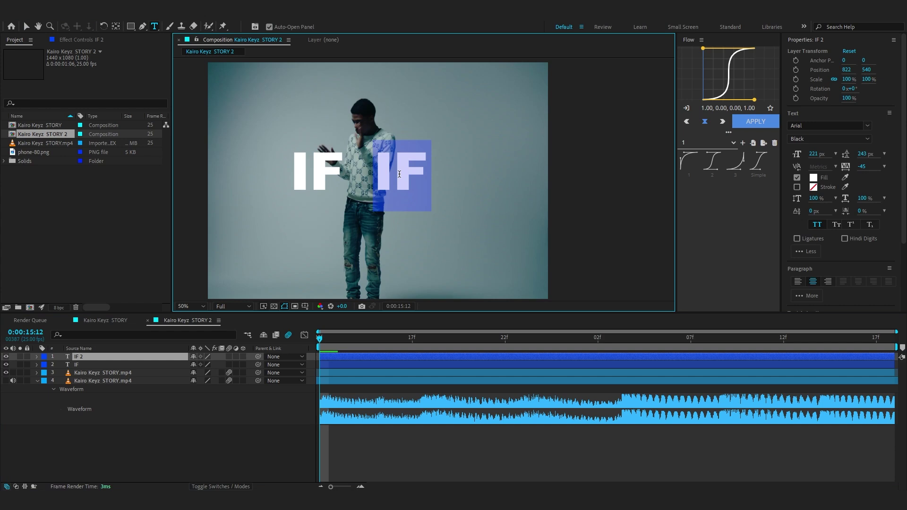
{"action": "type", "text": "AINT"}
{"action": "key", "text": "BackSpace"}
{"action": "type", "text": "'Tt"}
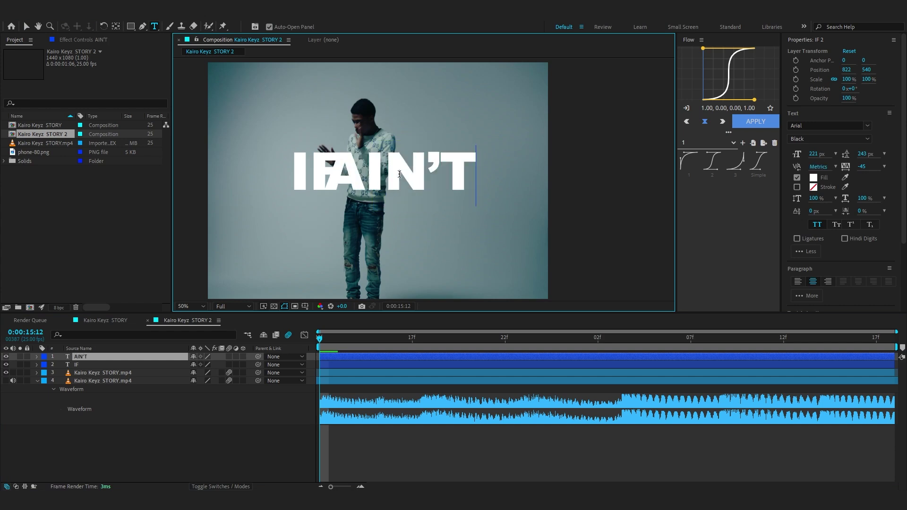
Place the AIN'T text beside IF at position 934, 540.
{"action": "left_click", "coordinate": [108, 358]}
{"action": "key", "text": "v"}
{"action": "left_click_drag", "start_coordinate": [392, 180], "coordinate": [418, 181]}
{"action": "left_click", "coordinate": [416, 411]}
Move the playhead to 0:00:15:18 and duplicate the AIN'T text layer.
{"action": "left_click_drag", "start_coordinate": [358, 336], "coordinate": [432, 358]}
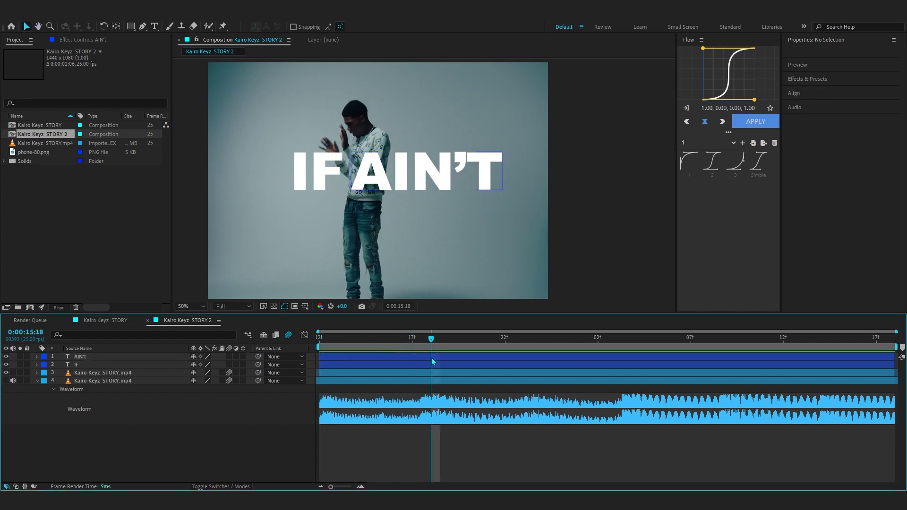
{"action": "left_click", "coordinate": [432, 358]}
{"action": "key", "text": "ctrl+d"}
{"action": "key", "text": "ctrl+z"}
{"action": "left_click", "coordinate": [443, 358]}
{"action": "key", "text": "ctrl+shift+d"}
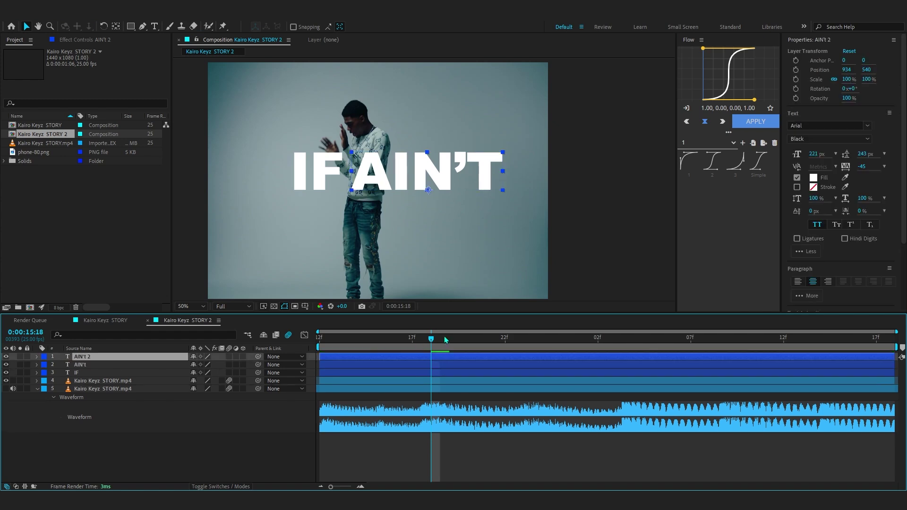
Make the duplicated AIN'T layer start at 0:00:15:19 and the original AIN'T layer at about 0:00:15:14.
{"action": "key", "text": "Home"}
{"action": "left_click_drag", "start_coordinate": [432, 349], "coordinate": [374, 350]}
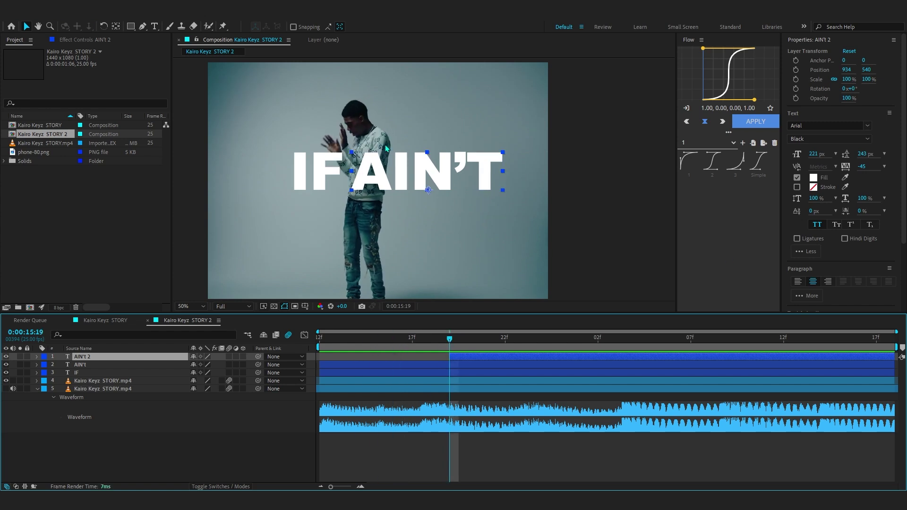
{"action": "key", "text": "Home"}
{"action": "left_click_drag", "start_coordinate": [320, 365], "coordinate": [448, 351]}
Move the duplicated AIN'T text below the first line to position 788, 742 and change it to "BREAD".
{"action": "left_click_drag", "start_coordinate": [438, 175], "coordinate": [405, 227]}
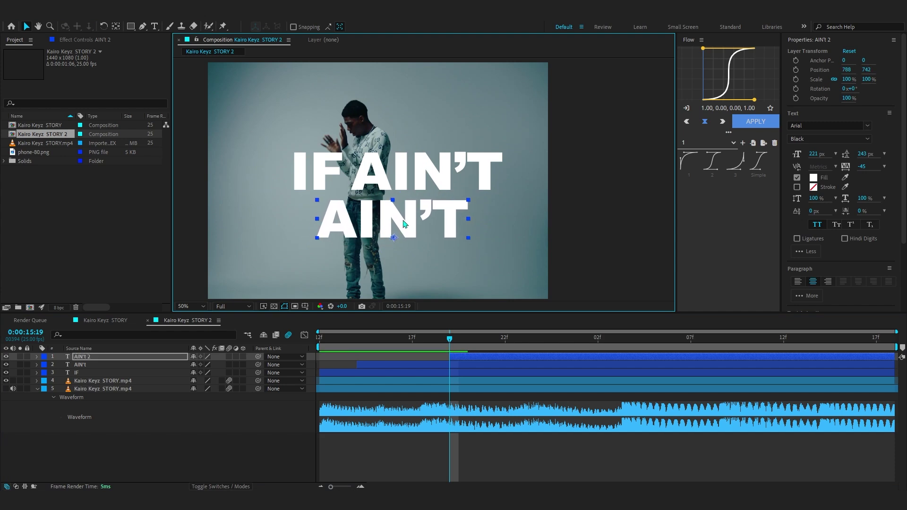
{"action": "double_click", "coordinate": [401, 211]}
{"action": "type", "text": "BREAD"}
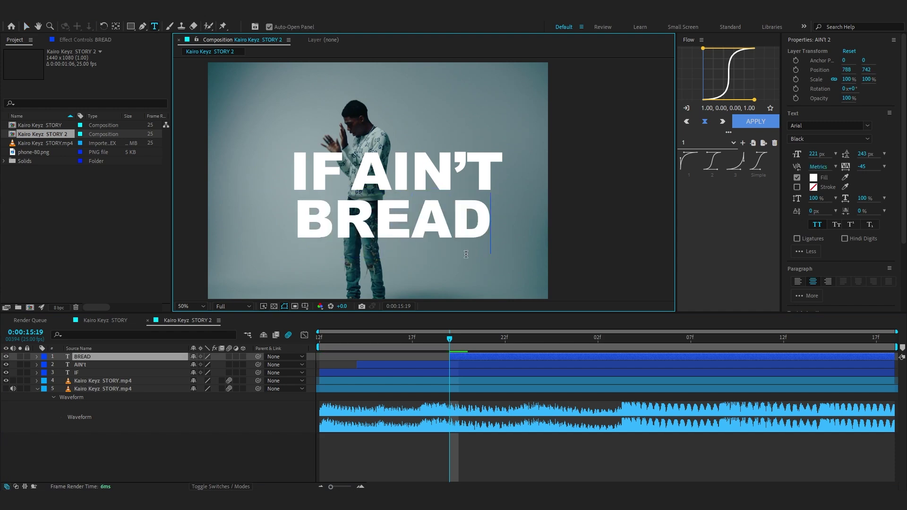
{"action": "left_click", "coordinate": [472, 388]}
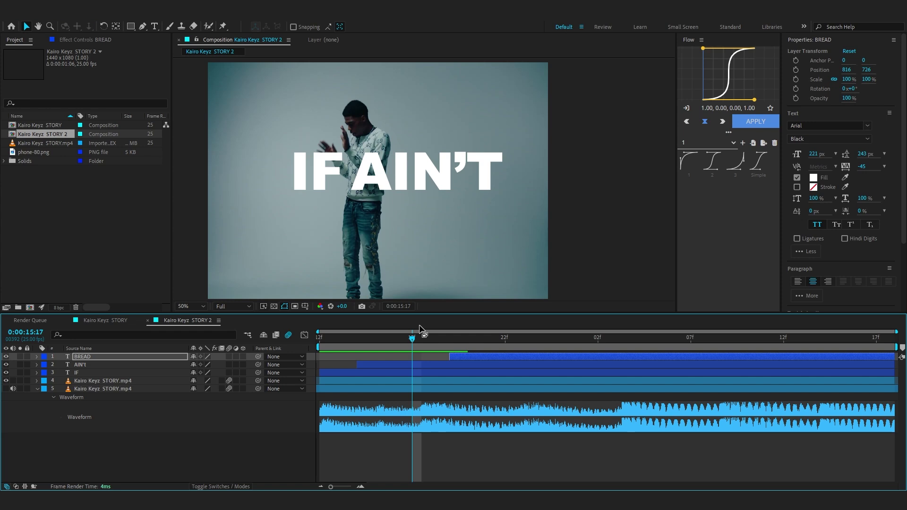
Fit the BREAD text under IF AIN'T at position 794, 704 and scale it to 94%.
{"action": "left_click", "coordinate": [523, 352]}
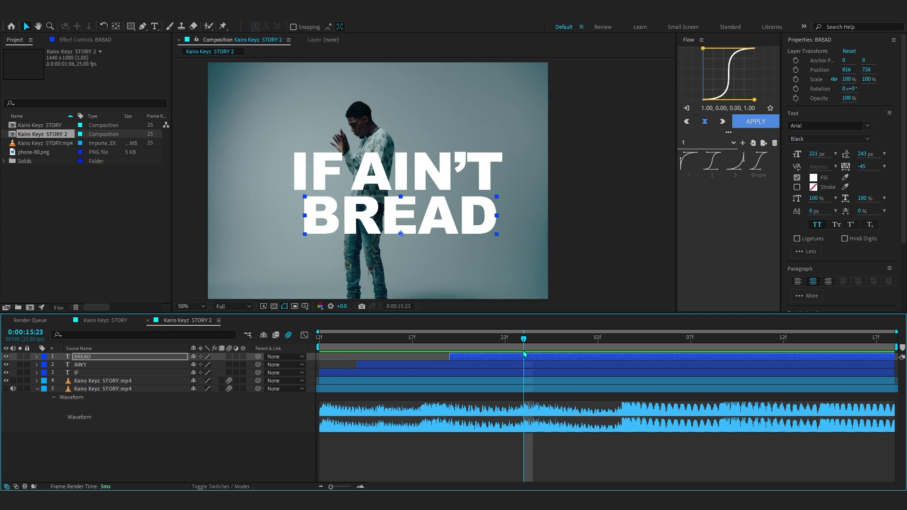
{"action": "left_click_drag", "start_coordinate": [449, 228], "coordinate": [444, 228]}
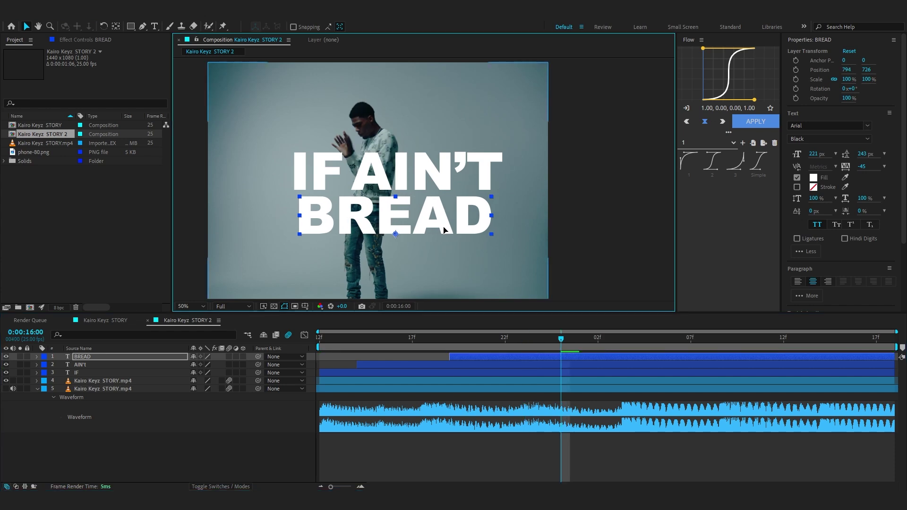
{"action": "key", "text": "s"}
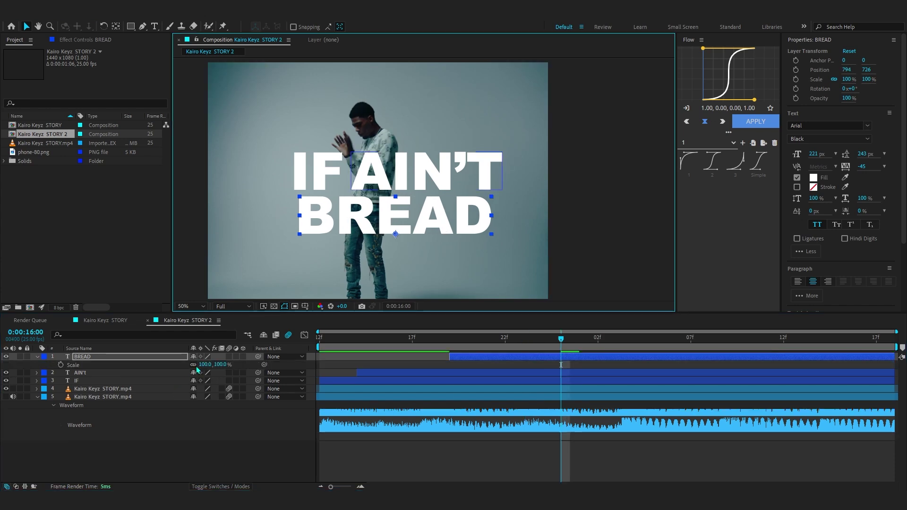
{"action": "left_click_drag", "start_coordinate": [203, 364], "coordinate": [200, 364]}
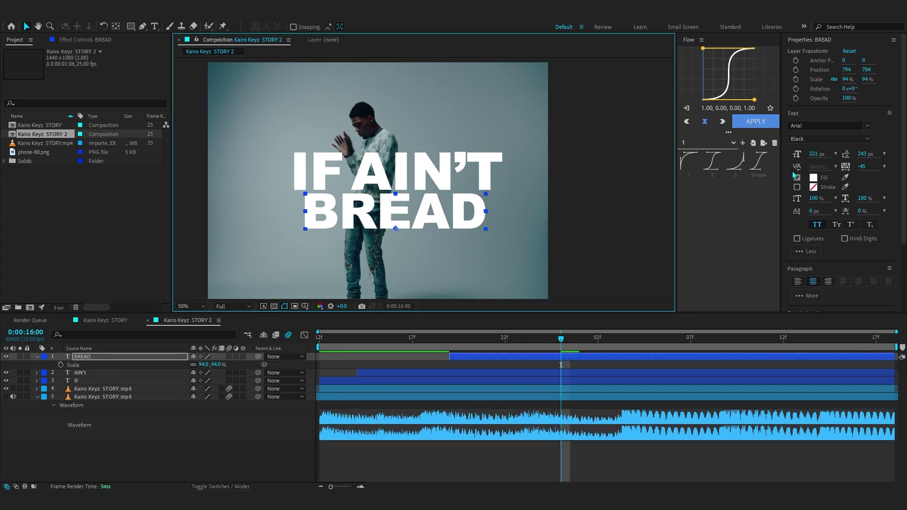
Change the BREAD text's fill to a bright turquoise.
{"action": "left_click", "coordinate": [813, 177]}
{"action": "left_click", "coordinate": [651, 219]}
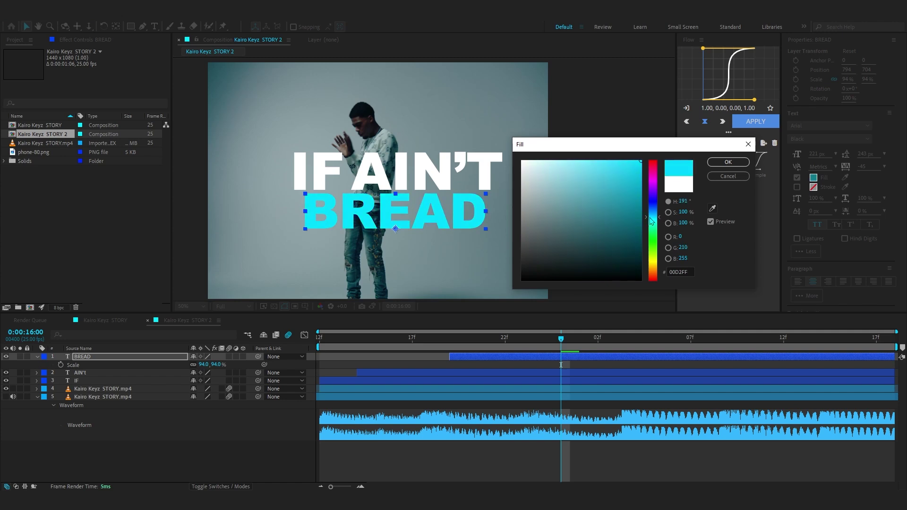
{"action": "left_click", "coordinate": [655, 219]}
{"action": "left_click_drag", "start_coordinate": [656, 223], "coordinate": [671, 224]}
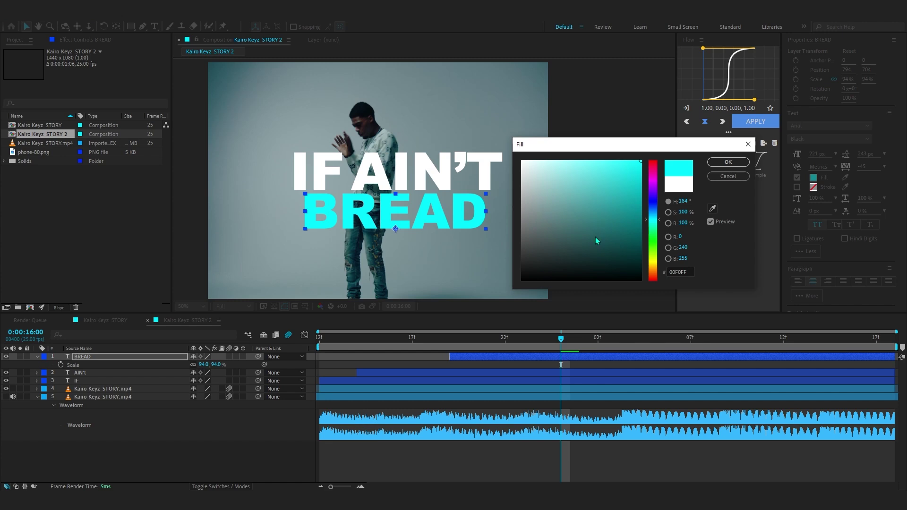
{"action": "left_click_drag", "start_coordinate": [658, 223], "coordinate": [661, 226]}
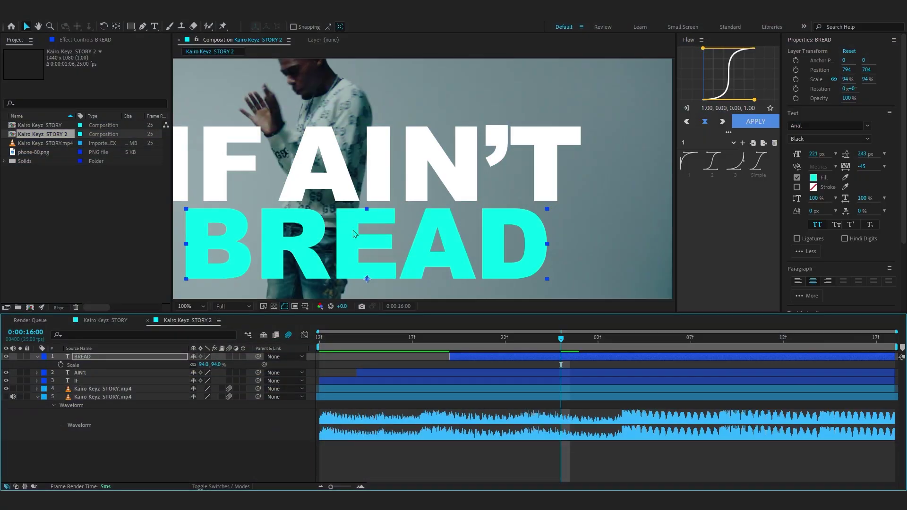
{"action": "scroll", "coordinate": [422, 202], "scroll_direction": "down", "scroll_amount": 3}
{"action": "key", "text": "v"}
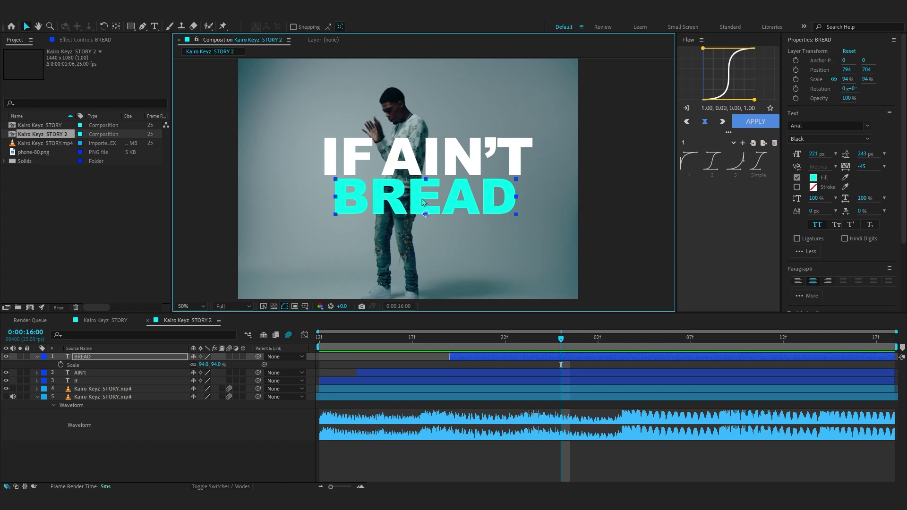
Set BREAD in the Funkie Retro font and fit it under IF AIN'T at 155% scale and position 796, 800.
{"action": "left_click", "coordinate": [784, 125]}
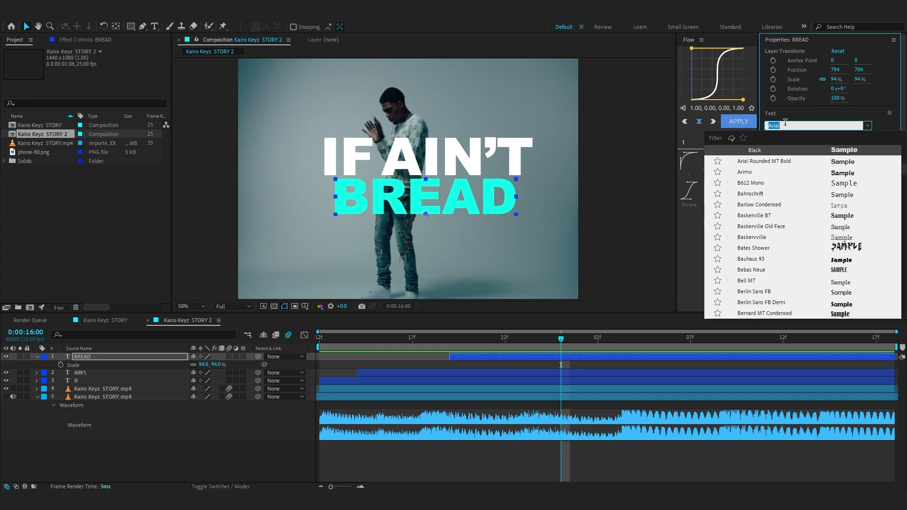
{"action": "type", "text": "fun"}
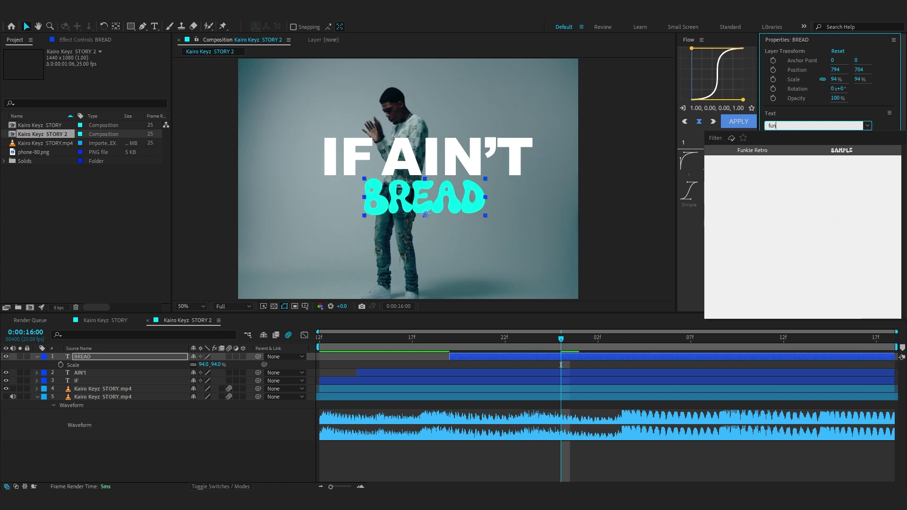
{"action": "key", "text": "Return"}
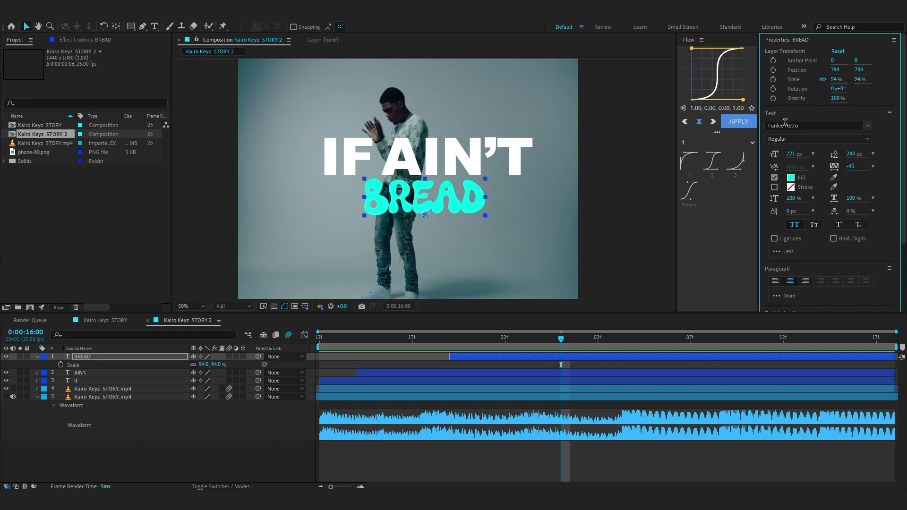
{"action": "left_click_drag", "start_coordinate": [204, 365], "coordinate": [227, 370]}
{"action": "left_click_drag", "start_coordinate": [432, 201], "coordinate": [433, 223]}
Duplicate the AIN'T layer to start at 0:00:16:03 and trim the IF, AIN'T and BREAD layers to end at about 0:00:16:04.
{"action": "left_click_drag", "start_coordinate": [554, 339], "coordinate": [452, 341]}
{"action": "key", "text": "space"}
{"action": "left_click", "coordinate": [356, 383]}
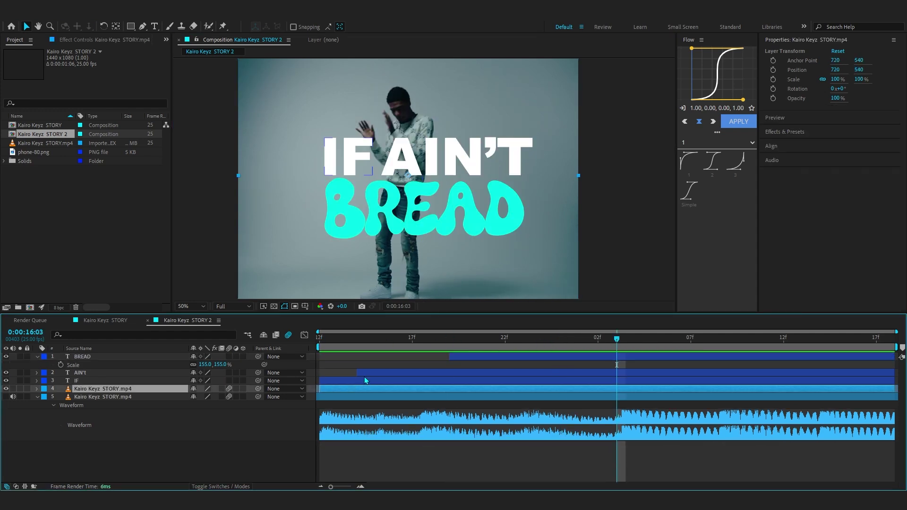
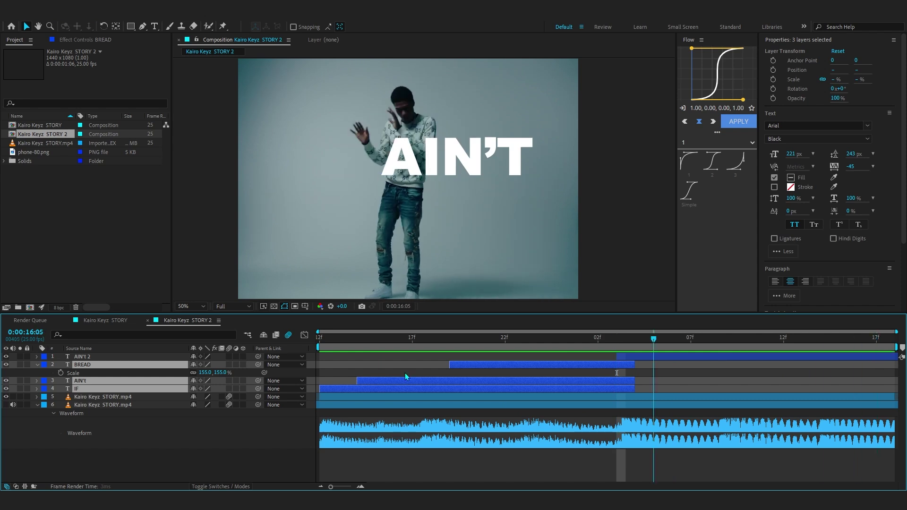
{"action": "key", "text": "space"}
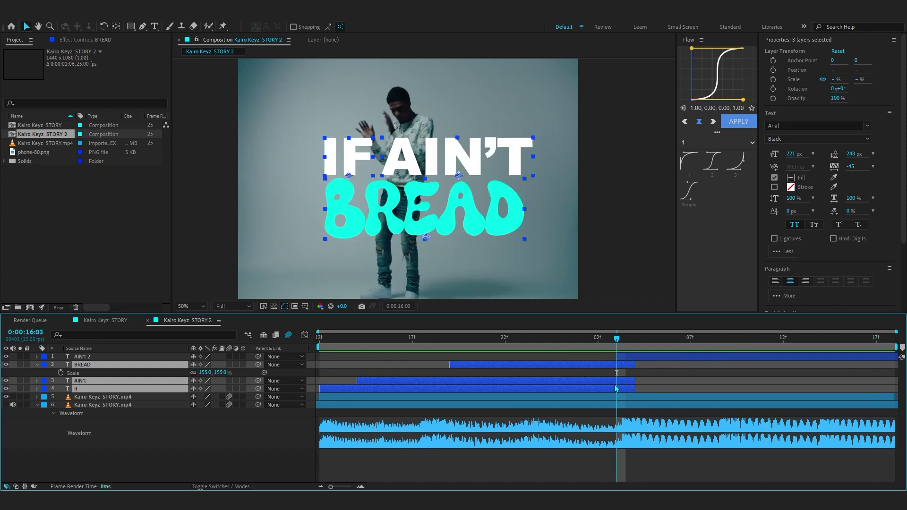
Change the duplicated AIN'T text at 0:00:16:05 to "DONT'T".
{"action": "left_click", "coordinate": [633, 356]}
{"action": "key", "text": "Page_Down"}
{"action": "key", "text": "Page_Down"}
{"action": "double_click", "coordinate": [428, 161]}
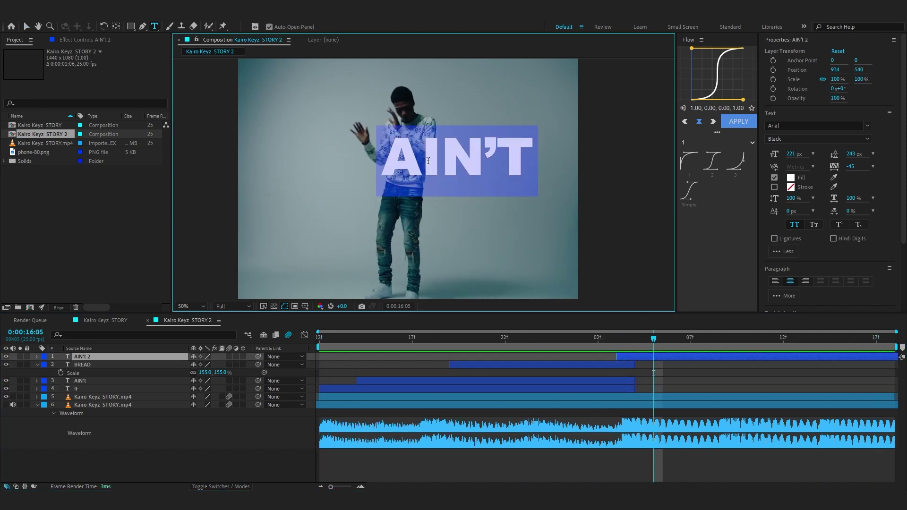
{"action": "type", "text": "DONT"}
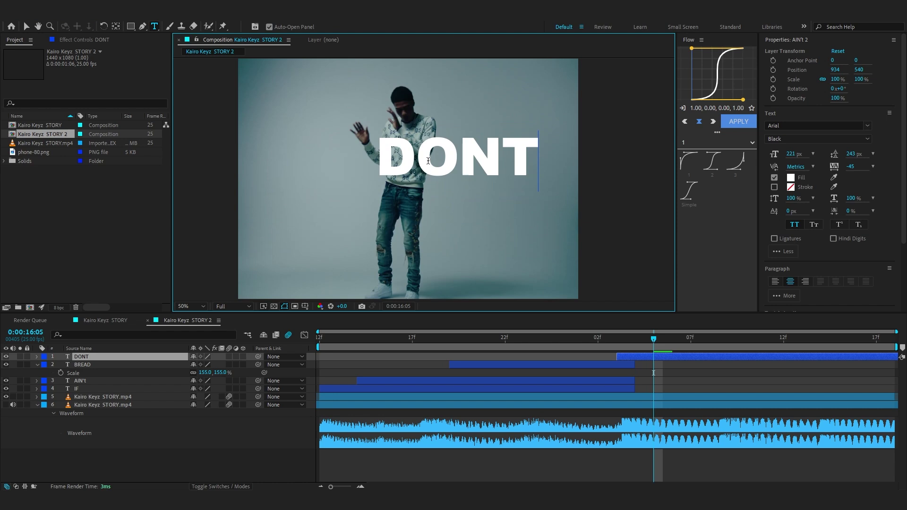
{"action": "type", "text": "'T"}
Make the DONT'T layer start at 0:00:16:04 and move its text to position 810, 540.
{"action": "left_click", "coordinate": [648, 354]}
{"action": "left_click", "coordinate": [580, 339]}
{"action": "left_click_drag", "start_coordinate": [616, 356], "coordinate": [580, 357]}
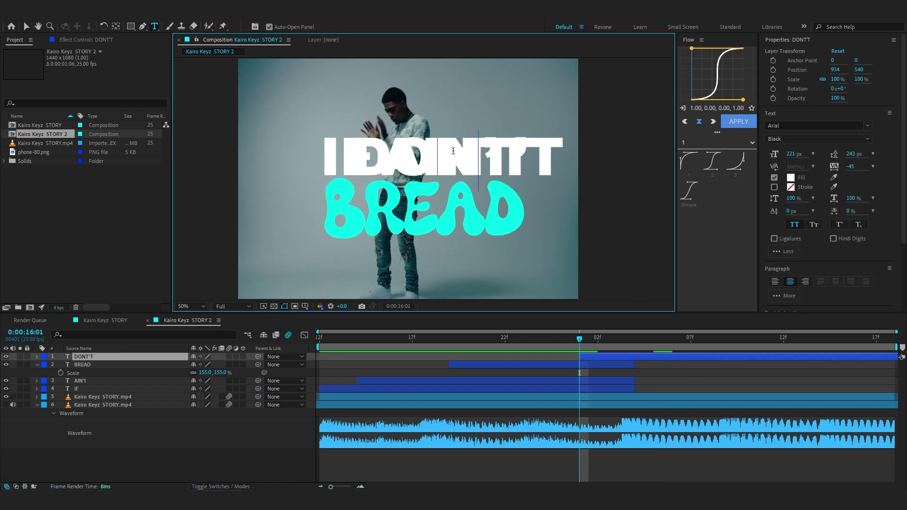
{"action": "left_click", "coordinate": [659, 365]}
{"action": "left_click", "coordinate": [659, 356]}
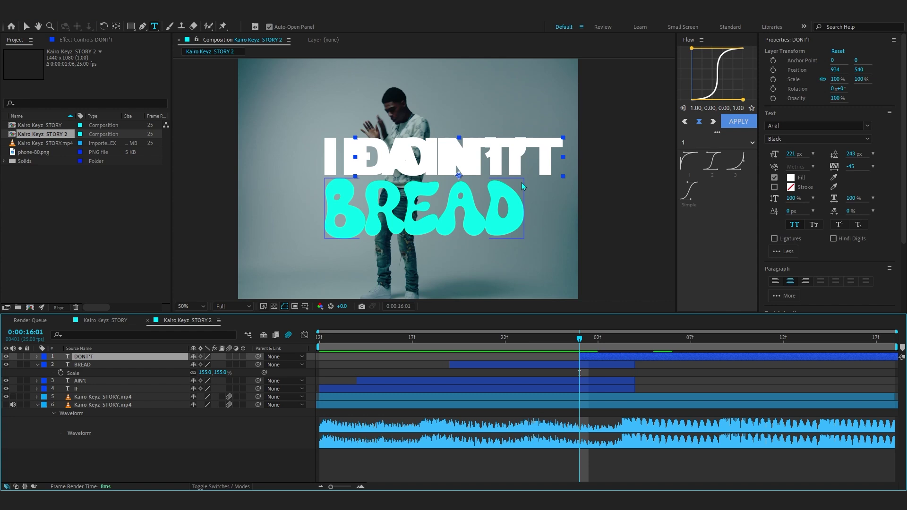
{"action": "key", "text": "v"}
{"action": "left_click", "coordinate": [485, 160]}
{"action": "key", "text": "Right"}
{"action": "key", "text": "Right"}
{"action": "key", "text": "Right"}
{"action": "key", "text": "Right"}
{"action": "key", "text": "Right"}
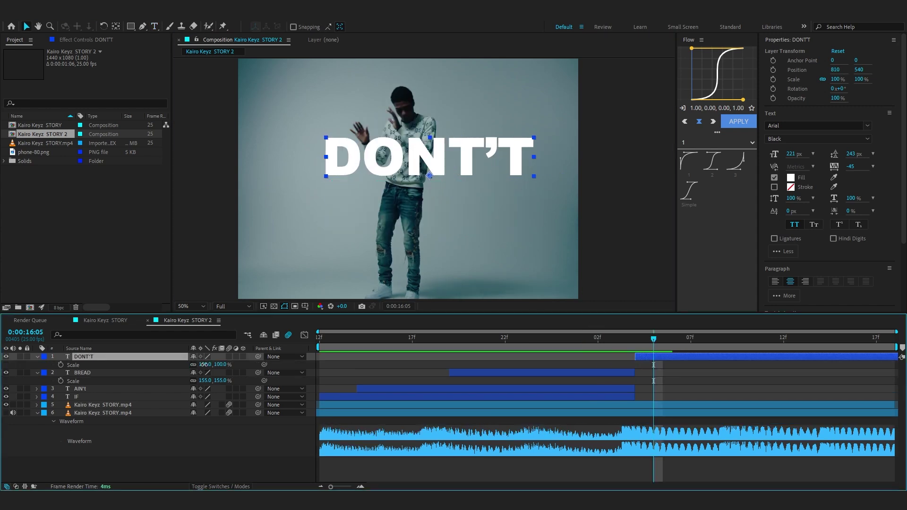
Scale the DONT'T text to 76%, raise it to position 810, 480 and move the playhead to 0:00:16:09.
{"action": "left_click_drag", "start_coordinate": [204, 365], "coordinate": [197, 364]}
{"action": "left_click_drag", "start_coordinate": [476, 168], "coordinate": [477, 154]}
{"action": "left_click_drag", "start_coordinate": [628, 344], "coordinate": [672, 348]}
{"action": "left_click_drag", "start_coordinate": [722, 361], "coordinate": [735, 363]}
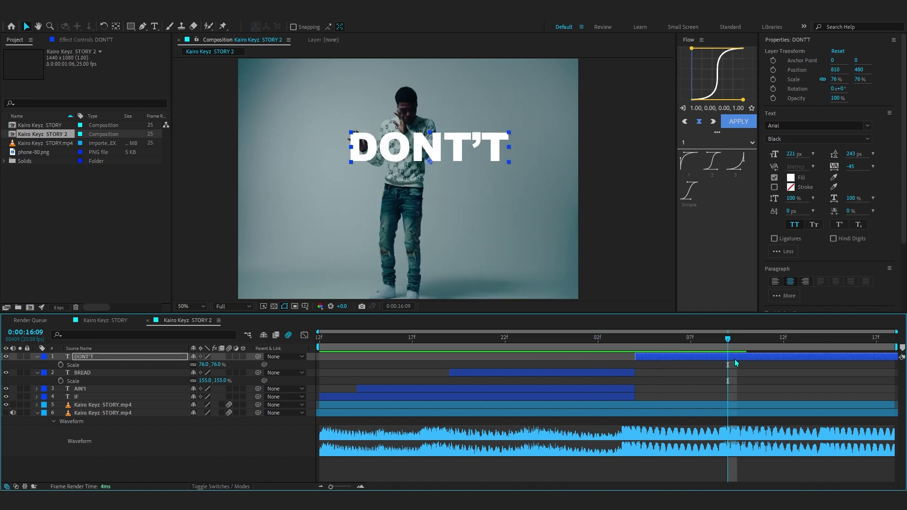
Correct the spelling of the DONT'T text to "DON'T".
{"action": "double_click", "coordinate": [474, 148]}
{"action": "left_click", "coordinate": [466, 146]}
{"action": "key", "text": "BackSpace"}
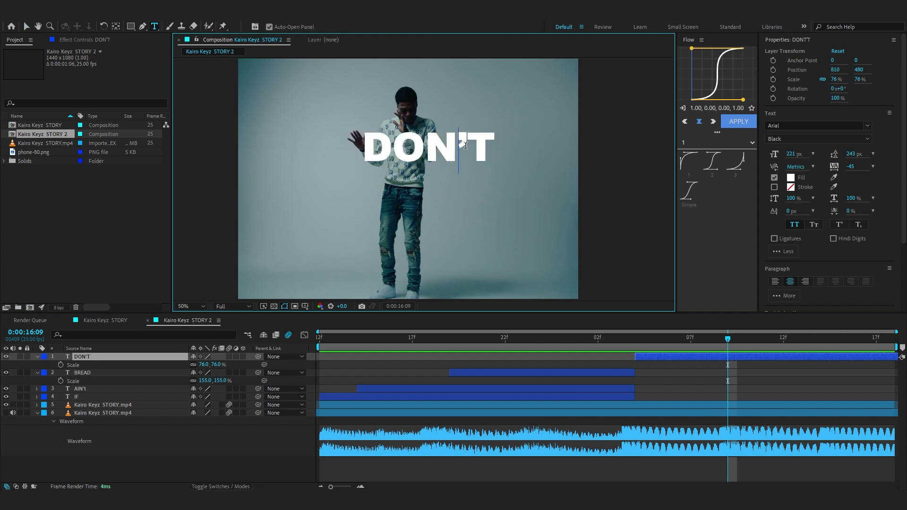
{"action": "left_click", "coordinate": [695, 396]}
{"action": "left_click", "coordinate": [689, 357]}
Duplicate the BREAD layer to start at 0:00:16:09 and change the copy's text to "CALL".
{"action": "left_click", "coordinate": [517, 372]}
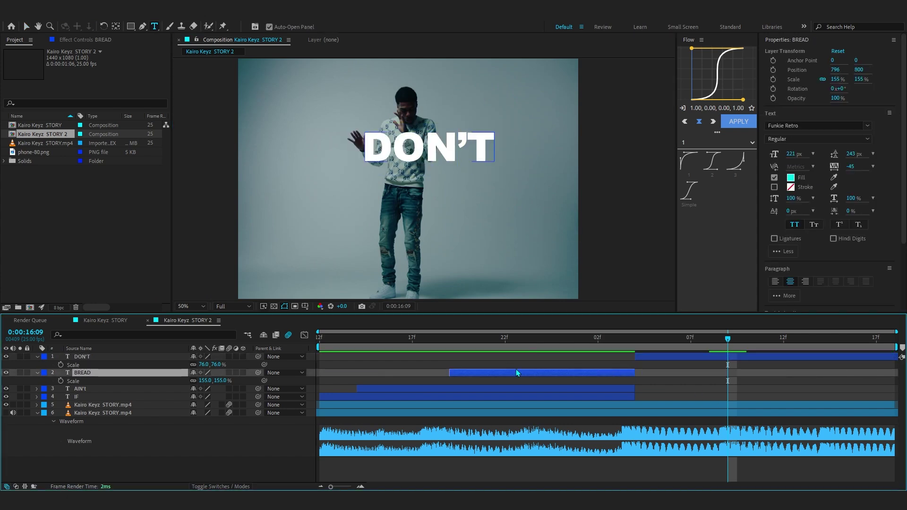
{"action": "key", "text": "ctrl+d"}
{"action": "left_click_drag", "start_coordinate": [462, 374], "coordinate": [740, 383]}
{"action": "double_click", "coordinate": [372, 198]}
{"action": "type", "text": "CAL"}
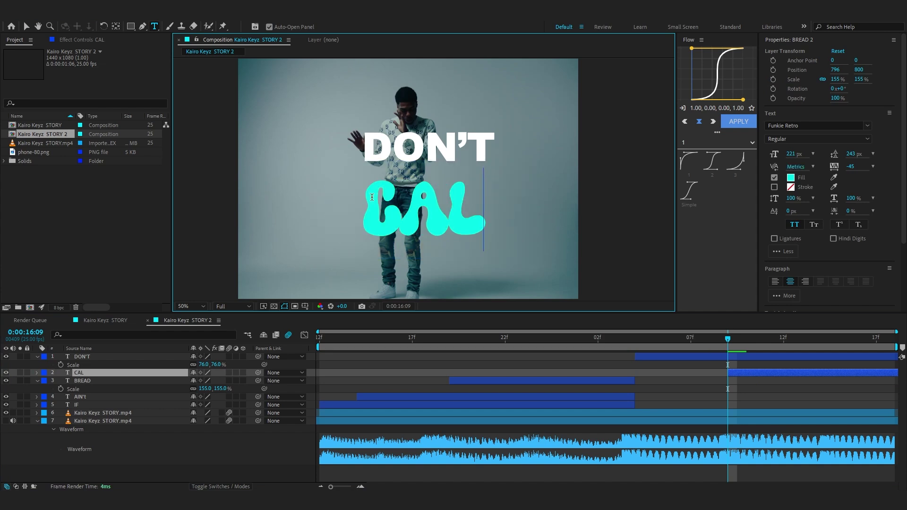
{"action": "type", "text": "L"}
{"action": "left_click", "coordinate": [754, 395]}
{"action": "left_click", "coordinate": [733, 375]}
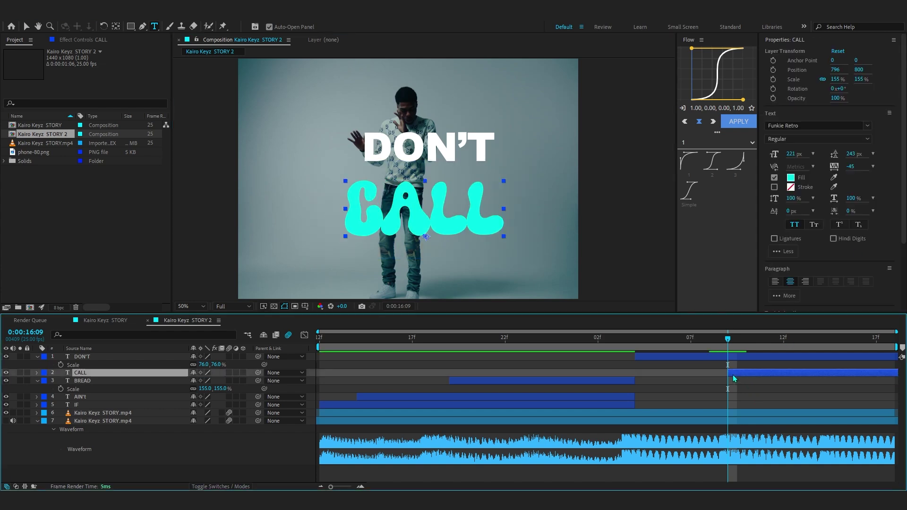
Move the CALL layer above DON'T in the stack and fit its text under DON'T at 124% scale and position 813, 646.
{"action": "key", "text": "v"}
{"action": "left_click_drag", "start_coordinate": [445, 197], "coordinate": [456, 173]}
{"action": "left_click_drag", "start_coordinate": [108, 373], "coordinate": [113, 356]}
{"action": "scroll", "coordinate": [338, 203], "scroll_direction": "up", "scroll_amount": 1}
{"action": "key", "text": "s"}
{"action": "left_click_drag", "start_coordinate": [203, 364], "coordinate": [186, 364]}
{"action": "left_click_drag", "start_coordinate": [544, 237], "coordinate": [528, 209]}
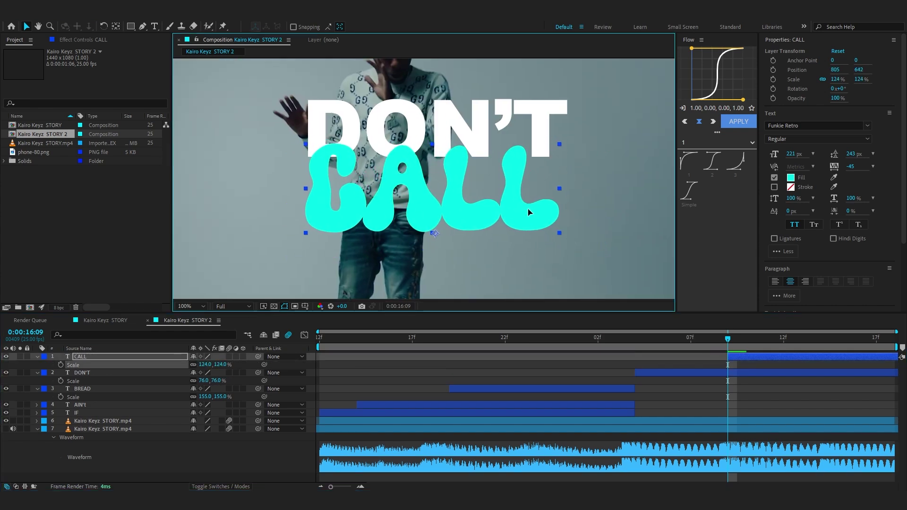
{"action": "scroll", "coordinate": [527, 209], "scroll_direction": "down", "scroll_amount": 2}
{"action": "left_click_drag", "start_coordinate": [470, 201], "coordinate": [472, 202]}
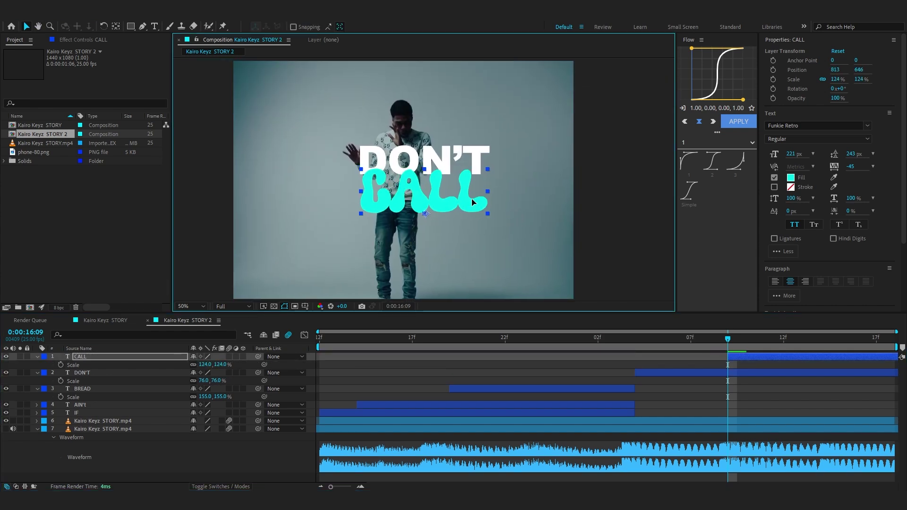
Examine the DON'T CALL ME layout in the finished Kairo Keyz STORY composition as a reference.
{"action": "left_click", "coordinate": [105, 320]}
{"action": "left_click_drag", "start_coordinate": [786, 338], "coordinate": [772, 338]}
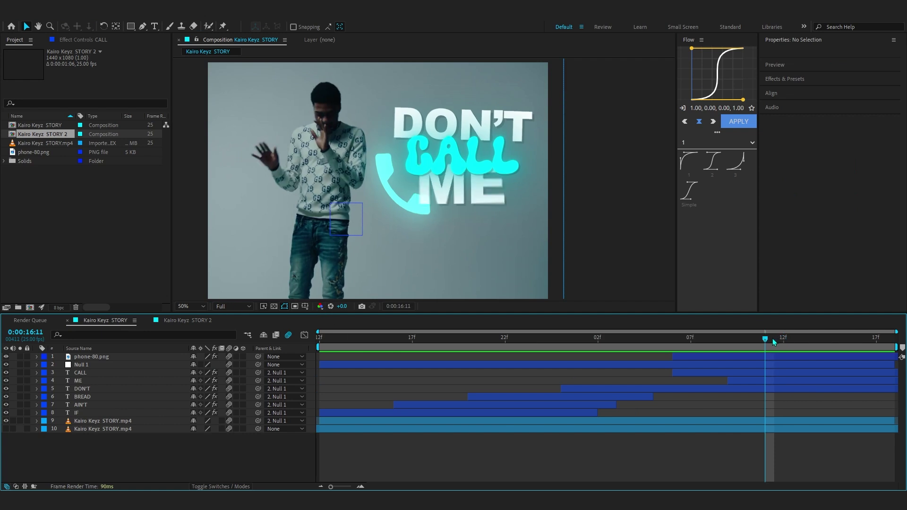
{"action": "key", "text": "space"}
{"action": "scroll", "coordinate": [486, 125], "scroll_direction": "up", "scroll_amount": 2}
{"action": "left_click", "coordinate": [434, 198]}
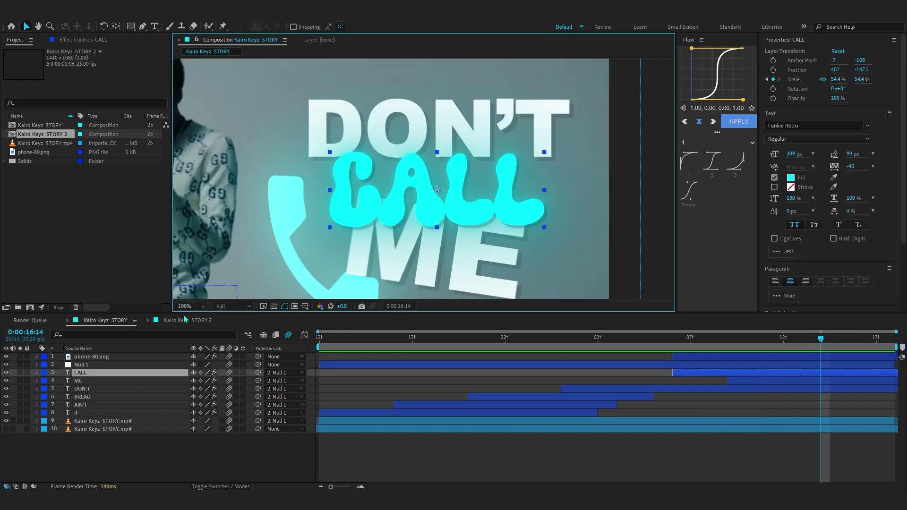
Return to the Kairo Keyz STORY 2 composition and tighten CALL to 106% scale at position 811, 608.
{"action": "left_click", "coordinate": [185, 320]}
{"action": "key", "text": "s"}
{"action": "left_click_drag", "start_coordinate": [204, 367], "coordinate": [198, 366]}
{"action": "left_click_drag", "start_coordinate": [458, 182], "coordinate": [459, 177]}
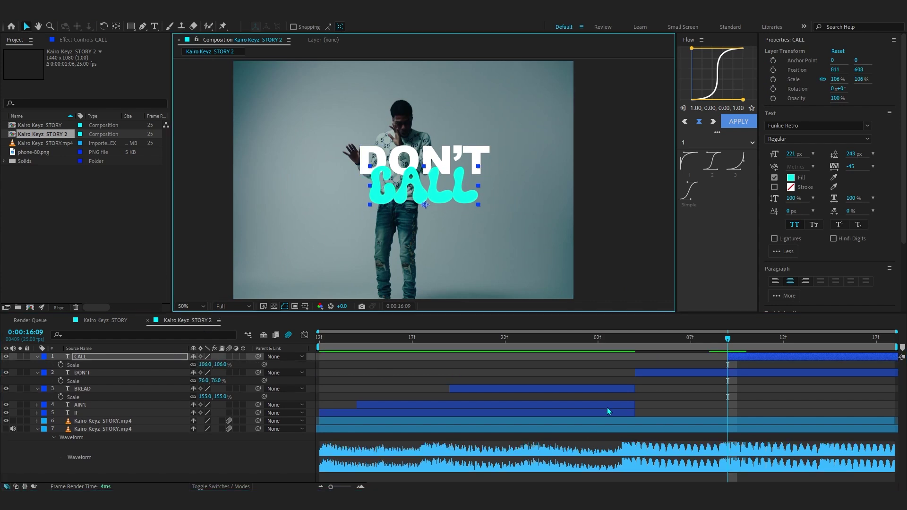
Duplicate DON'T to start at 0:00:16:14, move the copy below CALL to position 810, 718 and change it to "ME".
{"action": "left_click", "coordinate": [675, 372]}
{"action": "key", "text": "ctrl+d"}
{"action": "left_click_drag", "start_coordinate": [675, 373], "coordinate": [849, 396]}
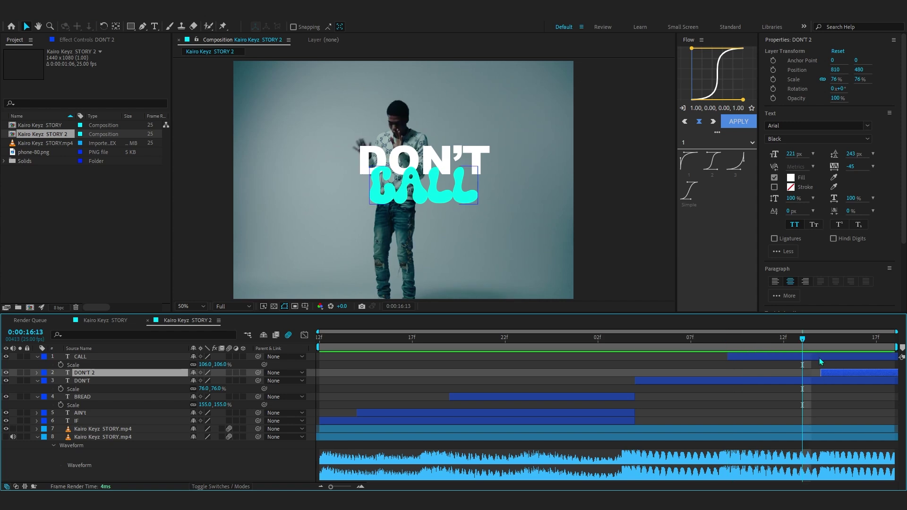
{"action": "key", "text": "i"}
{"action": "left_click_drag", "start_coordinate": [446, 167], "coordinate": [446, 217]}
{"action": "double_click", "coordinate": [446, 217]}
{"action": "type", "text": "ME"}
{"action": "key", "text": "Escape"}
Play back the lyric sequence to check the timing of the words.
{"action": "key", "text": "space"}
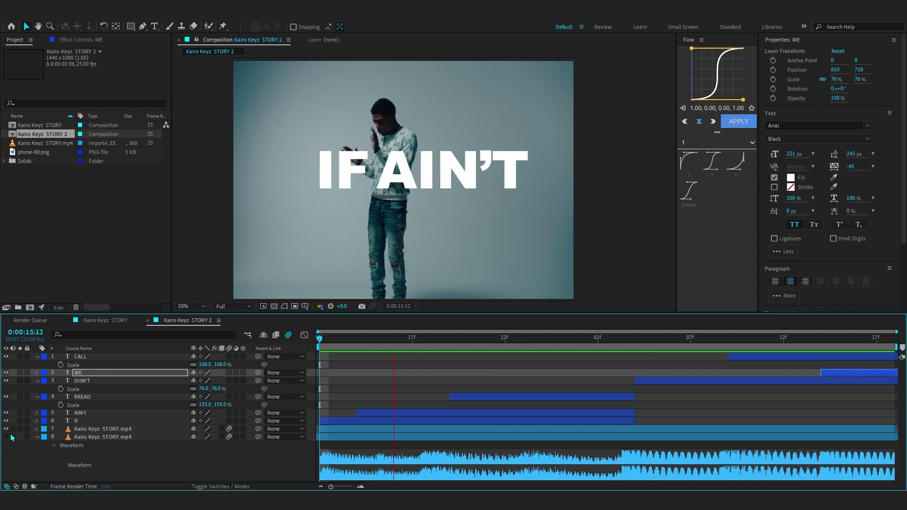
{"action": "key", "text": "space"}
{"action": "left_click", "coordinate": [599, 344]}
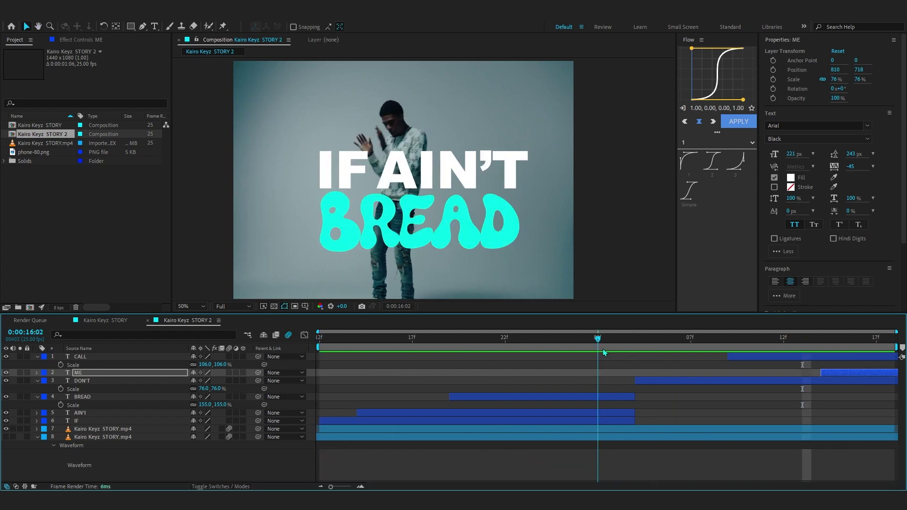
{"action": "key", "text": "space"}
{"action": "left_click_drag", "start_coordinate": [905, 357], "coordinate": [567, 386]}
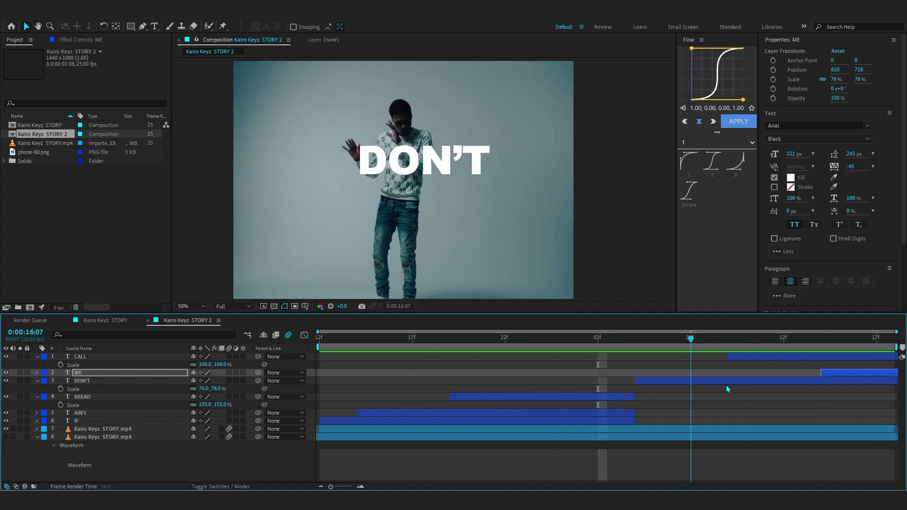
Extend the BREAD, AIN'T and IF layers to end at about 0:00:16:12.
{"action": "left_click", "coordinate": [584, 398]}
{"action": "left_click", "coordinate": [593, 420], "text": "shift"}
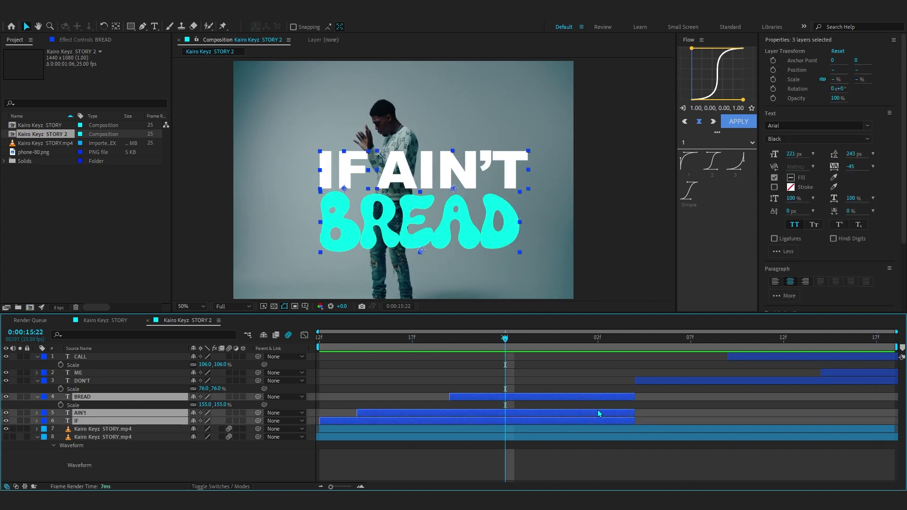
{"action": "left_click", "coordinate": [638, 339]}
{"action": "left_click_drag", "start_coordinate": [626, 398], "coordinate": [645, 397]}
{"action": "key", "text": "ctrl+z"}
{"action": "key", "text": "ctrl+z"}
{"action": "left_click", "coordinate": [762, 339]}
Scale BREAD to 112% and AIN'T and IF to 57%, moving the three words up over the DON'T CALL text.
{"action": "key", "text": "s"}
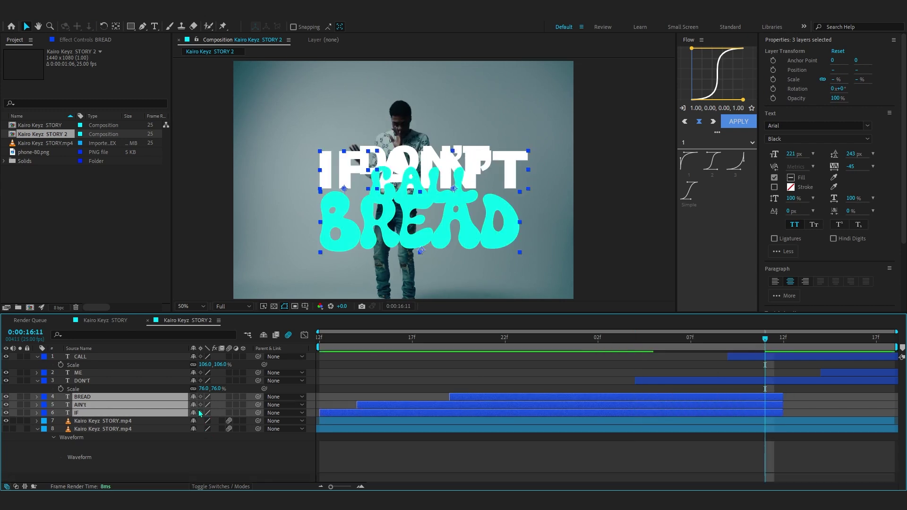
{"action": "key", "text": "s"}
{"action": "left_click_drag", "start_coordinate": [206, 405], "coordinate": [194, 406]}
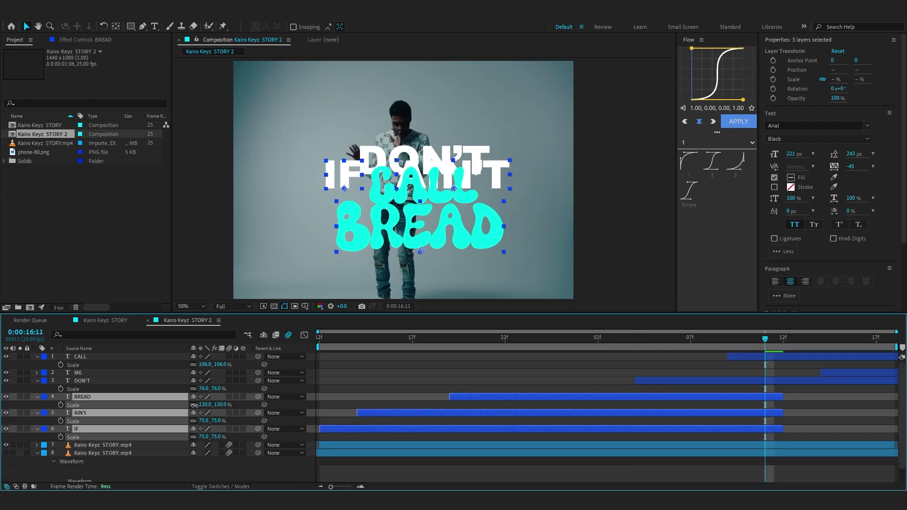
{"action": "left_click_drag", "start_coordinate": [420, 249], "coordinate": [425, 211]}
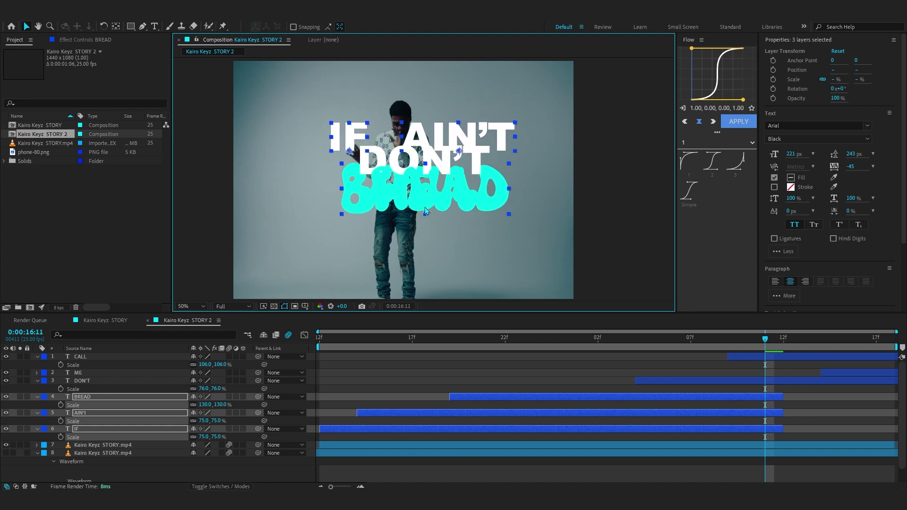
{"action": "left_click_drag", "start_coordinate": [203, 404], "coordinate": [195, 405]}
Close the gap between IF and AIN'T above BREAD, placing AIN'T at position 920, 460.
{"action": "left_click", "coordinate": [429, 164]}
{"action": "left_click_drag", "start_coordinate": [429, 162], "coordinate": [436, 160]}
{"action": "left_click_drag", "start_coordinate": [339, 142], "coordinate": [368, 142]}
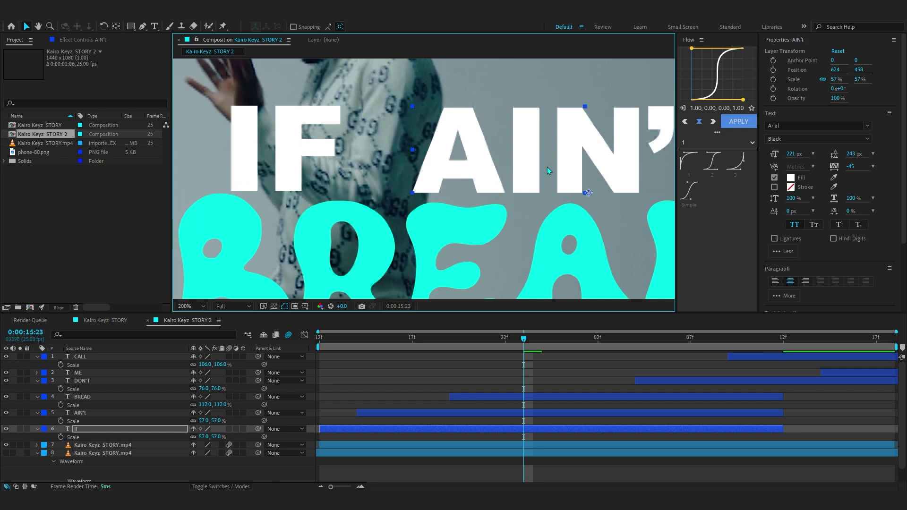
{"action": "left_click_drag", "start_coordinate": [547, 166], "coordinate": [505, 172]}
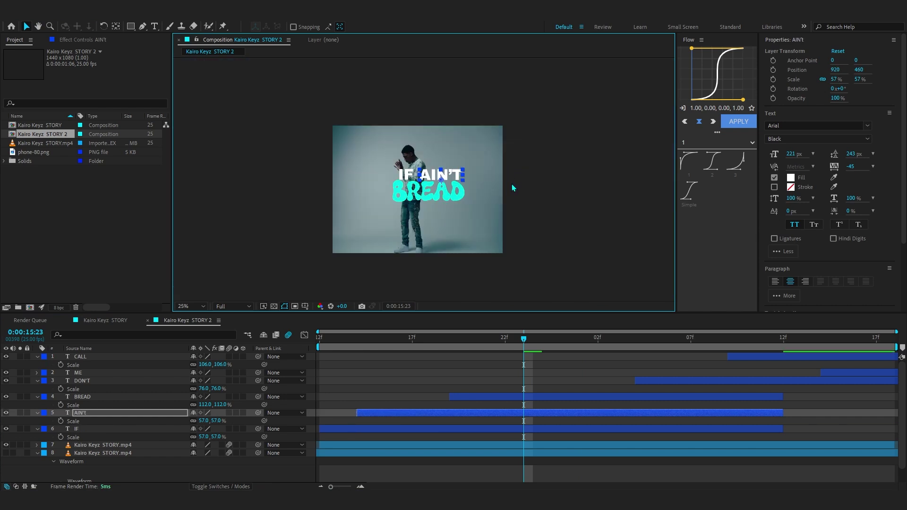
Play back the retimed lyric sequence and collapse the properties of all layers.
{"action": "left_click", "coordinate": [526, 225]}
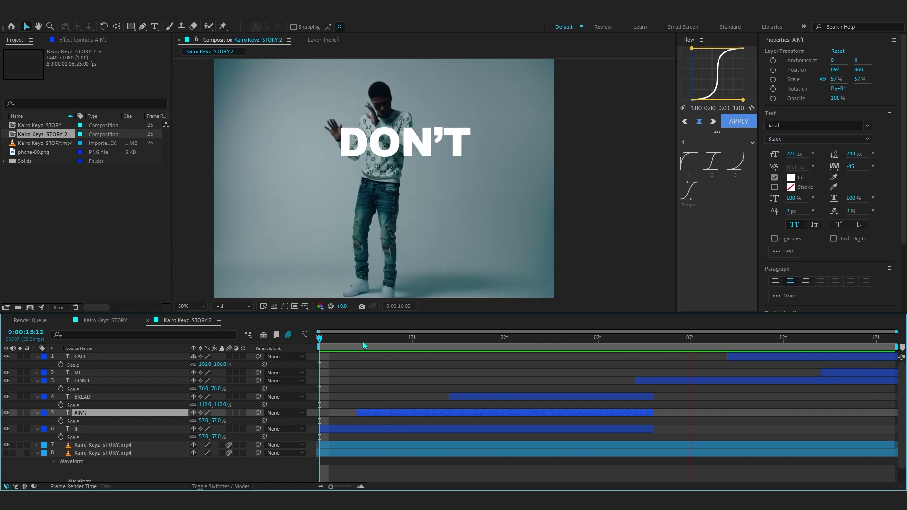
{"action": "key", "text": "space"}
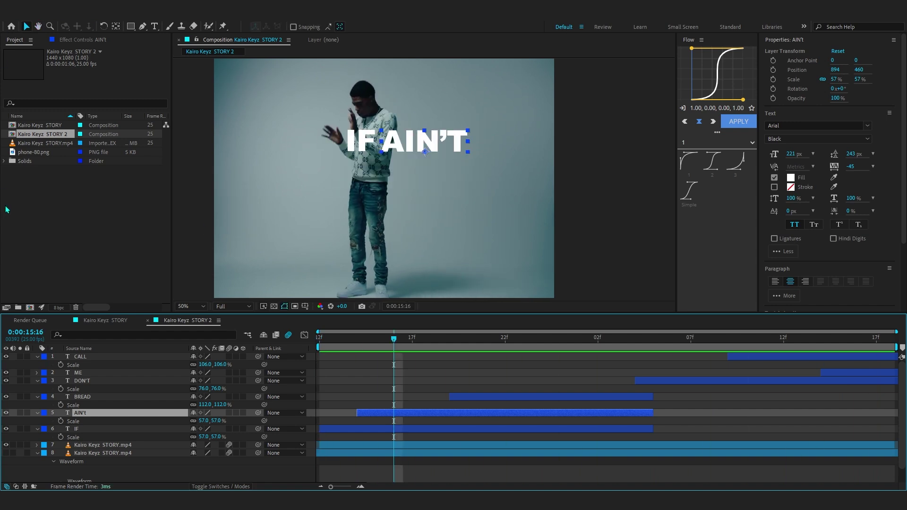
{"action": "key", "text": "ctrl+a"}
{"action": "left_click", "coordinate": [37, 415]}
{"action": "left_click", "coordinate": [266, 432]}
{"action": "key", "text": "space"}
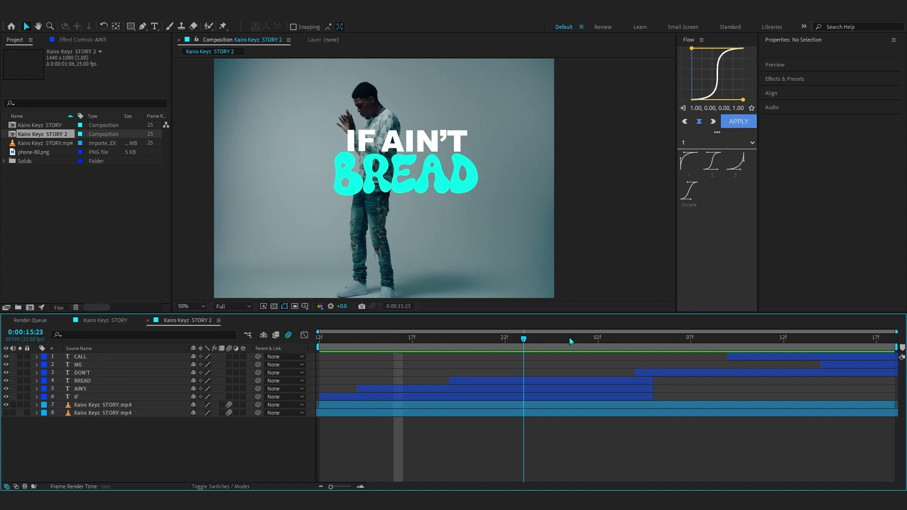
{"action": "mouse_move", "coordinate": [500, 121]}
{"action": "left_mouse_down"}
{"action": "mouse_move", "coordinate": [484, 130]}
{"action": "mouse_move", "coordinate": [488, 164]}
{"action": "mouse_move", "coordinate": [503, 120]}
{"action": "left_mouse_up"}
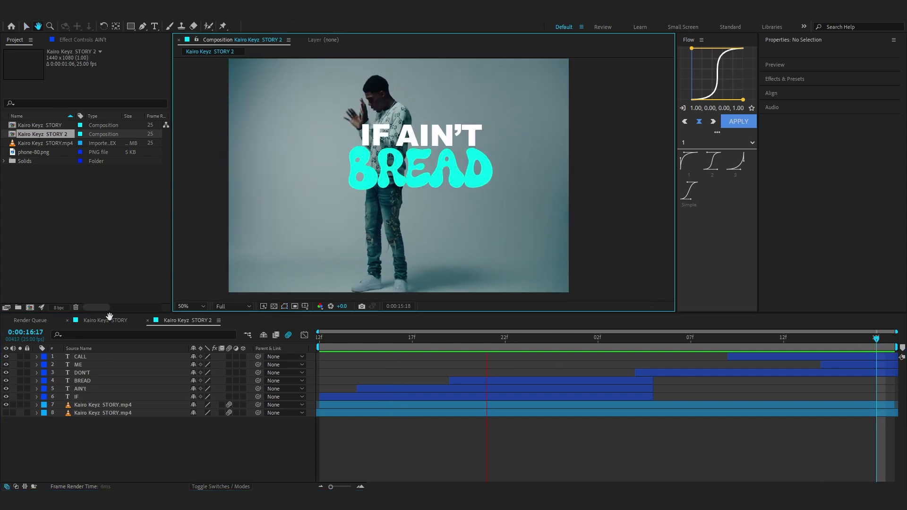
Examine the finished DON'T CALL ME layout at the end of the Kairo Keyz STORY reference composition.
{"action": "left_click", "coordinate": [106, 320]}
{"action": "scroll", "coordinate": [430, 173], "scroll_direction": "down", "scroll_amount": 2}
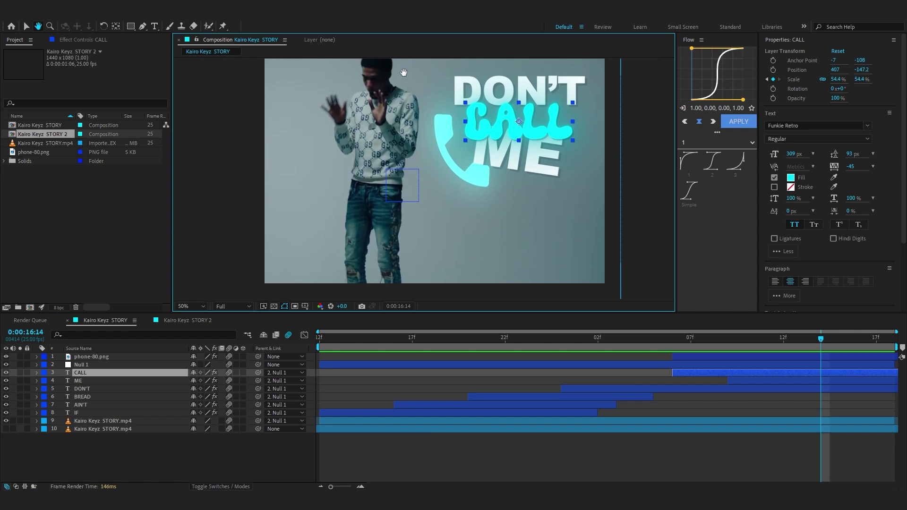
{"action": "left_click_drag", "start_coordinate": [822, 347], "coordinate": [876, 347]}
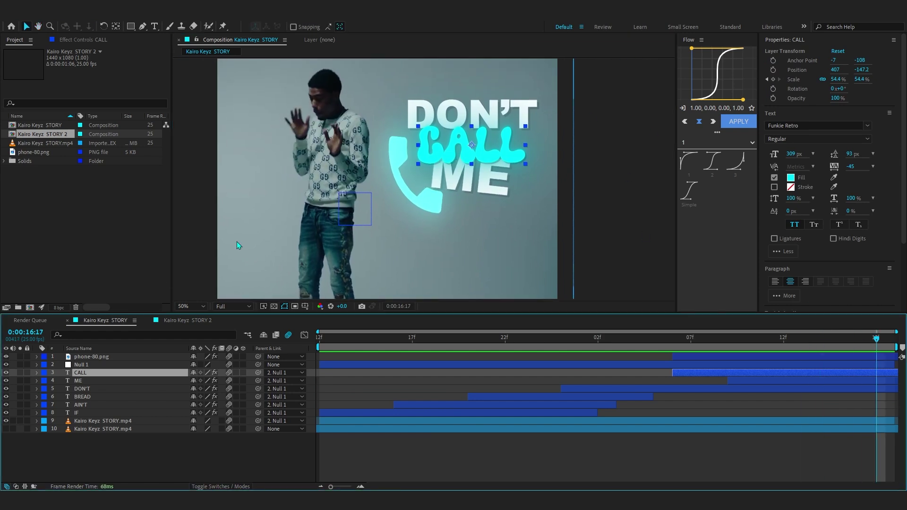
In Kairo Keyz STORY 2, move all six lyric text layers together into the empty background beside the man's head and preview them.
{"action": "left_click", "coordinate": [186, 321]}
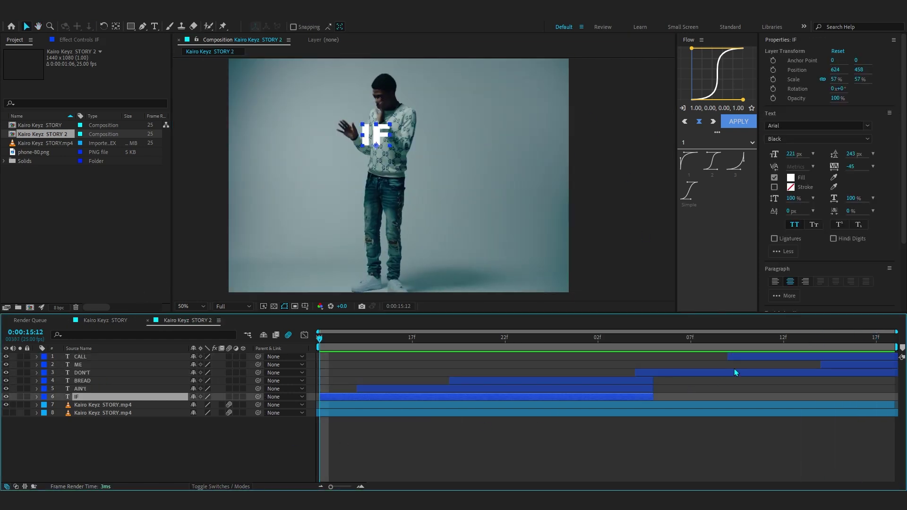
{"action": "left_click", "coordinate": [760, 357], "text": "shift"}
{"action": "left_click_drag", "start_coordinate": [674, 341], "coordinate": [842, 339]}
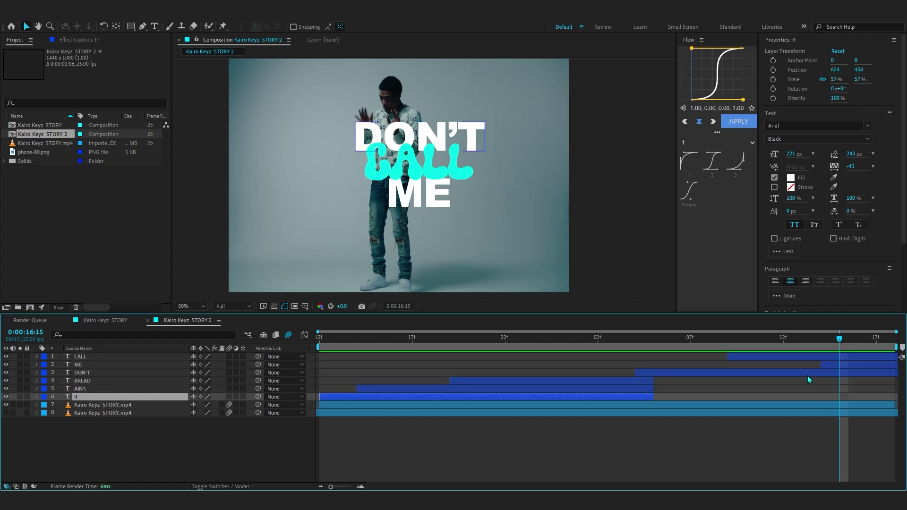
{"action": "left_click", "coordinate": [815, 356], "text": "shift"}
{"action": "left_click_drag", "start_coordinate": [453, 164], "coordinate": [504, 158]}
{"action": "key", "text": "space"}
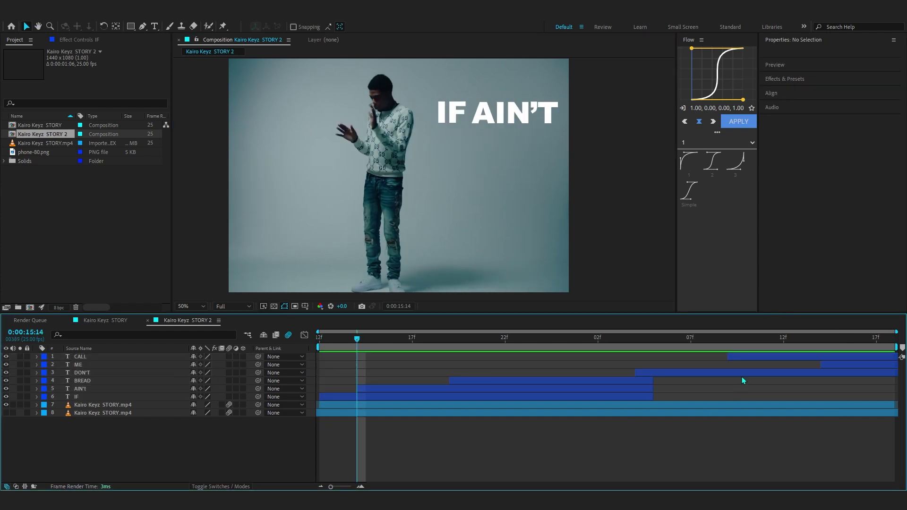
Scale the text layers down together: CALL 99%, ME and DON'T 69%, BREAD 105%, AIN'T and IF 50%.
{"action": "left_click", "coordinate": [859, 339]}
{"action": "left_click", "coordinate": [809, 359]}
{"action": "left_click", "coordinate": [640, 398], "text": "shift"}
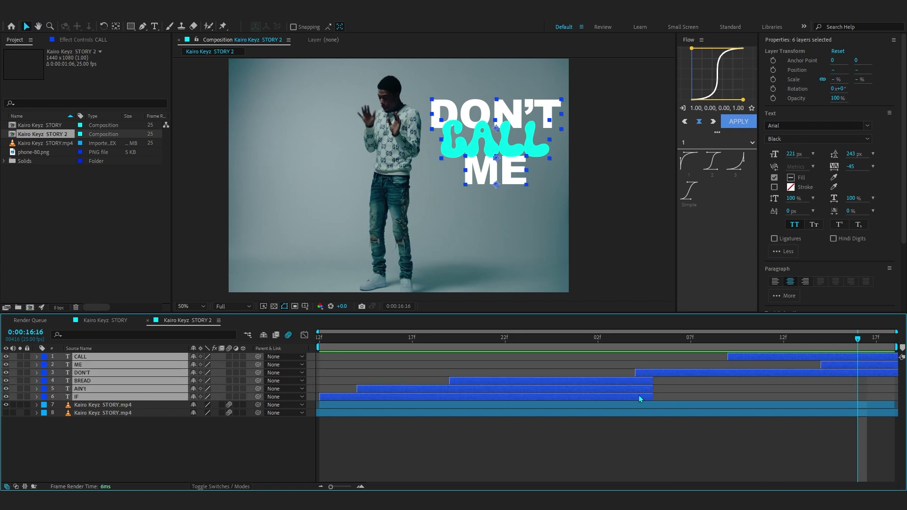
{"action": "left_click", "coordinate": [127, 320]}
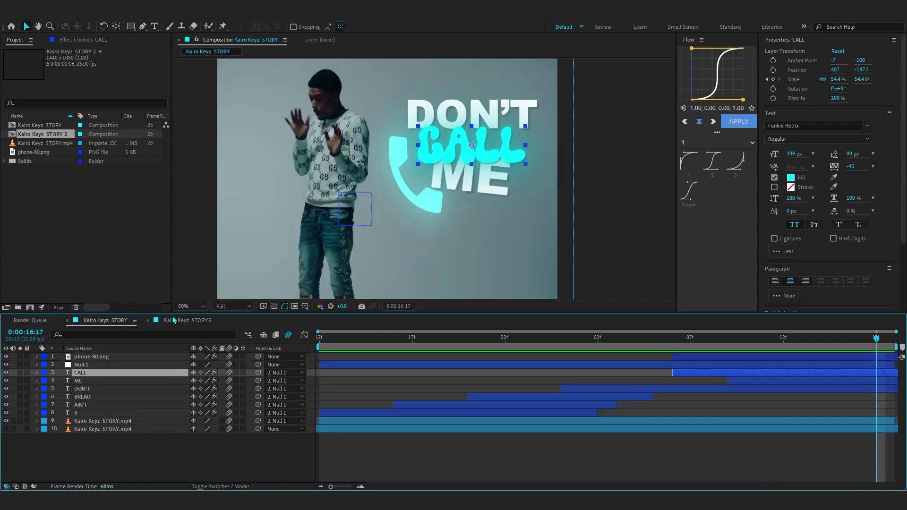
{"action": "left_click", "coordinate": [172, 320]}
{"action": "left_click", "coordinate": [37, 404]}
{"action": "key", "text": "s"}
{"action": "left_click_drag", "start_coordinate": [216, 381], "coordinate": [212, 381]}
Move BREAD up closer beneath IF AIN'T, to position 1140, 520.
{"action": "left_click_drag", "start_coordinate": [845, 353], "coordinate": [530, 385]}
{"action": "left_click", "coordinate": [557, 427]}
{"action": "left_click_drag", "start_coordinate": [493, 162], "coordinate": [493, 158]}
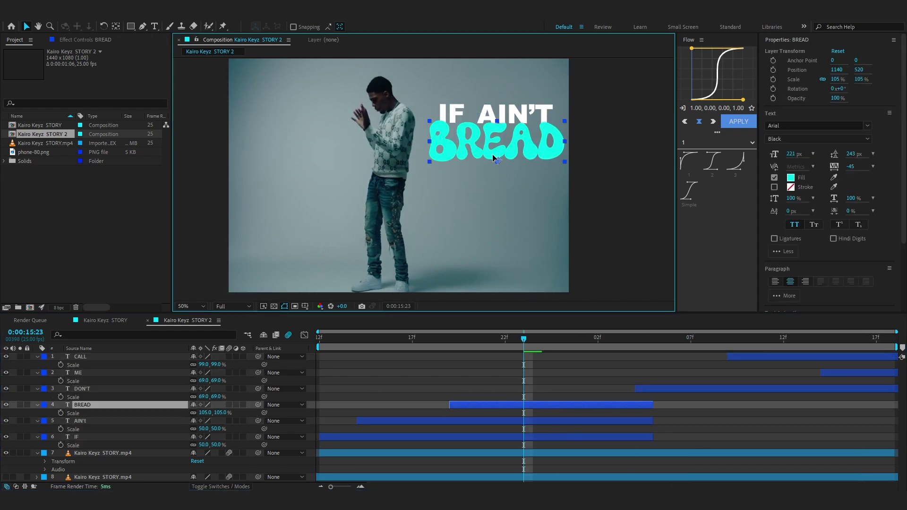
Collapse all layers, play back the rescaled lyrics and scrub to the DON'T CALL ME frame at 0:00:16:15.
{"action": "key", "text": "ctrl+a"}
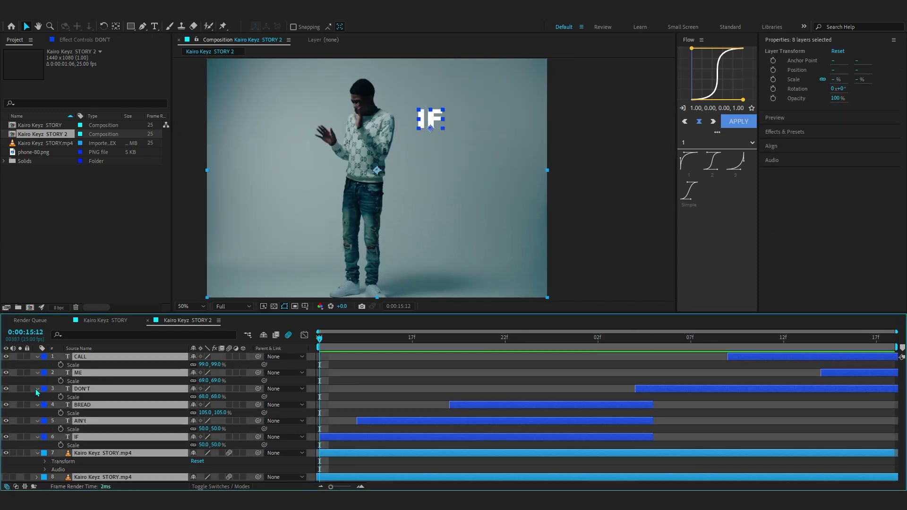
{"action": "left_click", "coordinate": [37, 390]}
{"action": "key", "text": "space"}
{"action": "left_click", "coordinate": [185, 476]}
{"action": "key", "text": "space"}
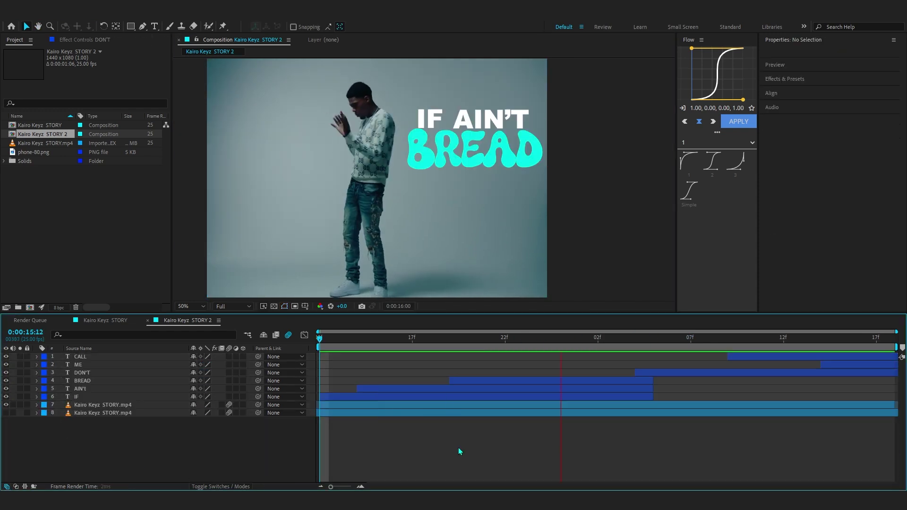
{"action": "key", "text": "space"}
{"action": "right_click", "coordinate": [596, 427]}
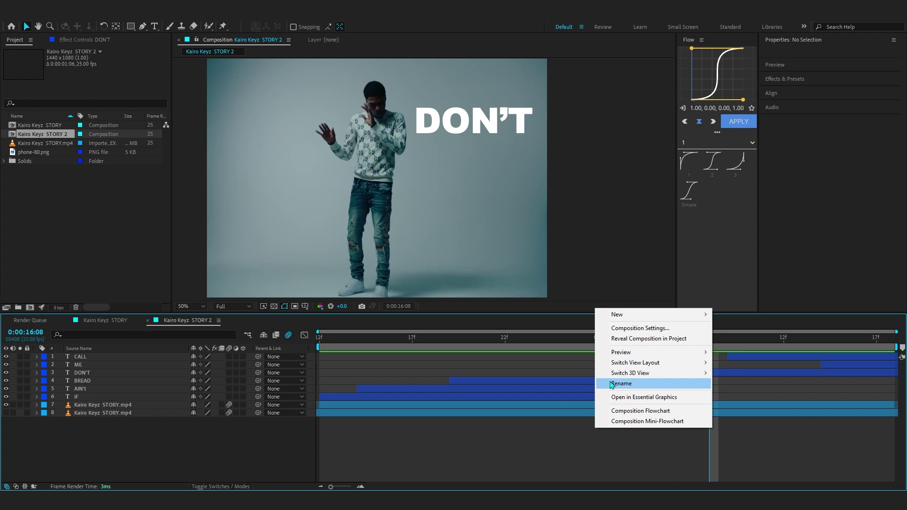
{"action": "left_click_drag", "start_coordinate": [320, 338], "coordinate": [840, 315]}
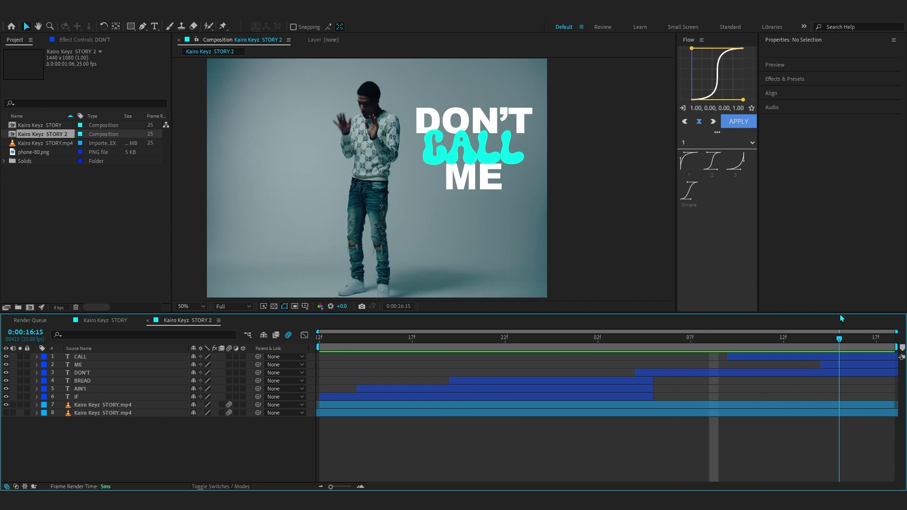
Add a null object to the composition and parent the visible Kairo Keyz STORY.mp4 layer to it.
{"action": "right_click", "coordinate": [146, 314]}
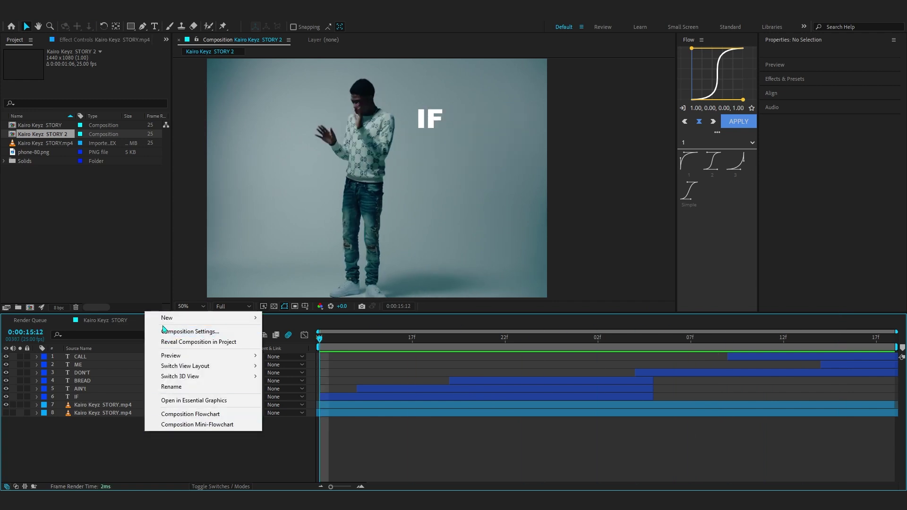
{"action": "mouse_move", "coordinate": [162, 321]}
{"action": "left_click", "coordinate": [289, 373]}
{"action": "left_click", "coordinate": [160, 412]}
{"action": "left_click_drag", "start_coordinate": [258, 412], "coordinate": [104, 356]}
Move the null's anchor point onto the CALL text at the end of the composition.
{"action": "left_click", "coordinate": [104, 356]}
{"action": "key", "text": "y"}
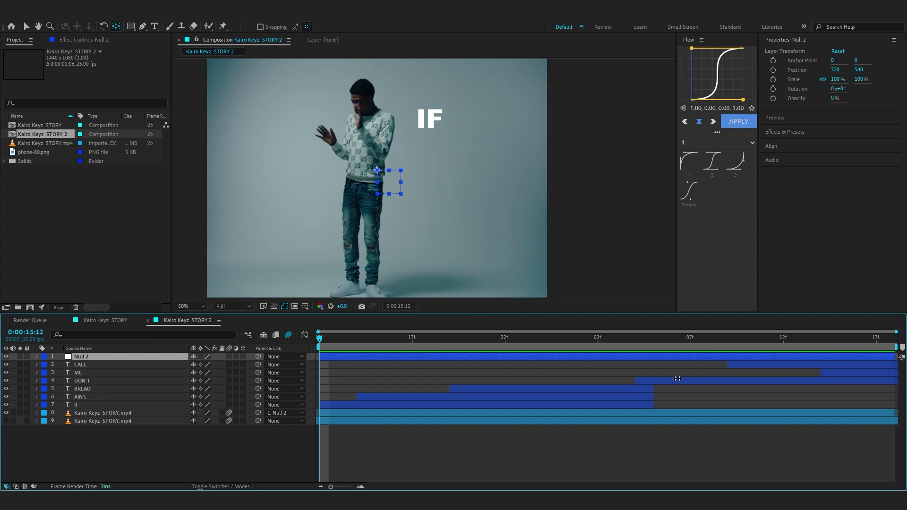
{"action": "key", "text": "End"}
{"action": "left_click_drag", "start_coordinate": [377, 170], "coordinate": [449, 143]}
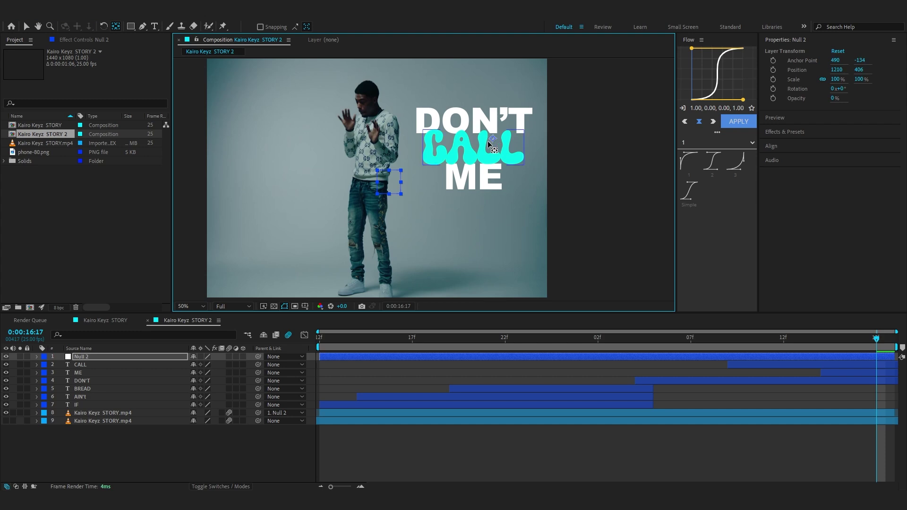
Move the six lyric text layers slightly higher in the frame.
{"action": "left_click", "coordinate": [815, 366]}
{"action": "left_click", "coordinate": [640, 406], "text": "shift"}
{"action": "key", "text": "v"}
{"action": "left_click_drag", "start_coordinate": [498, 153], "coordinate": [498, 134]}
{"action": "left_click", "coordinate": [497, 133], "text": "shift"}
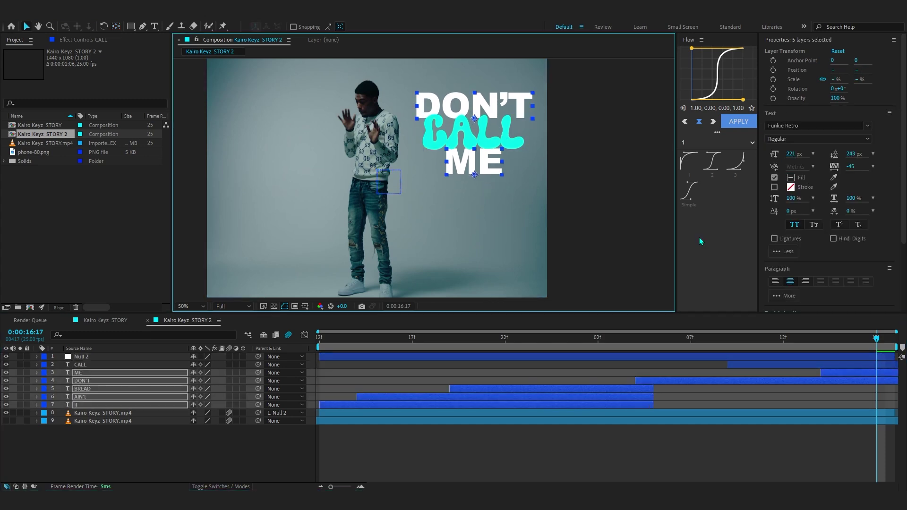
{"action": "left_click", "coordinate": [644, 283]}
Reposition the null's anchor point on the raised CALL text, at anchor 506, -198, and preview.
{"action": "left_click", "coordinate": [614, 357]}
{"action": "key", "text": "y"}
{"action": "mouse_move", "coordinate": [494, 140]}
{"action": "left_mouse_down"}
{"action": "mouse_move", "coordinate": [505, 123]}
{"action": "mouse_move", "coordinate": [496, 124]}
{"action": "left_mouse_up"}
{"action": "key", "text": "space"}
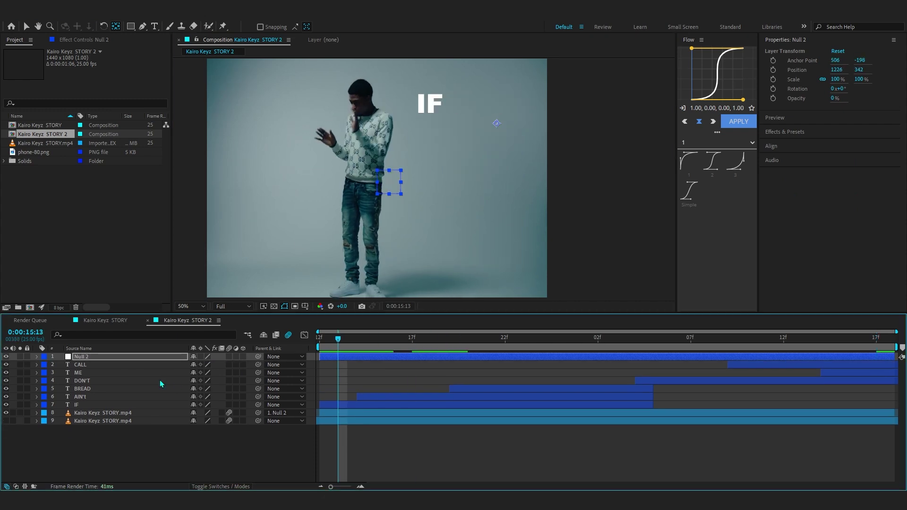
Keyframe the null's scale from 100% at 0:00:15:12 to 147% at 0:00:16:17.
{"action": "key", "text": "s"}
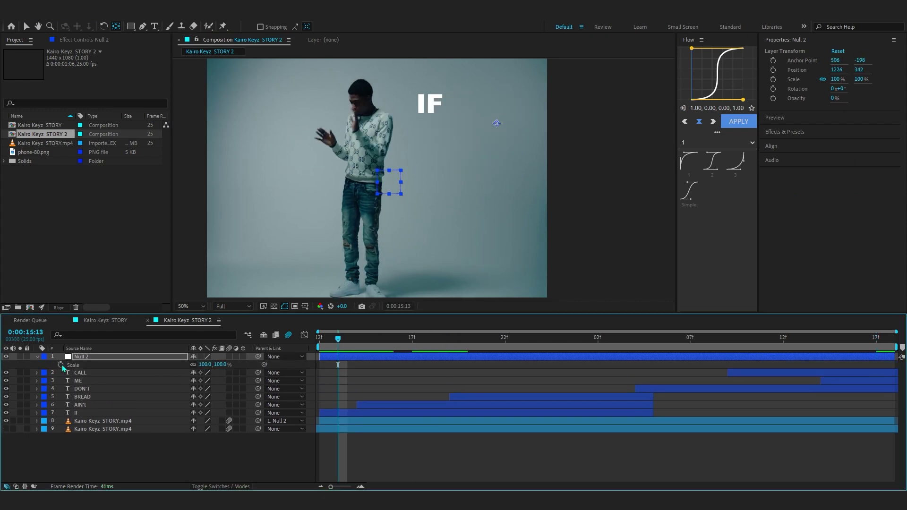
{"action": "left_click", "coordinate": [60, 365]}
{"action": "left_click_drag", "start_coordinate": [336, 365], "coordinate": [320, 365]}
{"action": "key", "text": "space"}
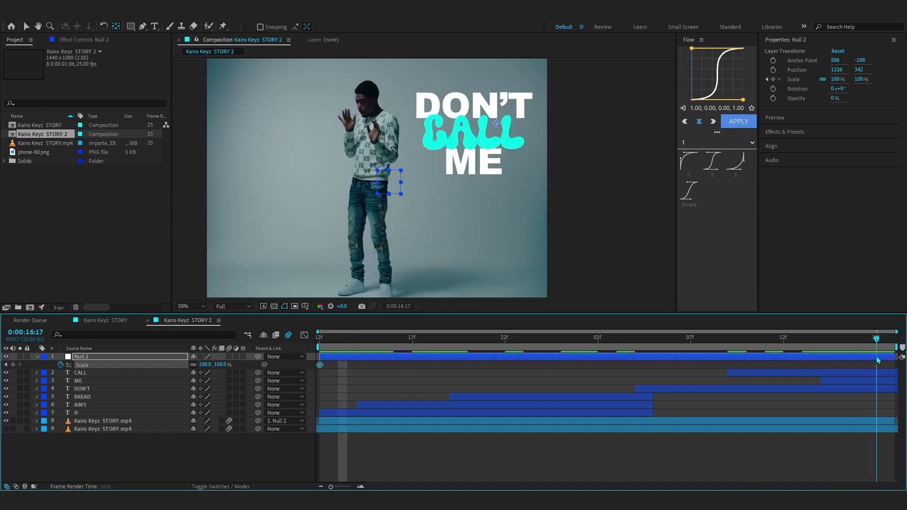
{"action": "left_click_drag", "start_coordinate": [201, 364], "coordinate": [223, 364]}
{"action": "scroll", "coordinate": [450, 149], "scroll_direction": "down", "scroll_amount": 2}
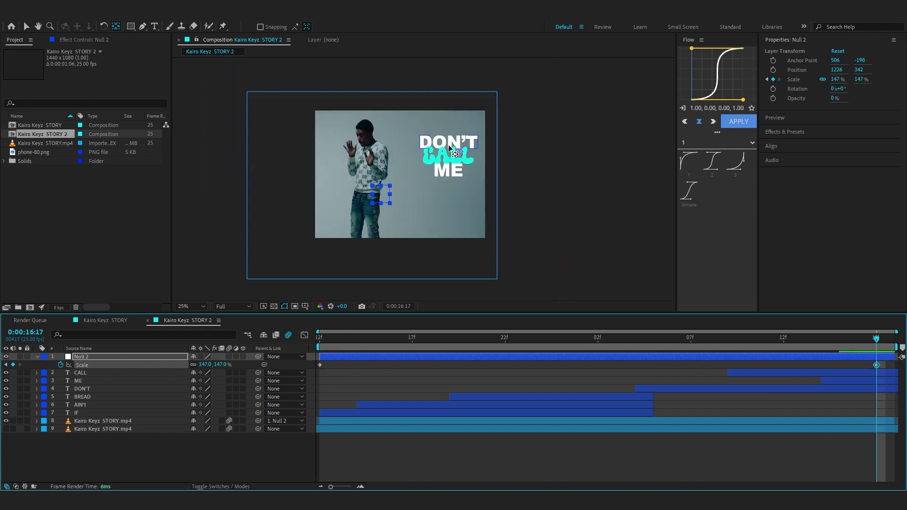
{"action": "scroll", "coordinate": [440, 150], "scroll_direction": "up", "scroll_amount": 2}
{"action": "key", "text": "y"}
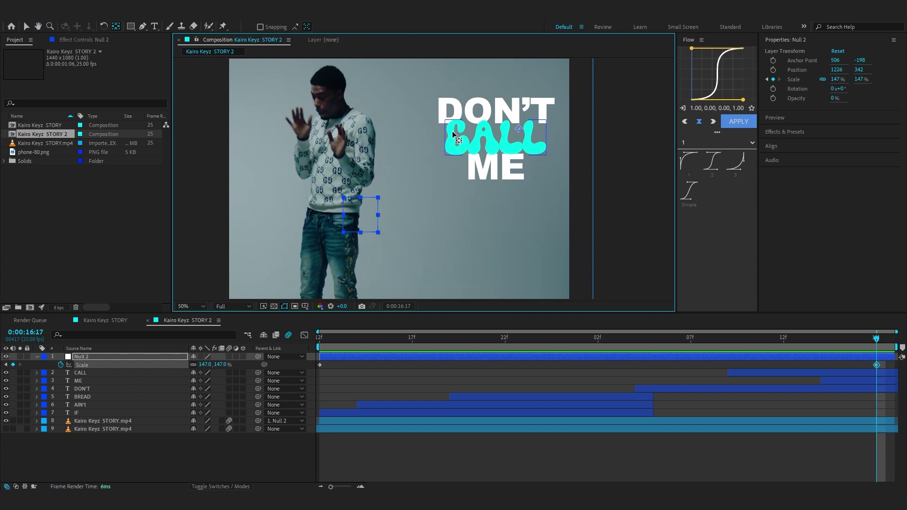
Easy Ease both null scale keyframes and shape the speed graph to peak near 0:00:15:18 with a long slowdown.
{"action": "left_click_drag", "start_coordinate": [883, 362], "coordinate": [267, 357]}
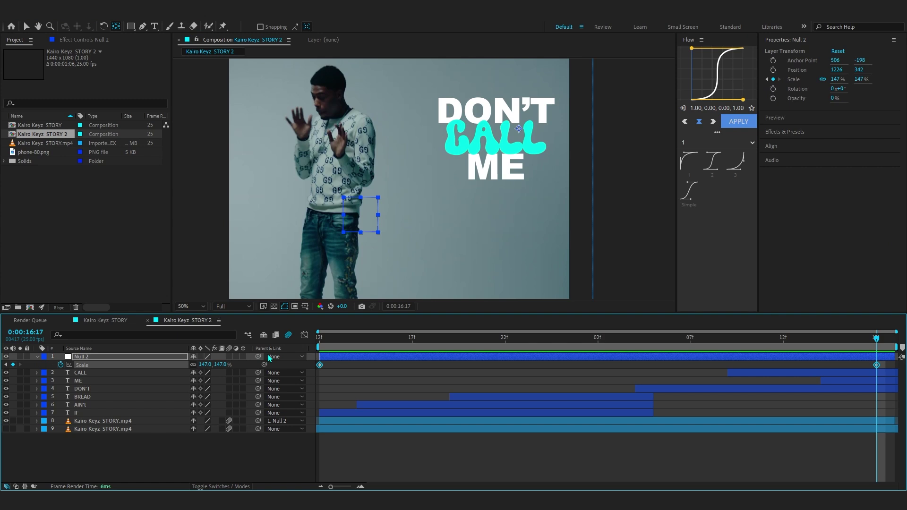
{"action": "key", "text": "F9"}
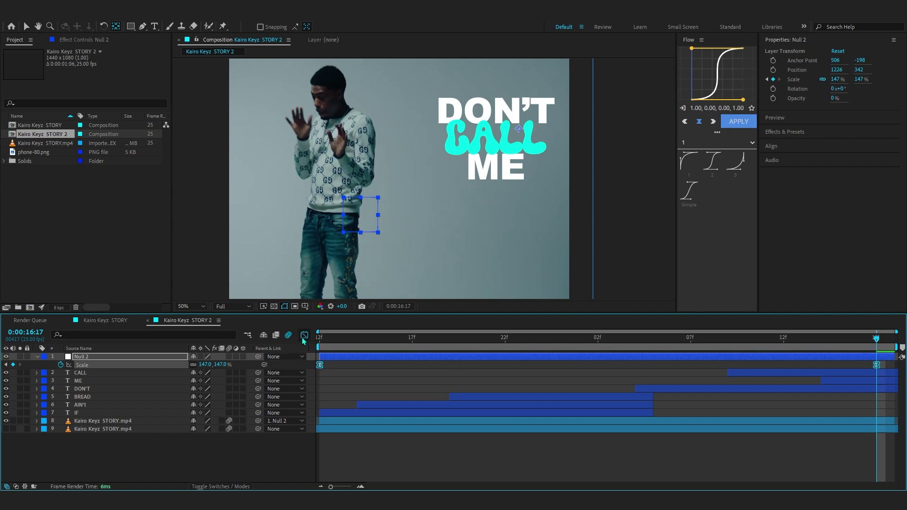
{"action": "left_click", "coordinate": [304, 335]}
{"action": "left_click_drag", "start_coordinate": [784, 460], "coordinate": [494, 471]}
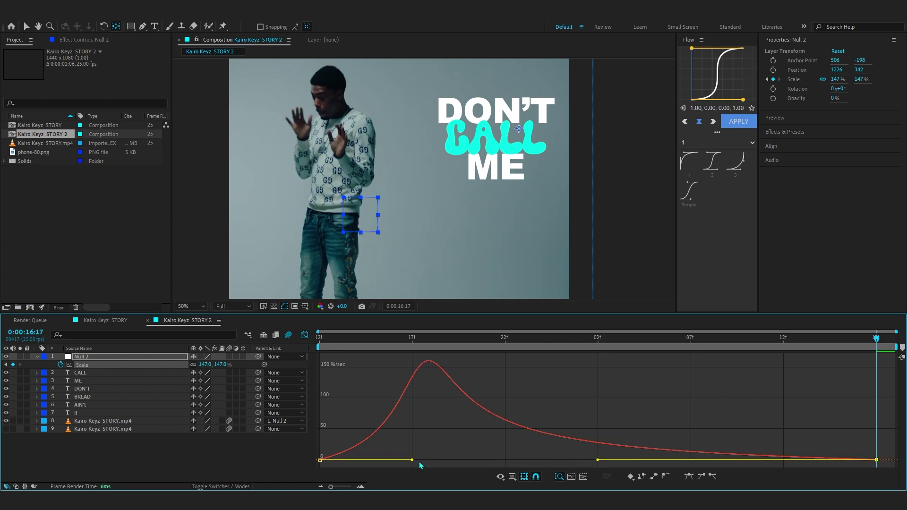
{"action": "left_click_drag", "start_coordinate": [412, 460], "coordinate": [398, 460]}
{"action": "key", "text": "space"}
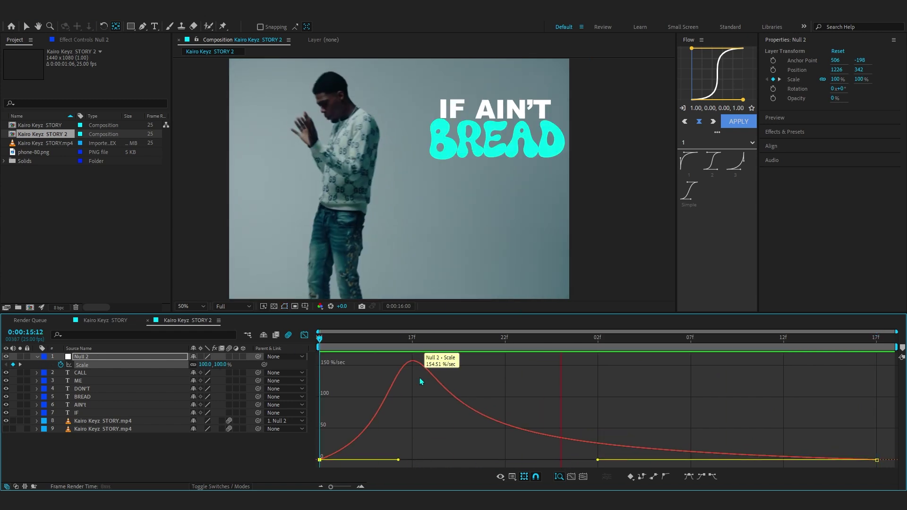
{"action": "left_click_drag", "start_coordinate": [399, 460], "coordinate": [417, 460]}
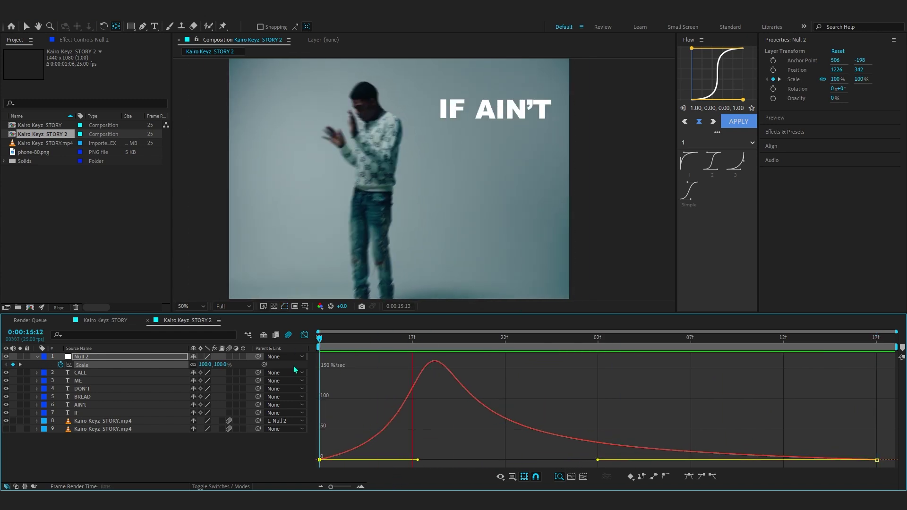
Return from the graph view to the layer bars and select the six lyric text layers, IF through CALL.
{"action": "left_click", "coordinate": [108, 414]}
{"action": "key", "text": "shift+F3"}
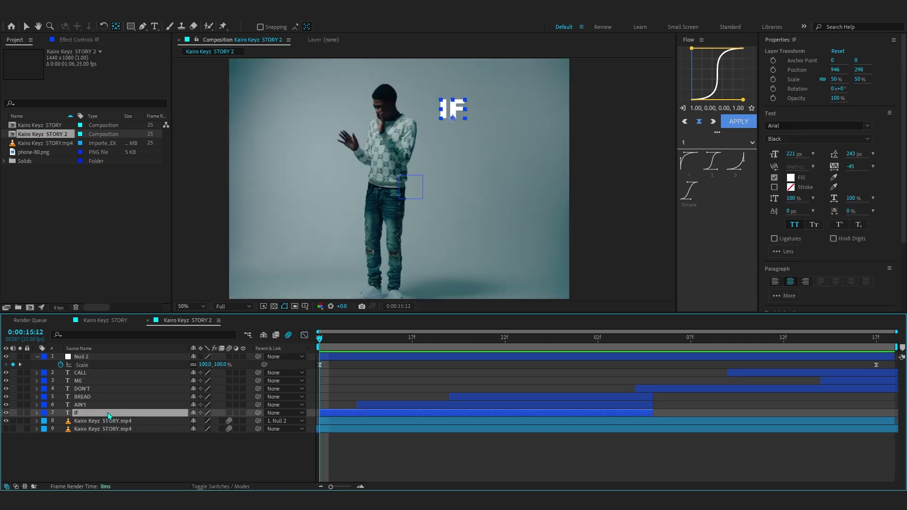
{"action": "left_click", "coordinate": [85, 374], "text": "shift"}
{"action": "key", "text": "space"}
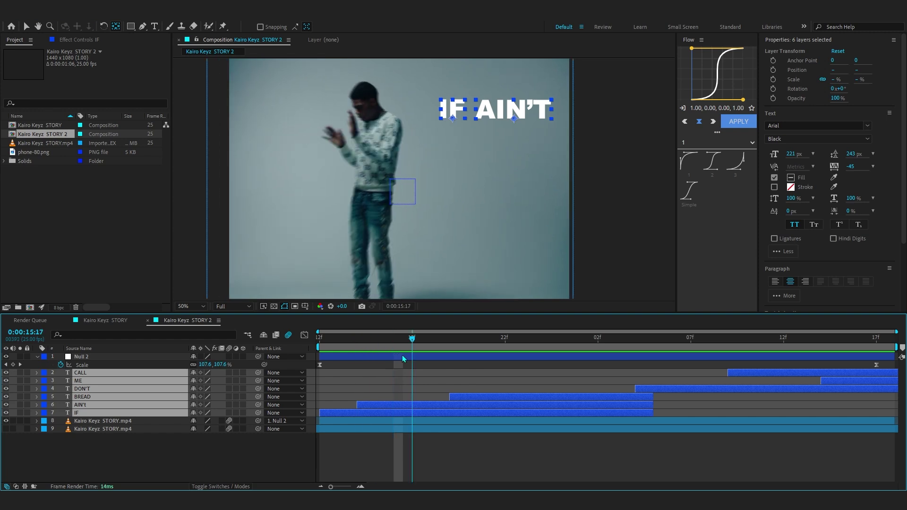
Try parenting the six selected text layers to Null 2, preview the zoom, and undo the parenting.
{"action": "left_click_drag", "start_coordinate": [258, 373], "coordinate": [95, 357]}
{"action": "left_click_drag", "start_coordinate": [394, 339], "coordinate": [813, 359]}
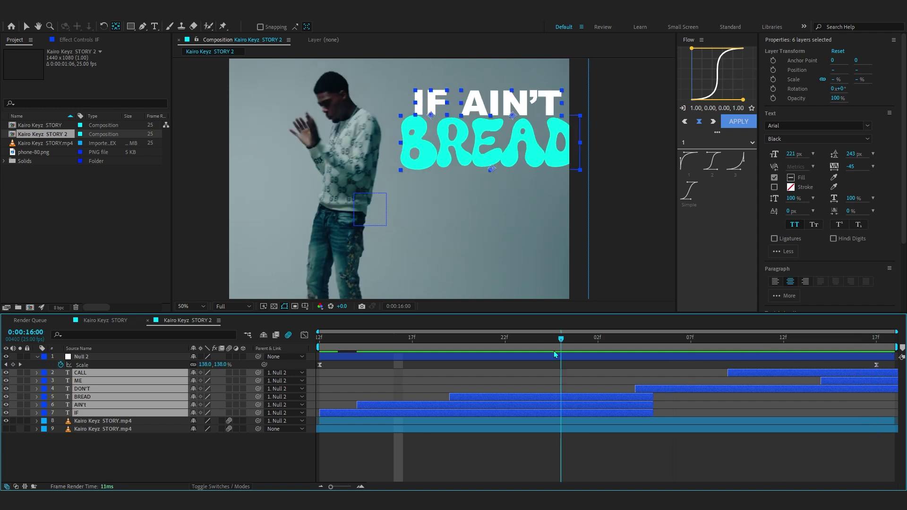
{"action": "key", "text": "space"}
{"action": "key", "text": "ctrl+z"}
Parent the six text layers to Null 2 at about 0:00:15:19, as BREAD comes in, and play back the zoom.
{"action": "mouse_move", "coordinate": [443, 342]}
{"action": "left_mouse_down"}
{"action": "mouse_move", "coordinate": [432, 343]}
{"action": "mouse_move", "coordinate": [455, 342]}
{"action": "mouse_move", "coordinate": [432, 346]}
{"action": "mouse_move", "coordinate": [444, 350]}
{"action": "left_mouse_up"}
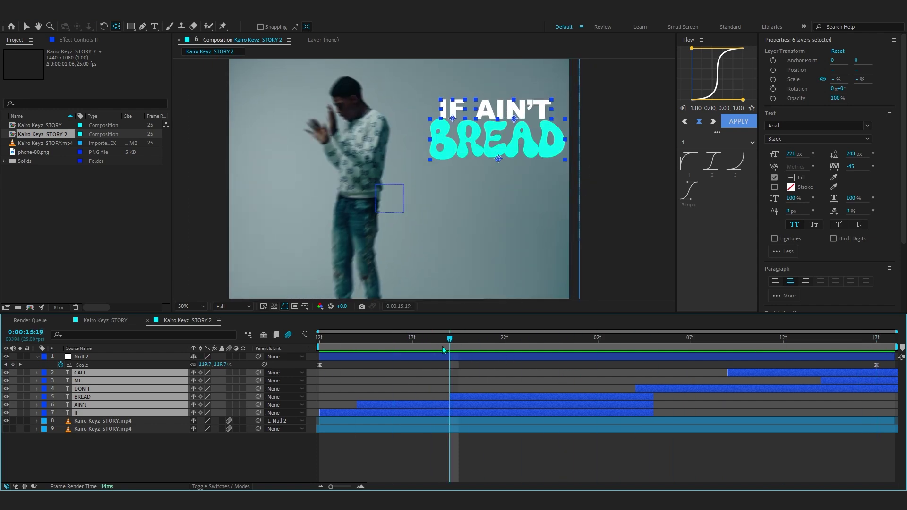
{"action": "left_click_drag", "start_coordinate": [202, 371], "coordinate": [85, 357]}
{"action": "key", "text": "space"}
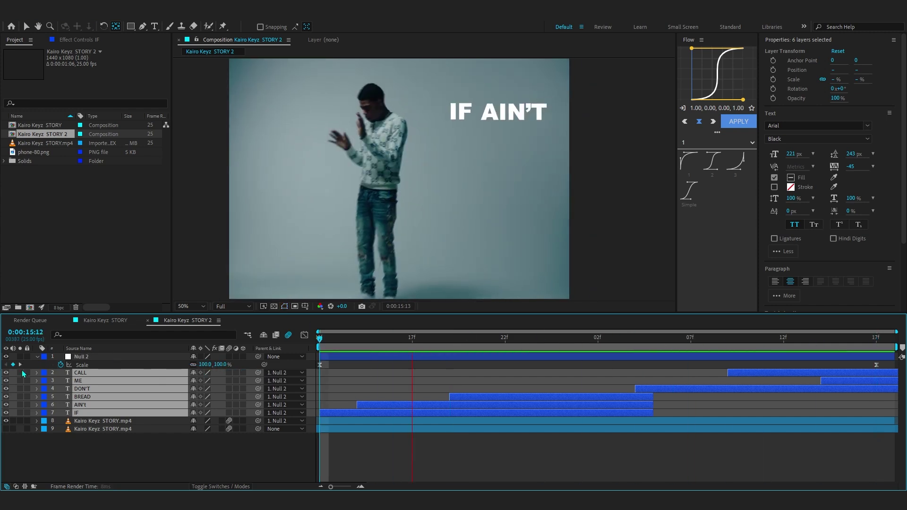
Play back the composition to check how the six text layers move with the Null 2 zoom.
{"action": "left_click", "coordinate": [580, 339]}
{"action": "key", "text": "v"}
{"action": "left_click_drag", "start_coordinate": [534, 152], "coordinate": [522, 151]}
{"action": "left_click", "coordinate": [620, 387]}
{"action": "key", "text": "space"}
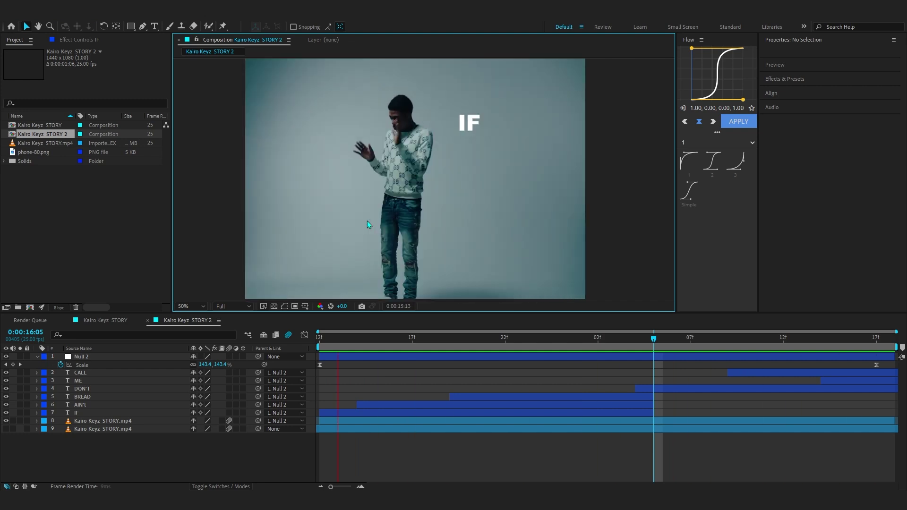
{"action": "left_click", "coordinate": [625, 439]}
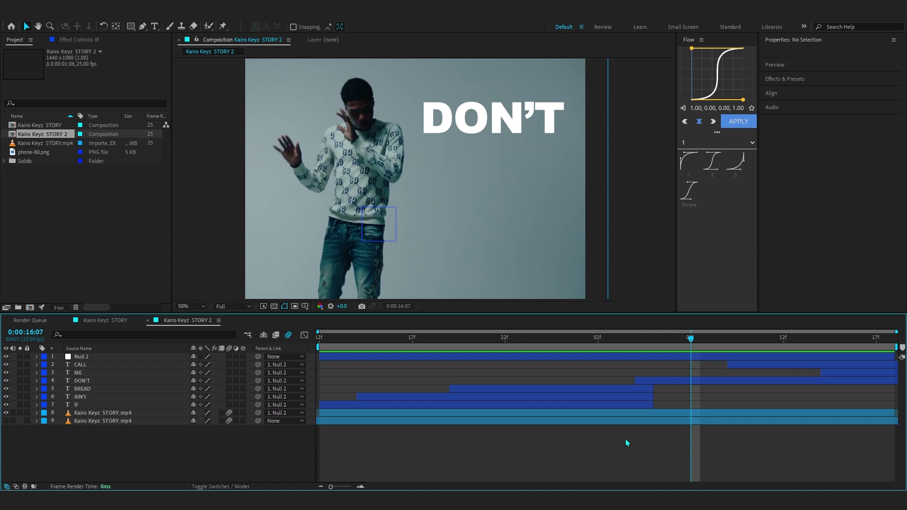
Add a scale keyframe to the IF layer at 0:00:15:12 and move it to about 0:00:15:24.
{"action": "left_click", "coordinate": [321, 338]}
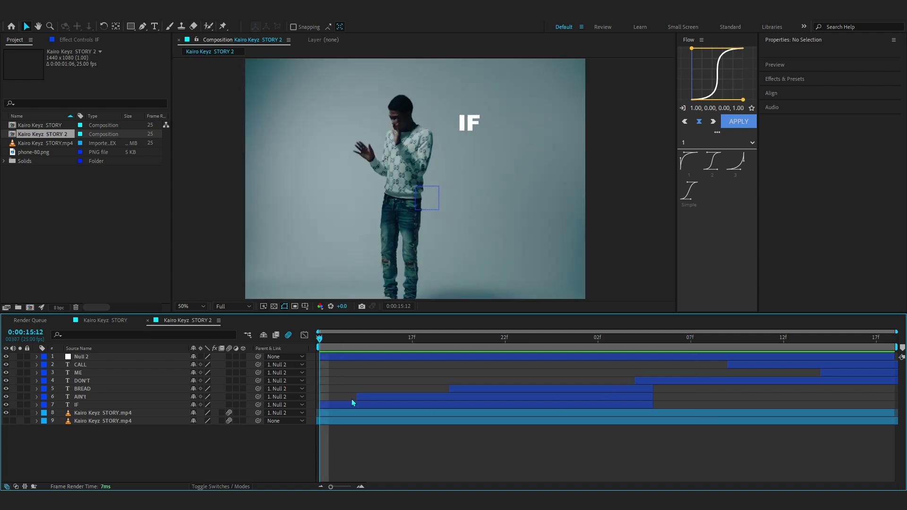
{"action": "left_click", "coordinate": [350, 405]}
{"action": "scroll", "coordinate": [477, 164], "scroll_direction": "up", "scroll_amount": 1}
{"action": "scroll", "coordinate": [478, 166], "scroll_direction": "down", "scroll_amount": 2}
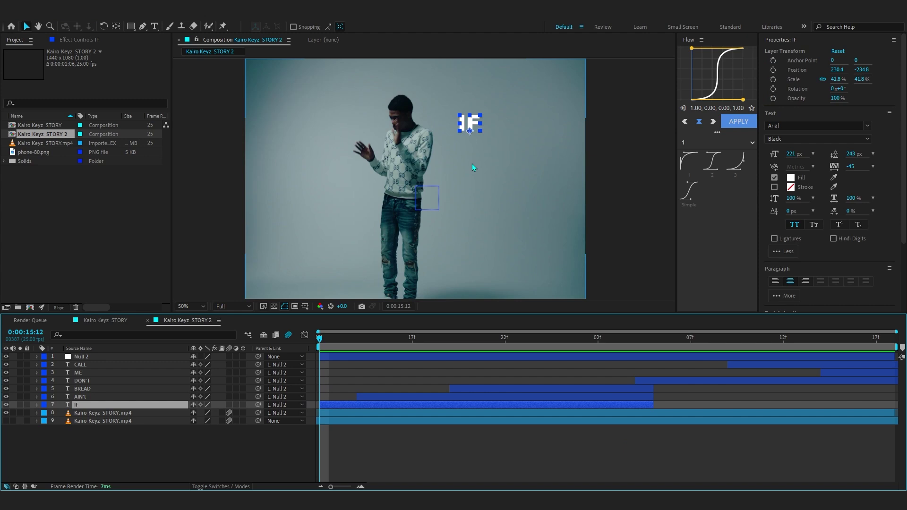
{"action": "left_click", "coordinate": [120, 457]}
{"action": "left_click", "coordinate": [86, 405]}
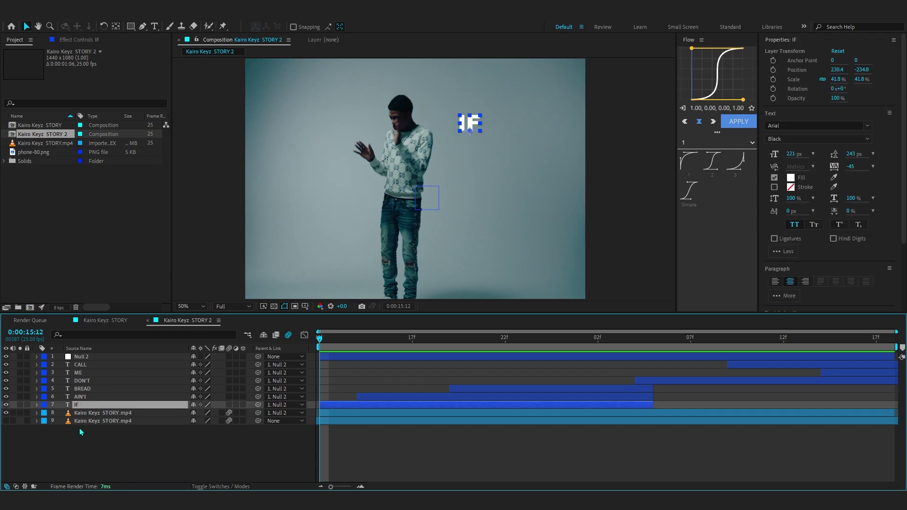
{"action": "key", "text": "s"}
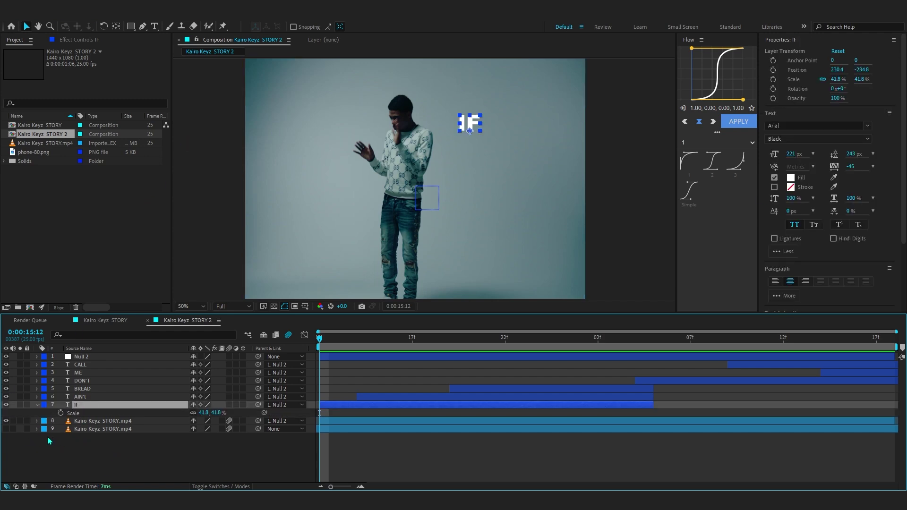
{"action": "left_click", "coordinate": [61, 413]}
{"action": "left_click_drag", "start_coordinate": [454, 412], "coordinate": [508, 413]}
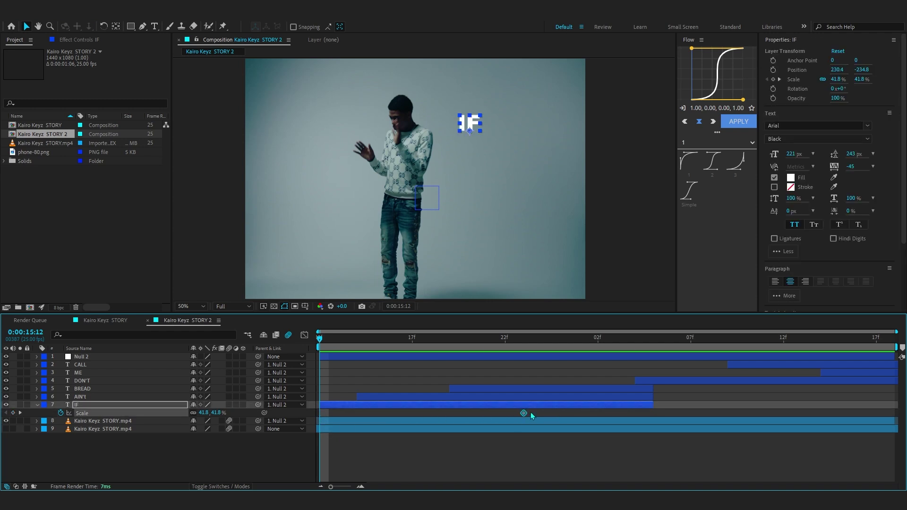
Set IF's scale to 0% at 0:00:15:12 and extend its end scale keyframe to 0:00:16:00.
{"action": "mouse_move", "coordinate": [542, 415]}
{"action": "left_click", "coordinate": [203, 412]}
{"action": "type", "text": "0"}
{"action": "left_click", "coordinate": [207, 445]}
{"action": "left_click_drag", "start_coordinate": [304, 414], "coordinate": [716, 416]}
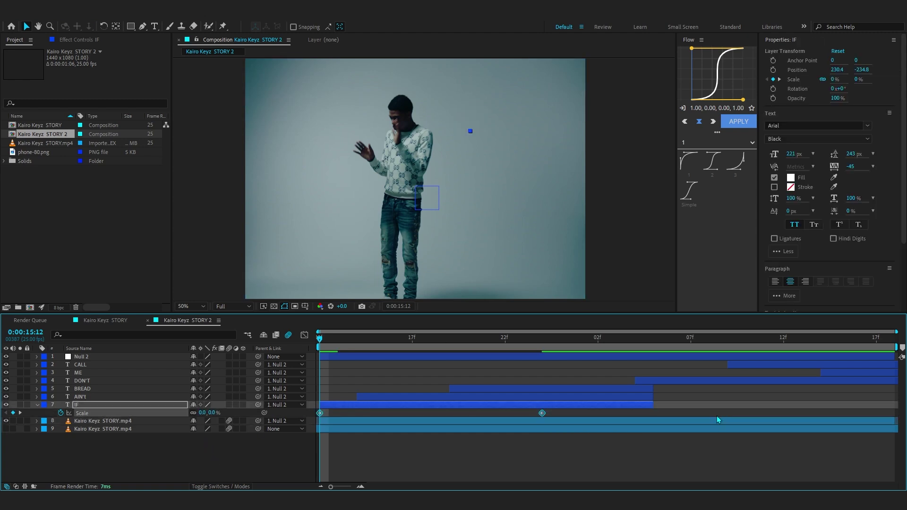
{"action": "left_click_drag", "start_coordinate": [547, 414], "coordinate": [565, 414]}
Easy Ease both IF scale keyframes and shape the value graph to rise fast, overshoot slightly and settle slowly.
{"action": "left_click", "coordinate": [307, 335]}
{"action": "left_click", "coordinate": [515, 479]}
{"action": "left_click", "coordinate": [536, 378]}
{"action": "left_click", "coordinate": [516, 478]}
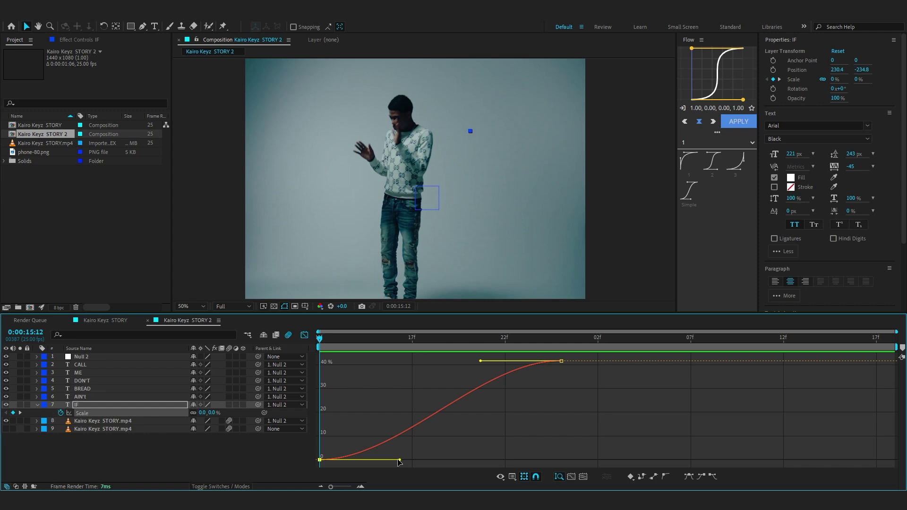
{"action": "left_click_drag", "start_coordinate": [399, 461], "coordinate": [324, 384]}
{"action": "left_click_drag", "start_coordinate": [477, 364], "coordinate": [337, 387]}
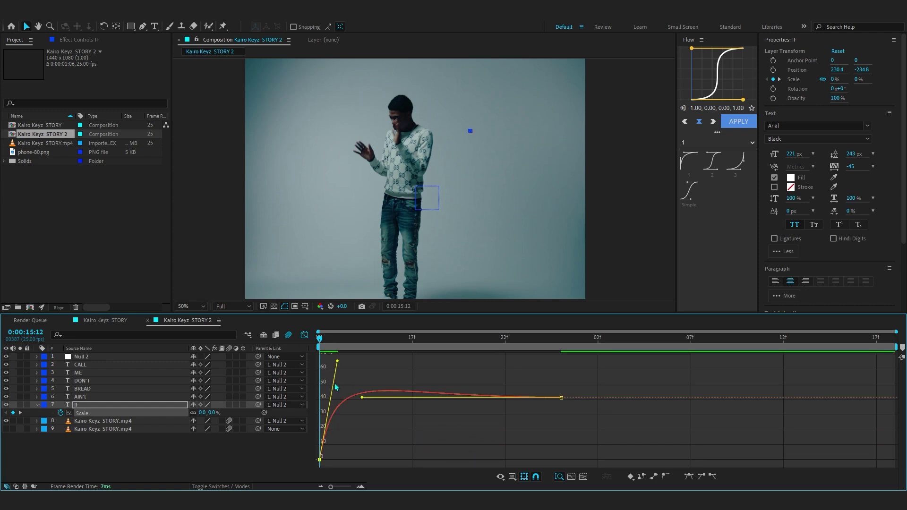
Preview the IF pop up close and raise the overshoot in its scale value graph.
{"action": "key", "text": "space"}
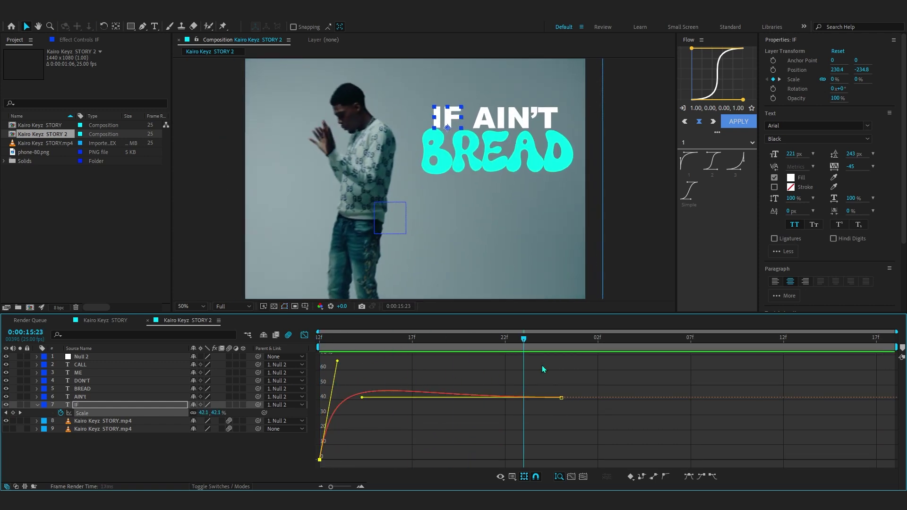
{"action": "left_click_drag", "start_coordinate": [411, 376], "coordinate": [373, 369]}
{"action": "scroll", "coordinate": [436, 106], "scroll_direction": "up", "scroll_amount": 2}
{"action": "left_click_drag", "start_coordinate": [436, 106], "coordinate": [411, 147]}
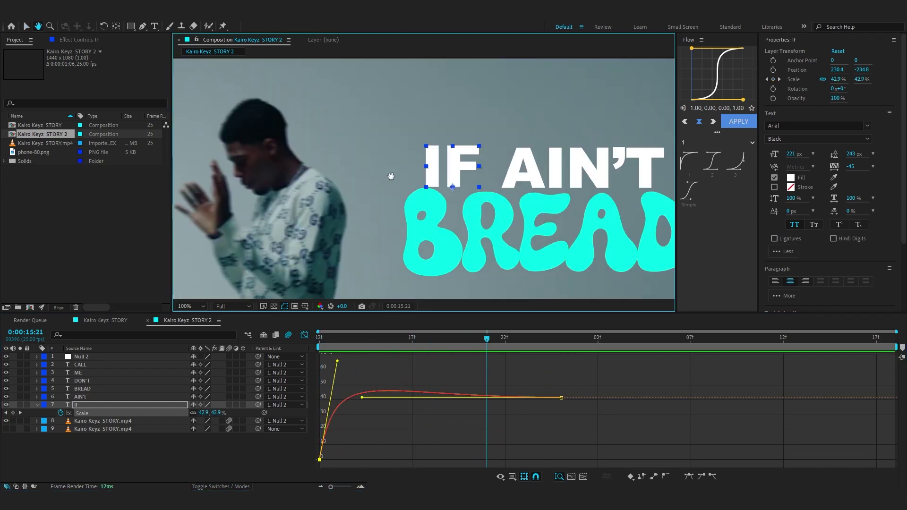
{"action": "left_click_drag", "start_coordinate": [337, 360], "coordinate": [284, 381]}
{"action": "key", "text": "space"}
{"action": "key", "text": "space"}
{"action": "left_click_drag", "start_coordinate": [401, 222], "coordinate": [429, 160]}
Play back the IF word several times in the full frame to judge its scale overshoot.
{"action": "left_click_drag", "start_coordinate": [425, 339], "coordinate": [302, 355]}
{"action": "key", "text": "space"}
{"action": "scroll", "coordinate": [431, 178], "scroll_direction": "down", "scroll_amount": 1}
{"action": "key", "text": "space"}
{"action": "left_click", "coordinate": [471, 350]}
{"action": "key", "text": "space"}
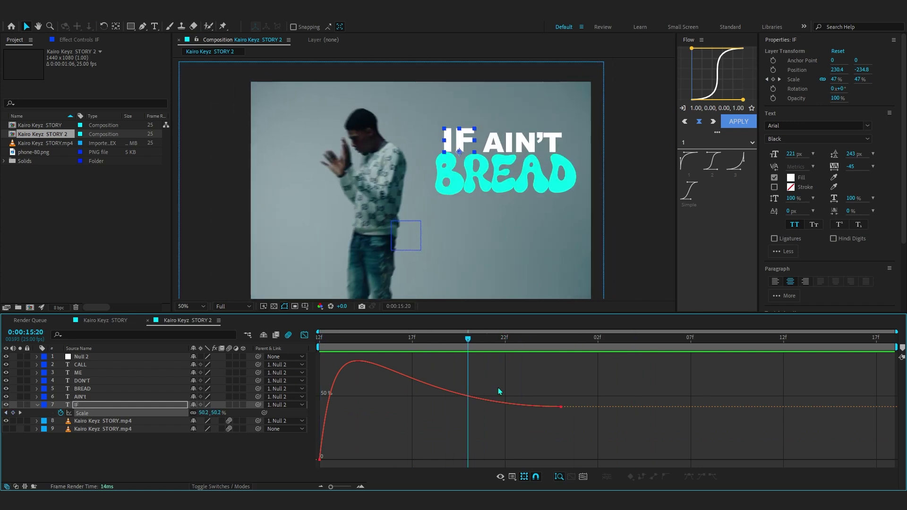
{"action": "key", "text": "space"}
Lengthen the slowdown into IF's last scale keyframe and enable motion blur on the IF layer.
{"action": "left_click", "coordinate": [560, 406]}
{"action": "left_click_drag", "start_coordinate": [340, 362], "coordinate": [301, 389]}
{"action": "key", "text": "space"}
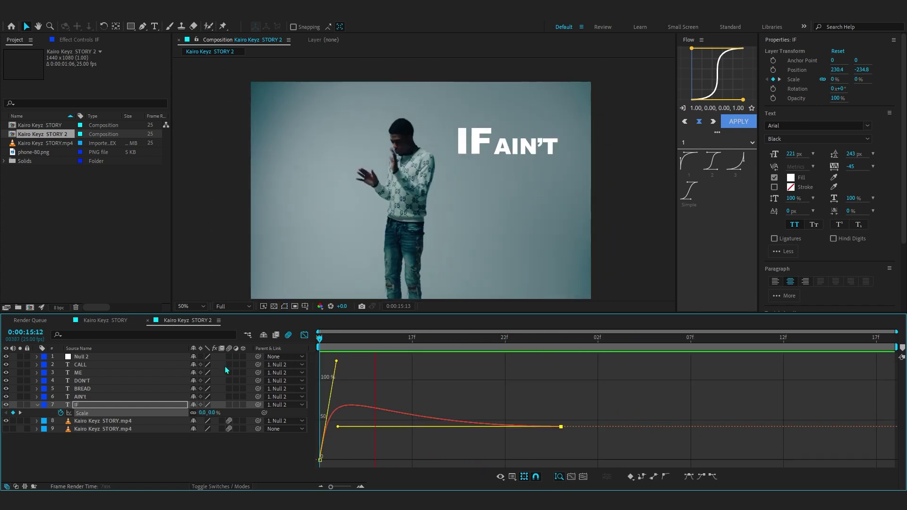
{"action": "left_click", "coordinate": [229, 404]}
{"action": "key", "text": "space"}
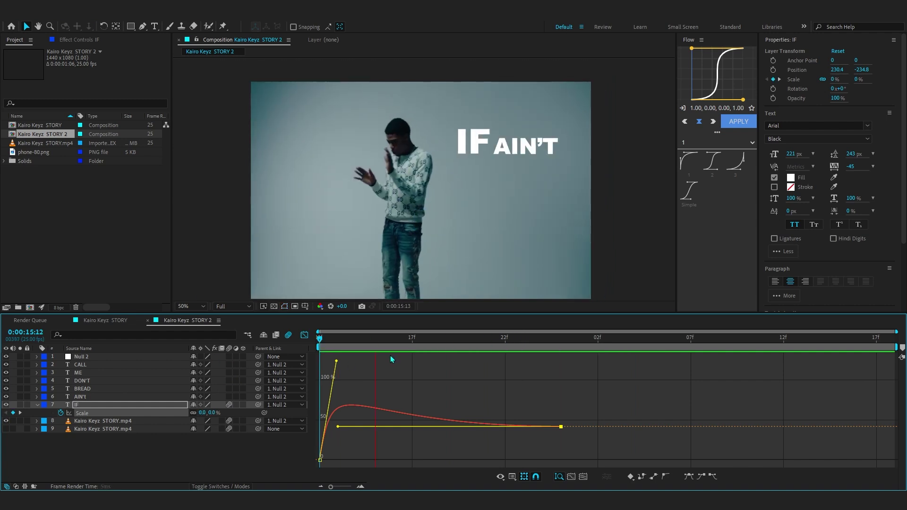
Soften IF's scale value graph so the overshoot peaks around 0:00:15:15, and play it back.
{"action": "left_click_drag", "start_coordinate": [336, 360], "coordinate": [354, 369]}
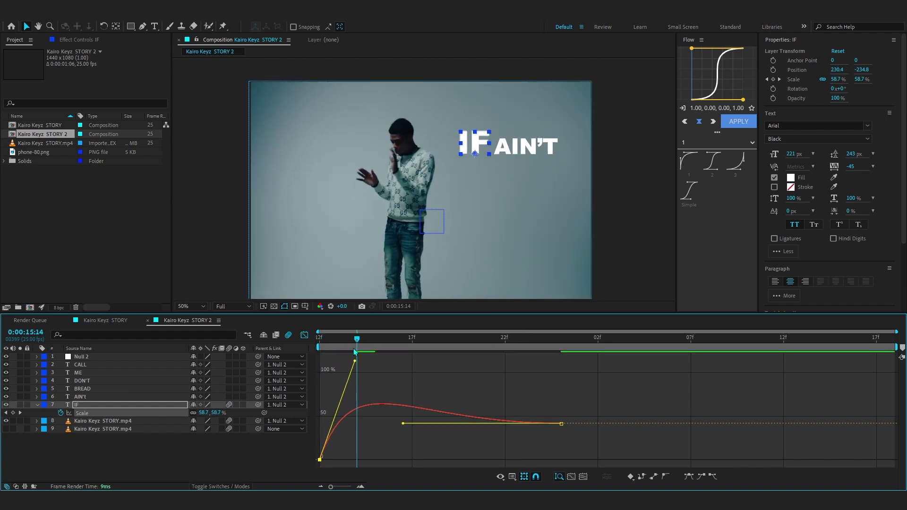
{"action": "key", "text": "space"}
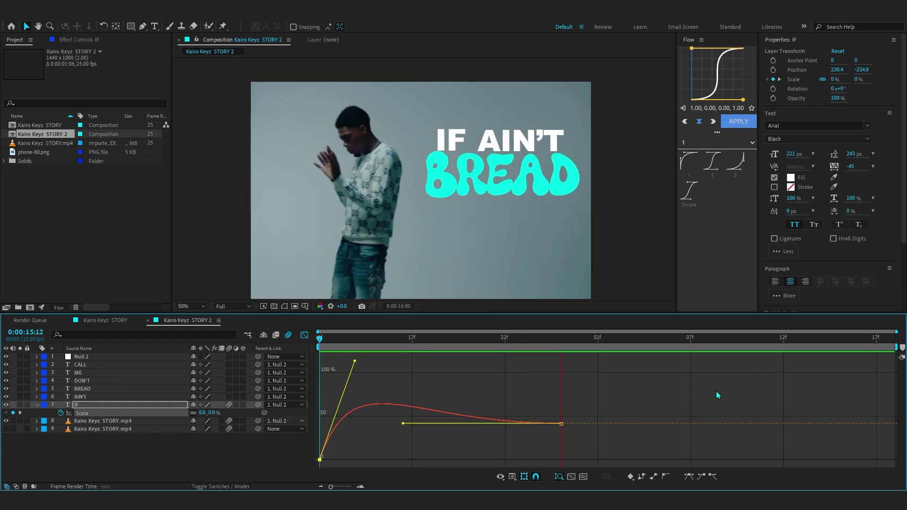
{"action": "key", "text": "space"}
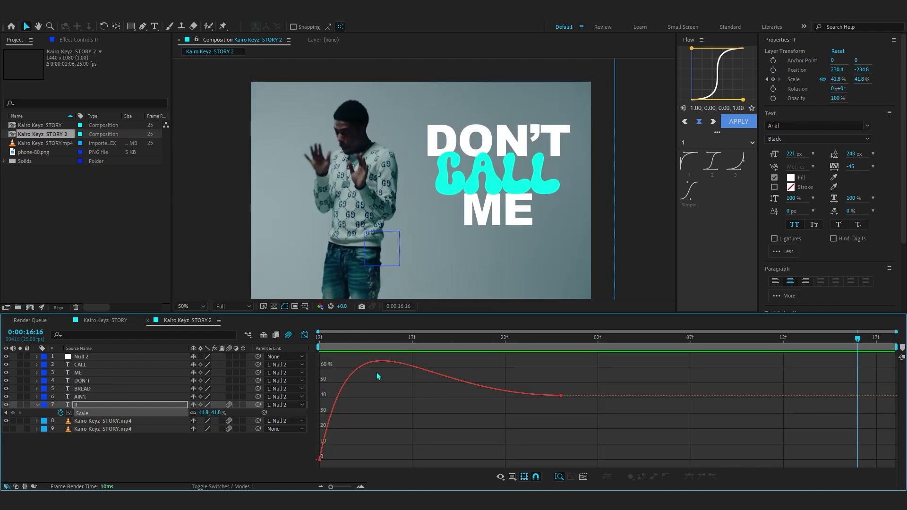
{"action": "left_click_drag", "start_coordinate": [698, 373], "coordinate": [71, 472]}
{"action": "left_click", "coordinate": [596, 395]}
{"action": "left_click", "coordinate": [561, 395]}
{"action": "left_click", "coordinate": [320, 457]}
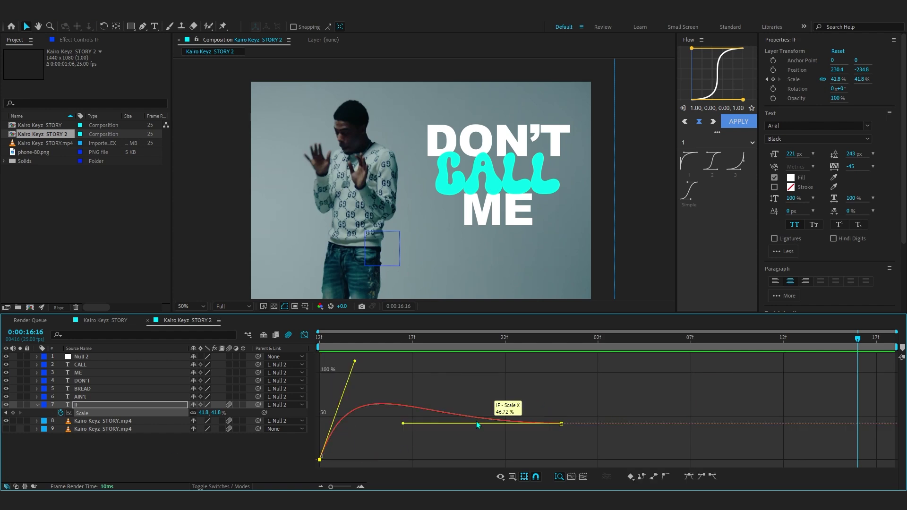
{"action": "key", "text": "space"}
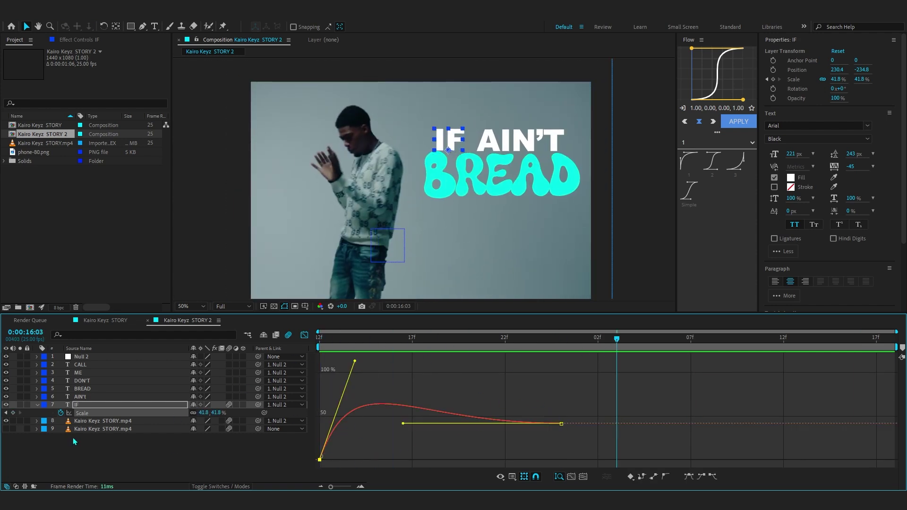
Keyframe IF's rotation from -53° at 0:00:15:12 to 0° at 0:00:16:00, alongside its scale keyframes.
{"action": "left_click", "coordinate": [304, 335]}
{"action": "key", "text": "Home"}
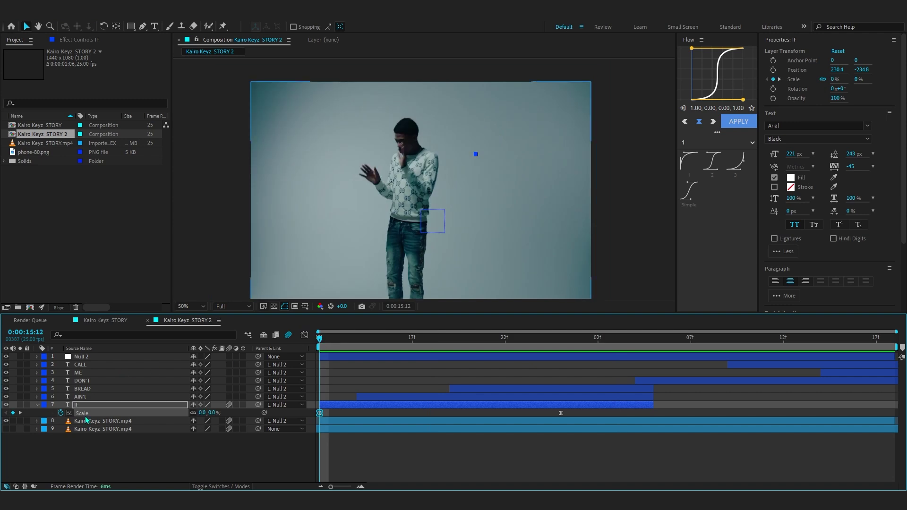
{"action": "key", "text": "r"}
{"action": "left_click", "coordinate": [60, 414]}
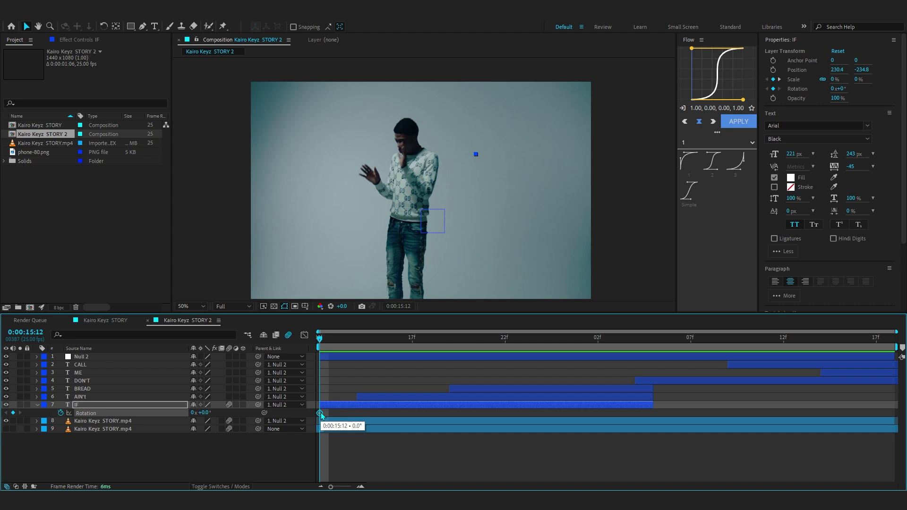
{"action": "key", "text": "u"}
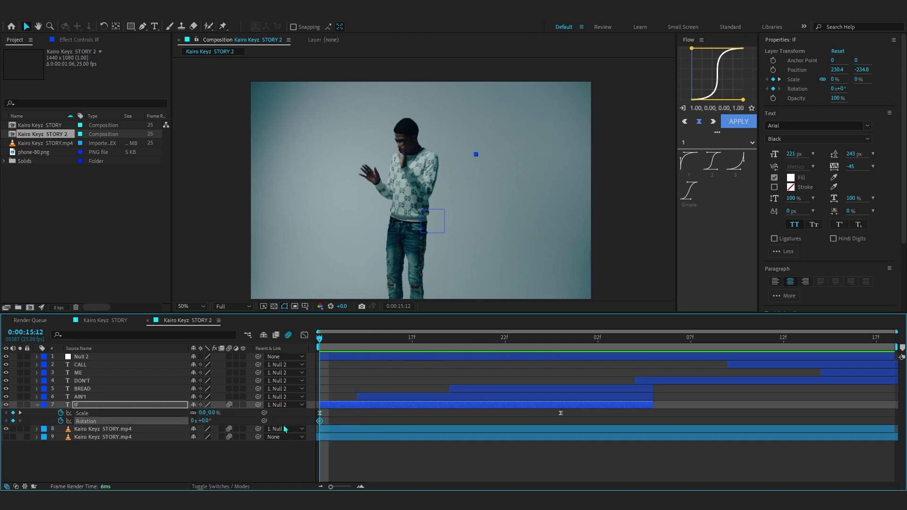
{"action": "left_click_drag", "start_coordinate": [317, 424], "coordinate": [560, 420]}
{"action": "left_click_drag", "start_coordinate": [204, 420], "coordinate": [182, 429]}
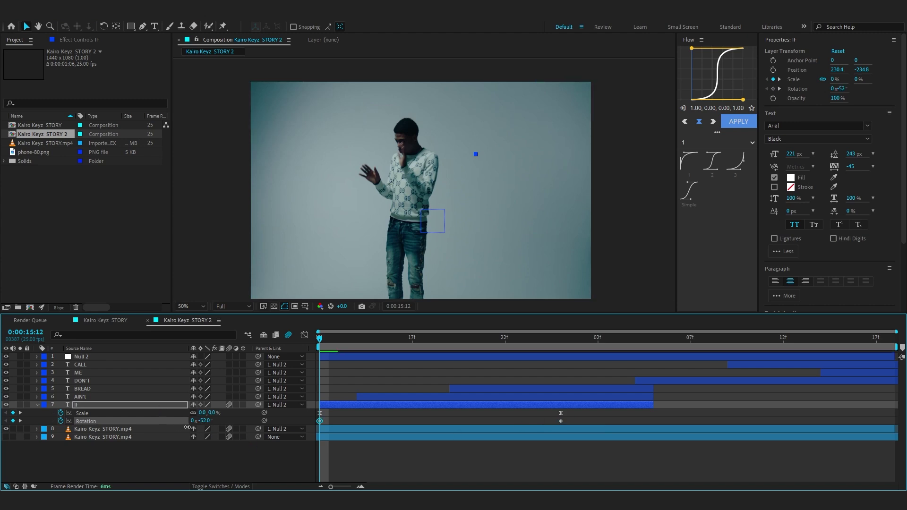
{"action": "left_click_drag", "start_coordinate": [184, 427], "coordinate": [187, 427]}
Ease both IF rotation keyframes and shape their value graph to swing slightly past 0° and settle slowly, then preview.
{"action": "left_click_drag", "start_coordinate": [610, 425], "coordinate": [239, 418]}
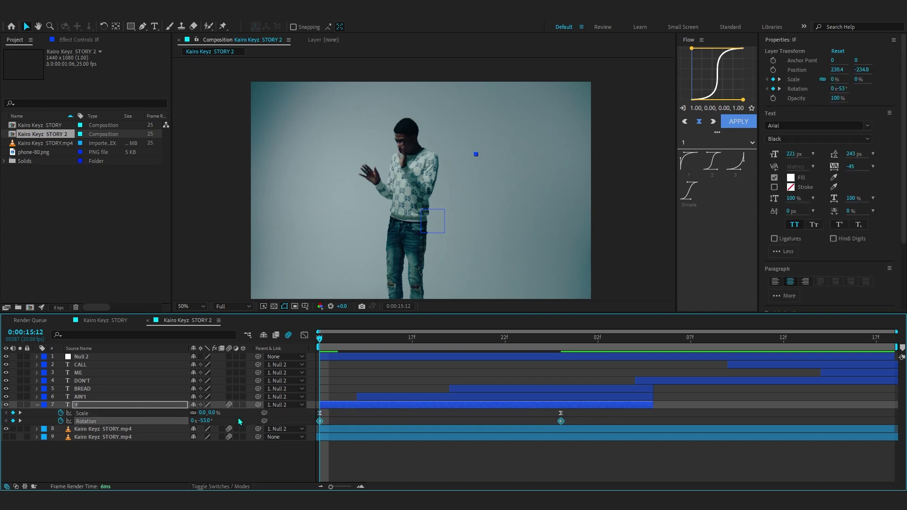
{"action": "left_click", "coordinate": [307, 334]}
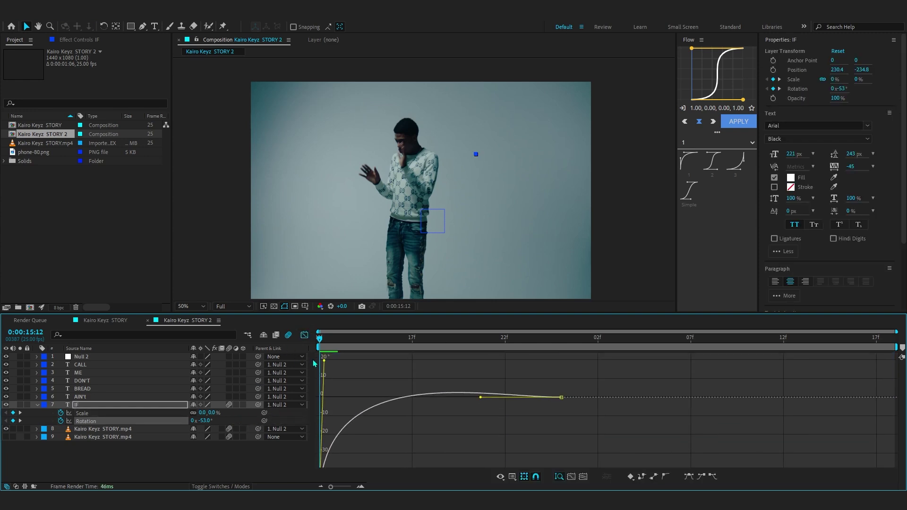
{"action": "left_click_drag", "start_coordinate": [479, 393], "coordinate": [411, 393]}
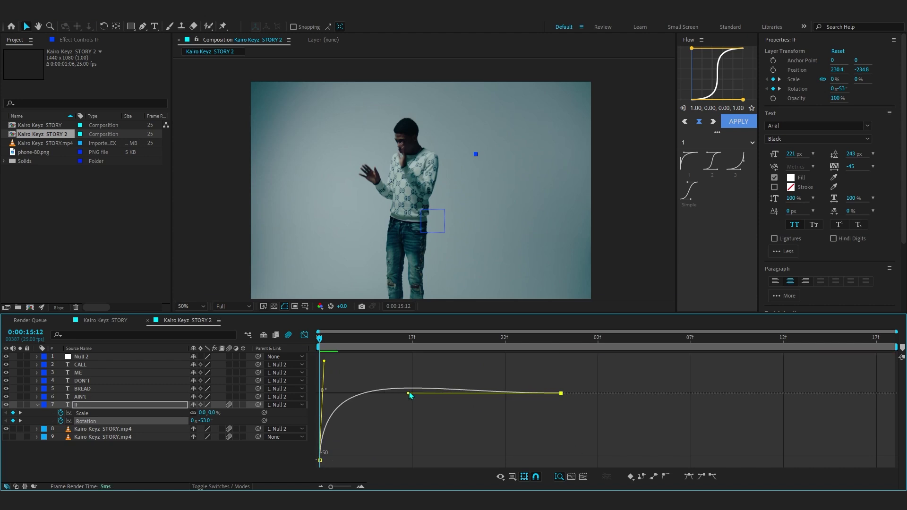
{"action": "left_click", "coordinate": [324, 363]}
{"action": "key", "text": "space"}
{"action": "key", "text": "space"}
{"action": "left_click", "coordinate": [518, 374]}
{"action": "left_click_drag", "start_coordinate": [410, 402], "coordinate": [396, 403]}
{"action": "left_click_drag", "start_coordinate": [361, 339], "coordinate": [315, 344]}
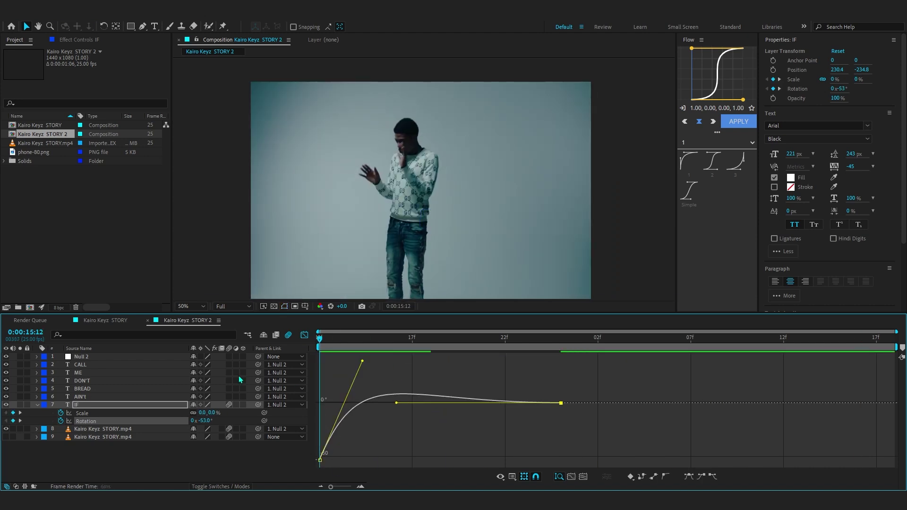
{"action": "key", "text": "space"}
{"action": "key", "text": "space"}
Reshape IF's scale value graph for an earlier overshoot with a longer settle, and return to the layer bars.
{"action": "left_click", "coordinate": [244, 413]}
{"action": "left_click_drag", "start_coordinate": [402, 423], "coordinate": [339, 424]}
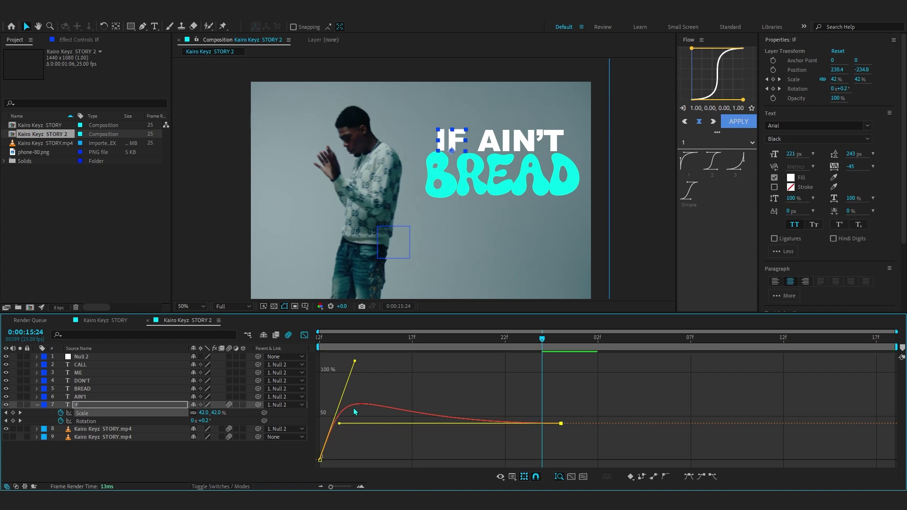
{"action": "left_click_drag", "start_coordinate": [356, 340], "coordinate": [318, 342]}
{"action": "left_click", "coordinate": [304, 335]}
Stretch IF's ending scale and rotation keyframes to 0:00:16:04, where DON'T starts, and play back the slower settle.
{"action": "left_click_drag", "start_coordinate": [576, 413], "coordinate": [266, 441]}
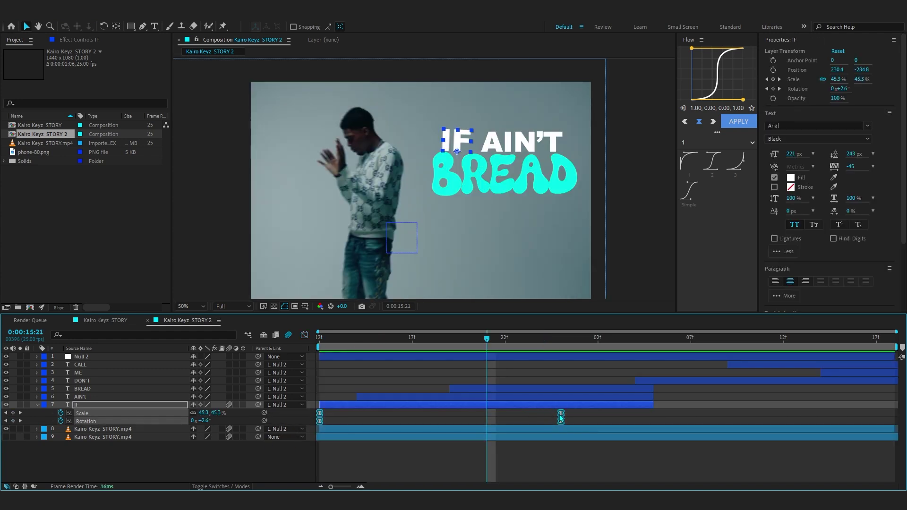
{"action": "left_click_drag", "start_coordinate": [560, 418], "coordinate": [634, 417]}
{"action": "left_click", "coordinate": [644, 416]}
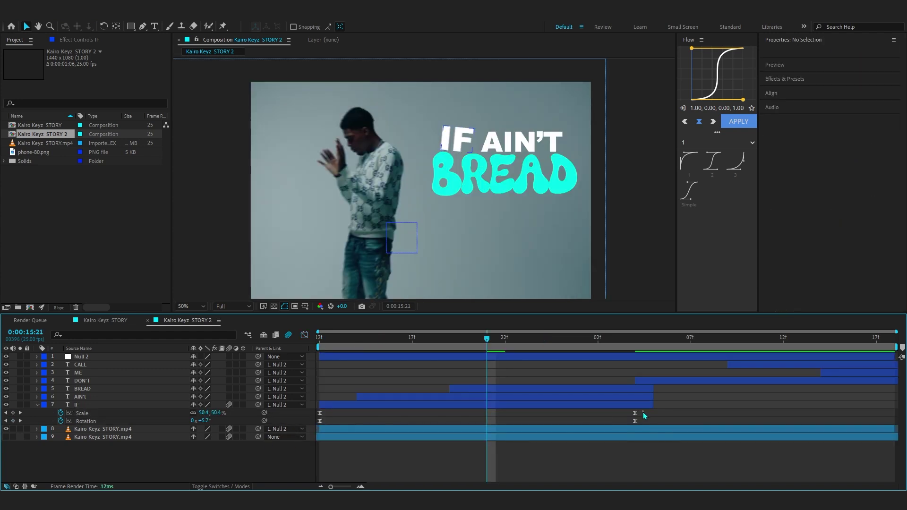
{"action": "key", "text": "space"}
{"action": "key", "text": "space"}
{"action": "left_click_drag", "start_coordinate": [579, 338], "coordinate": [2, 410]}
{"action": "key", "text": "space"}
{"action": "key", "text": "space"}
Copy IF's scale and rotation keyframes onto AIN'T from 0:00:15:14, enable its motion blur and preview it.
{"action": "left_click_drag", "start_coordinate": [649, 409], "coordinate": [194, 446]}
{"action": "left_click", "coordinate": [361, 349]}
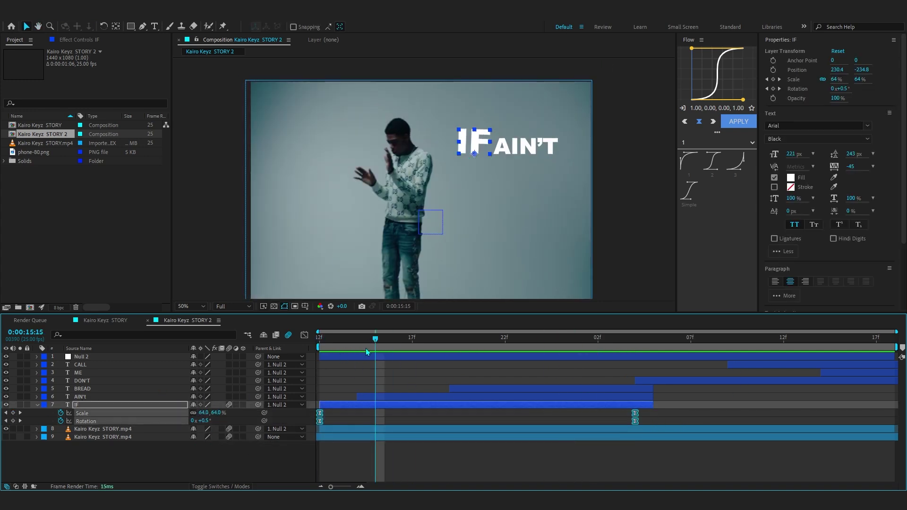
{"action": "left_click", "coordinate": [396, 397]}
{"action": "key", "text": "ctrl+v"}
{"action": "left_click_drag", "start_coordinate": [373, 340], "coordinate": [319, 362]}
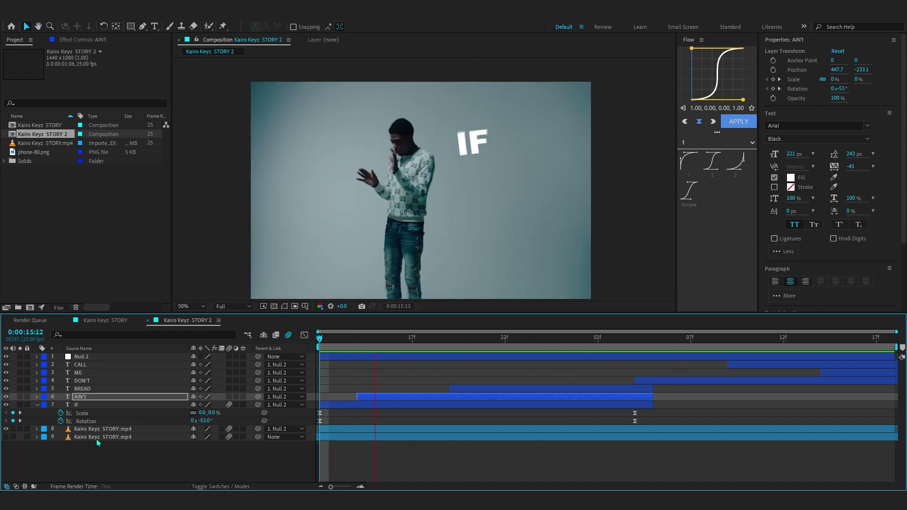
{"action": "key", "text": "space"}
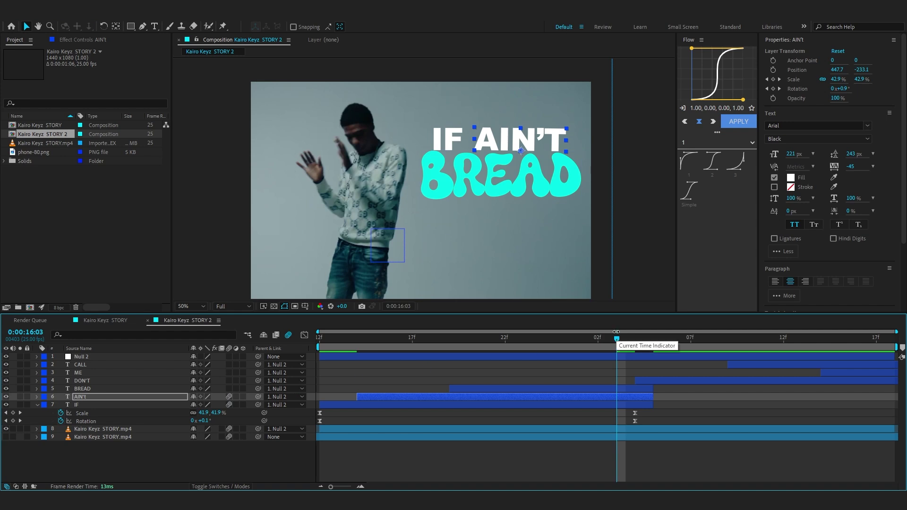
{"action": "scroll", "coordinate": [488, 144], "scroll_direction": "up", "scroll_amount": 2}
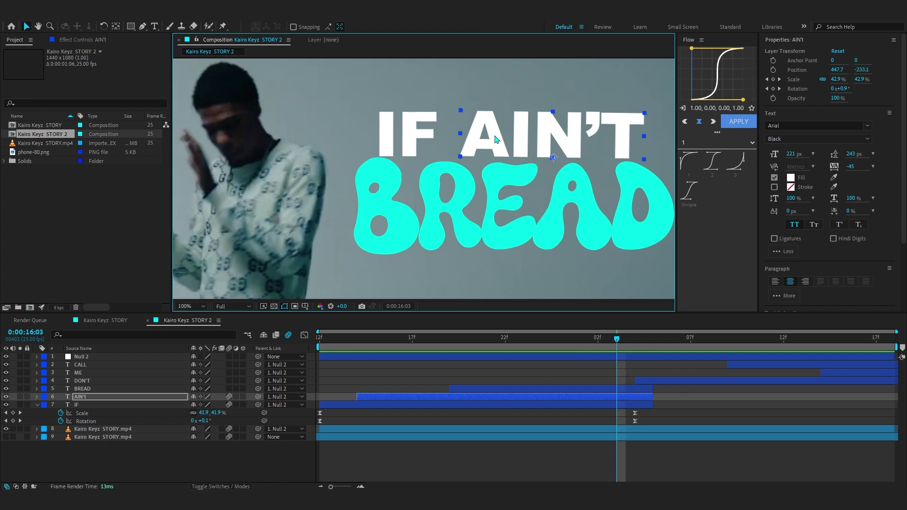
Centre the anchor points of the six text layers, IF through CALL, on their own content and preview the pop-in.
{"action": "scroll", "coordinate": [423, 181], "scroll_direction": "down", "scroll_amount": 2}
{"action": "left_click", "coordinate": [424, 185]}
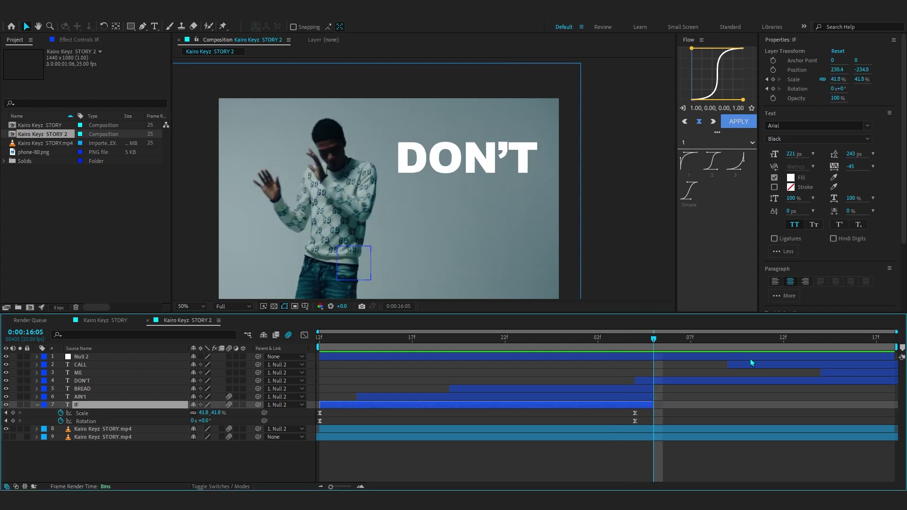
{"action": "left_click", "coordinate": [76, 366], "text": "shift"}
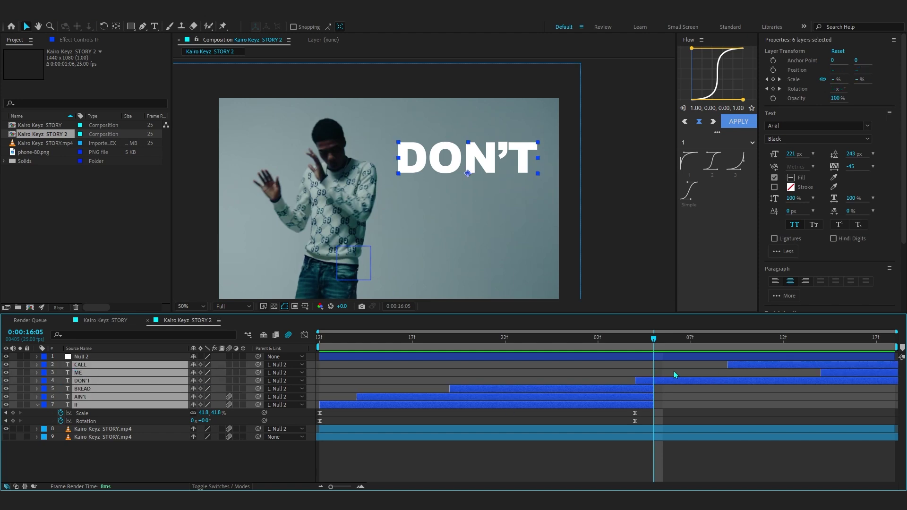
{"action": "key", "text": "ctrl+alt+Home"}
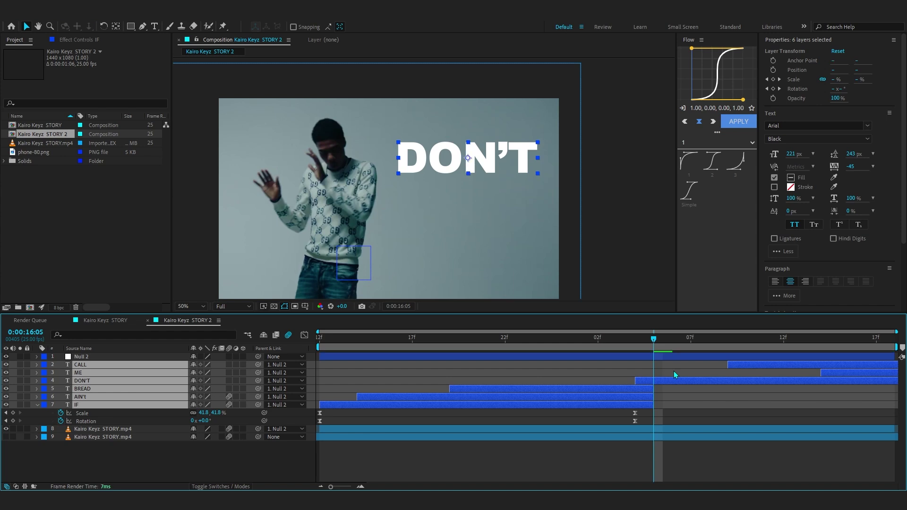
{"action": "left_click", "coordinate": [485, 396]}
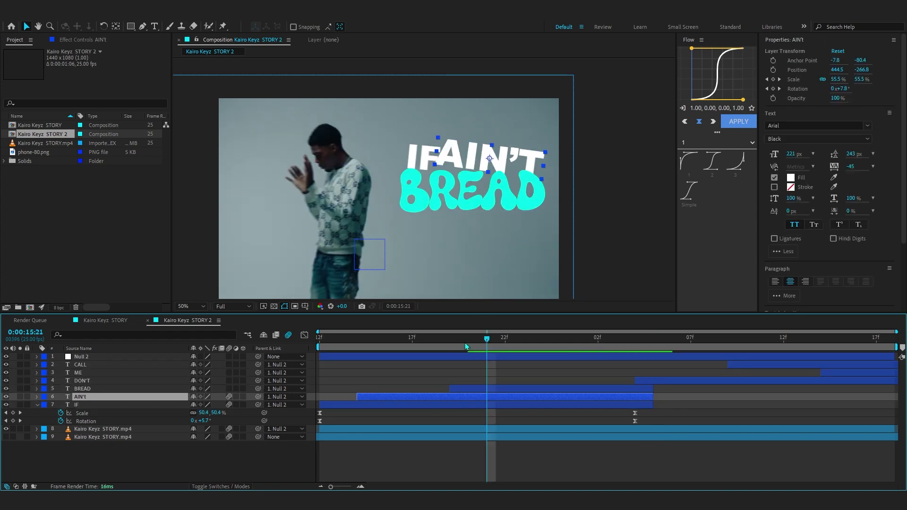
{"action": "left_click", "coordinate": [453, 342]}
{"action": "mouse_move", "coordinate": [382, 346]}
{"action": "left_mouse_down"}
{"action": "mouse_move", "coordinate": [283, 349]}
{"action": "mouse_move", "coordinate": [646, 366]}
{"action": "mouse_move", "coordinate": [292, 350]}
{"action": "mouse_move", "coordinate": [501, 349]}
{"action": "mouse_move", "coordinate": [375, 347]}
{"action": "left_mouse_up"}
{"action": "key", "text": "space"}
{"action": "key", "text": "space"}
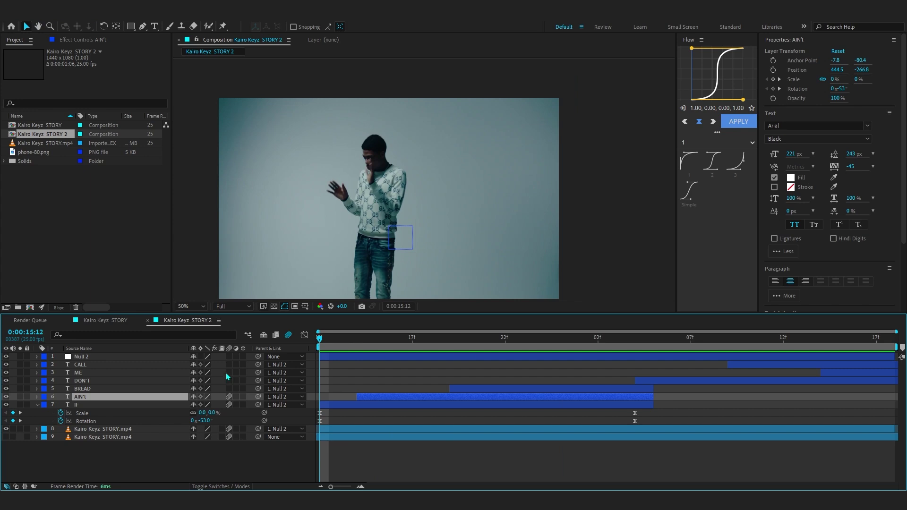
Reveal AIN'T's keyframes and set its starting rotation keyframe at 0:00:15:14 to +53°.
{"action": "key", "text": "u"}
{"action": "left_click_drag", "start_coordinate": [372, 343], "coordinate": [350, 382]}
{"action": "left_click", "coordinate": [213, 414]}
{"action": "left_click", "coordinate": [216, 418]}
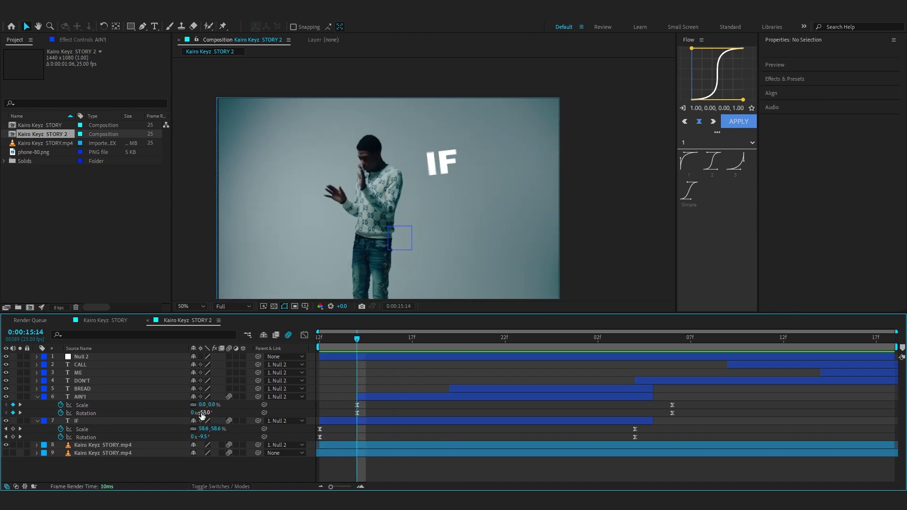
Reshape AIN'T's rotation value graph to drop quickly, swing past 0° and settle slowly, then preview the motion.
{"action": "left_click", "coordinate": [164, 414]}
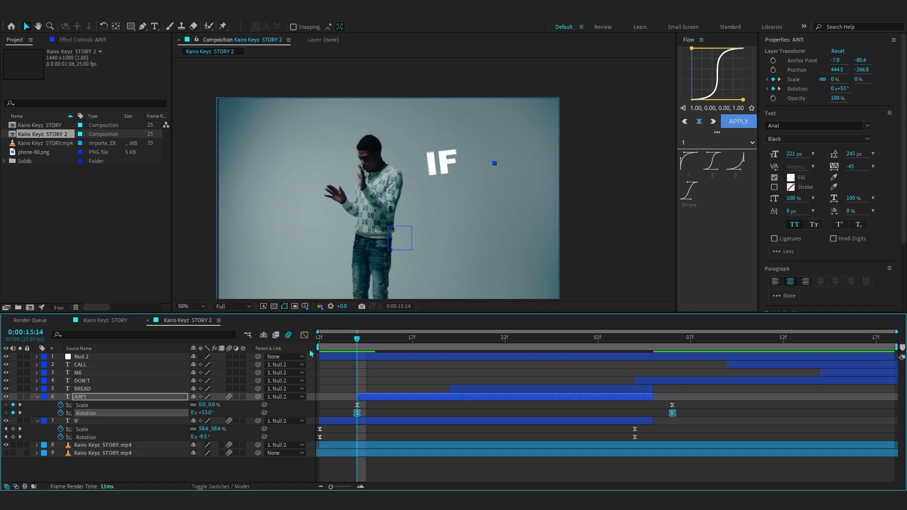
{"action": "left_click", "coordinate": [304, 335]}
{"action": "left_click_drag", "start_coordinate": [416, 389], "coordinate": [299, 439]}
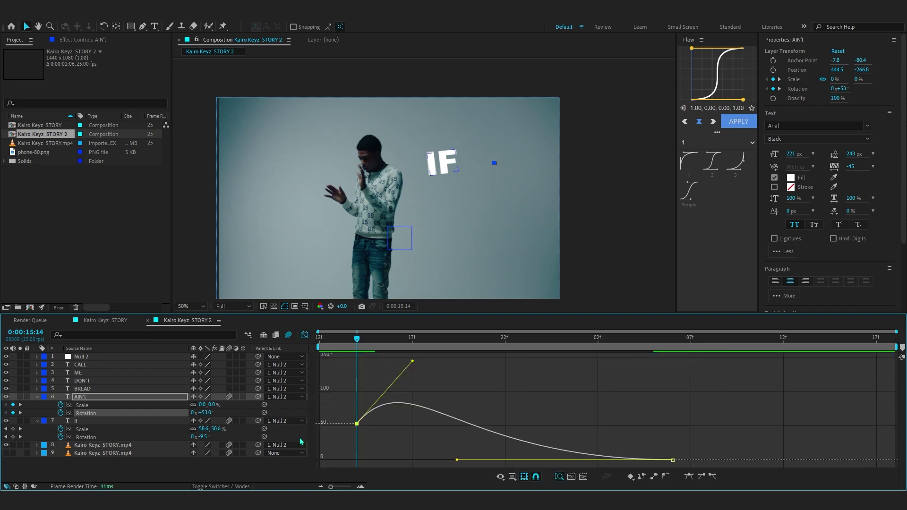
{"action": "left_click_drag", "start_coordinate": [413, 362], "coordinate": [368, 435]}
{"action": "key", "text": "space"}
{"action": "key", "text": "space"}
{"action": "left_click", "coordinate": [304, 334]}
{"action": "left_click", "coordinate": [305, 335]}
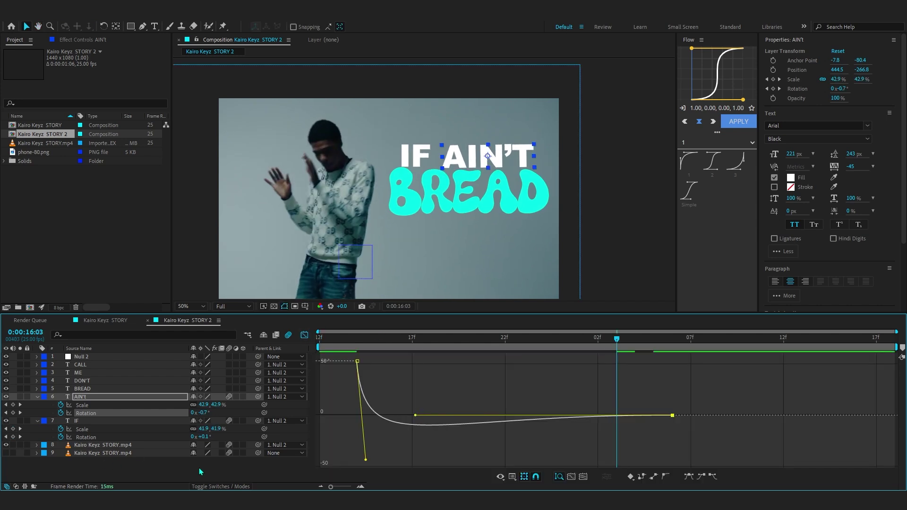
{"action": "left_click_drag", "start_coordinate": [366, 462], "coordinate": [402, 460]}
{"action": "key", "text": "space"}
{"action": "key", "text": "space"}
Reshape the start of AIN'T's scale value graph for a softer overshoot, return to the layer bars and preview.
{"action": "left_click", "coordinate": [149, 405]}
{"action": "left_click", "coordinate": [357, 459]}
{"action": "left_click_drag", "start_coordinate": [359, 381], "coordinate": [373, 378]}
{"action": "key", "text": "space"}
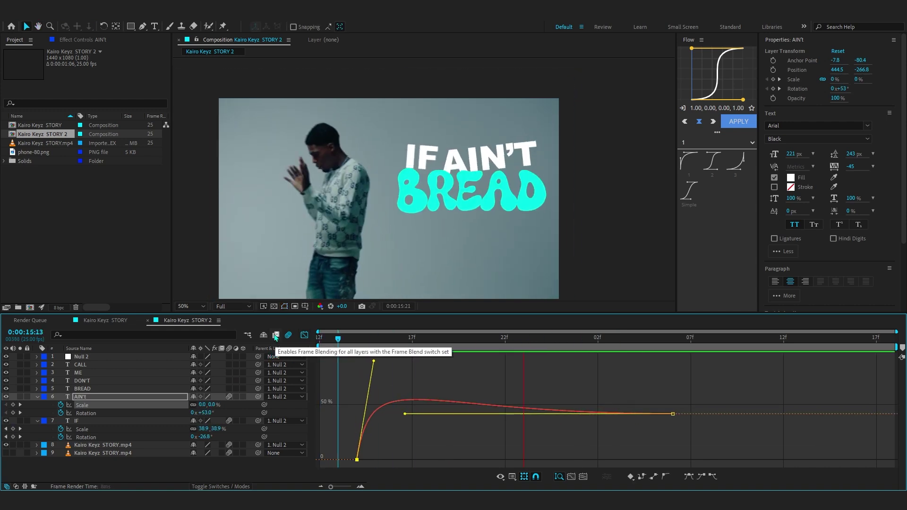
{"action": "left_click", "coordinate": [304, 335]}
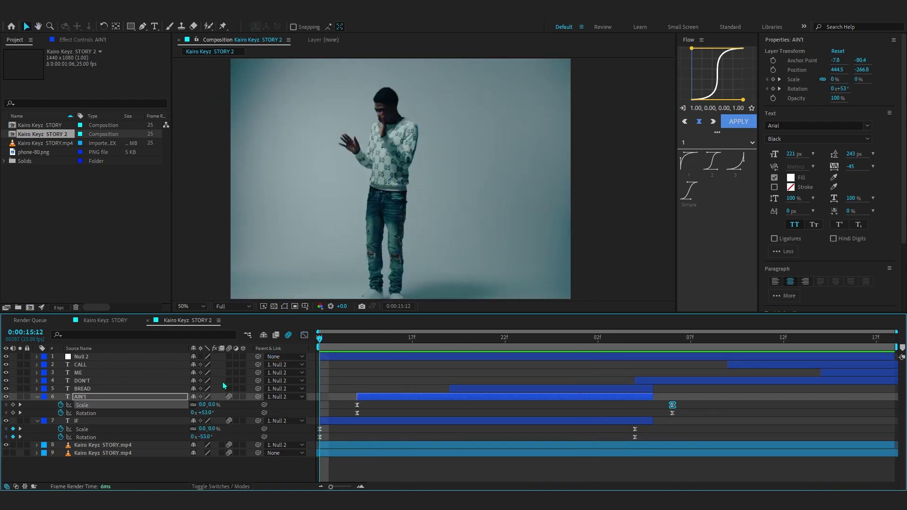
{"action": "key", "text": "space"}
Fade AIN'T in with opacity keyframes from 0% at 0:00:15:14 to 100% at 0:00:15:19.
{"action": "left_click", "coordinate": [450, 339]}
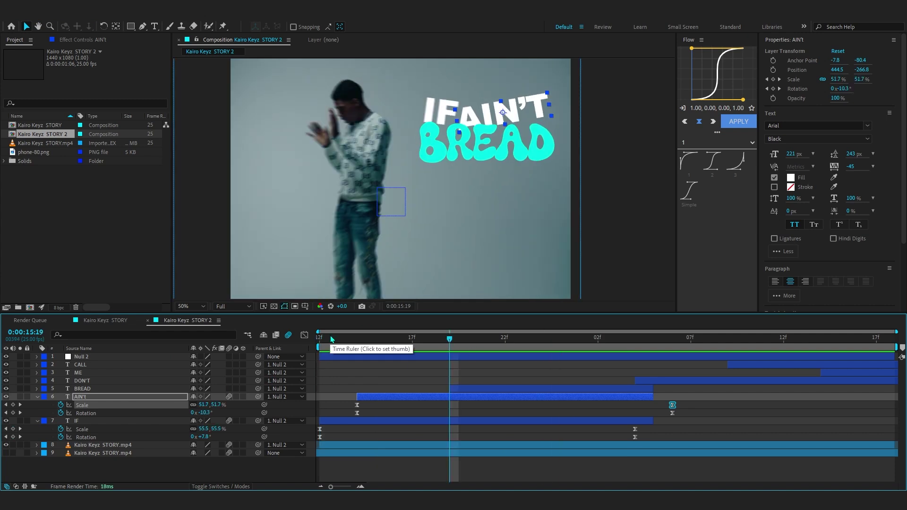
{"action": "left_click", "coordinate": [123, 396]}
{"action": "key", "text": "t"}
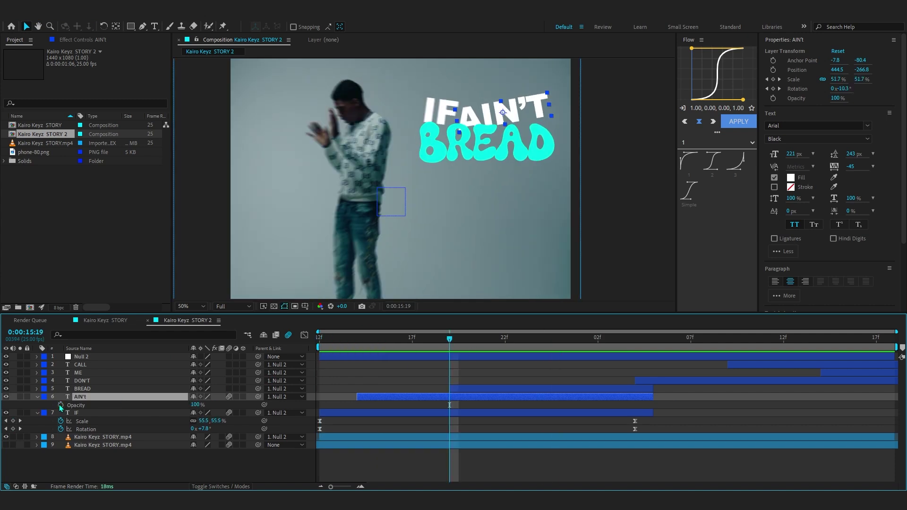
{"action": "left_click", "coordinate": [60, 405]}
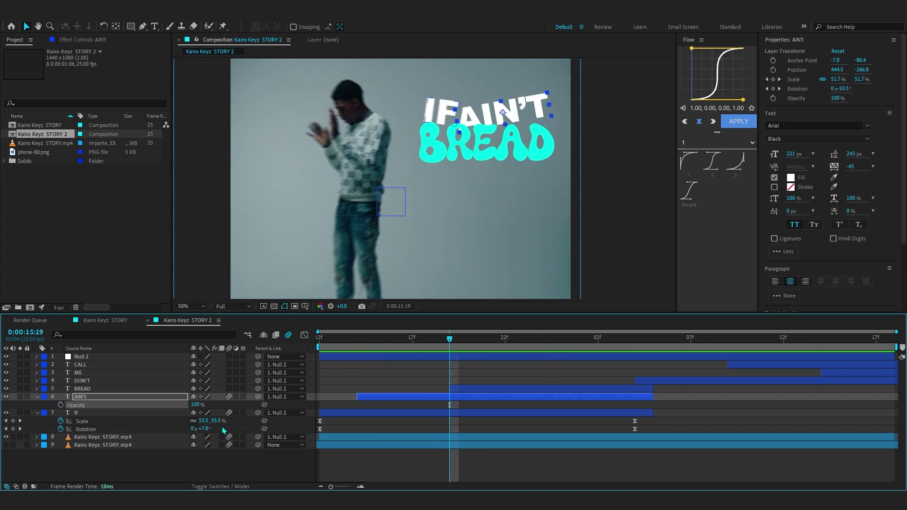
{"action": "key", "text": "u"}
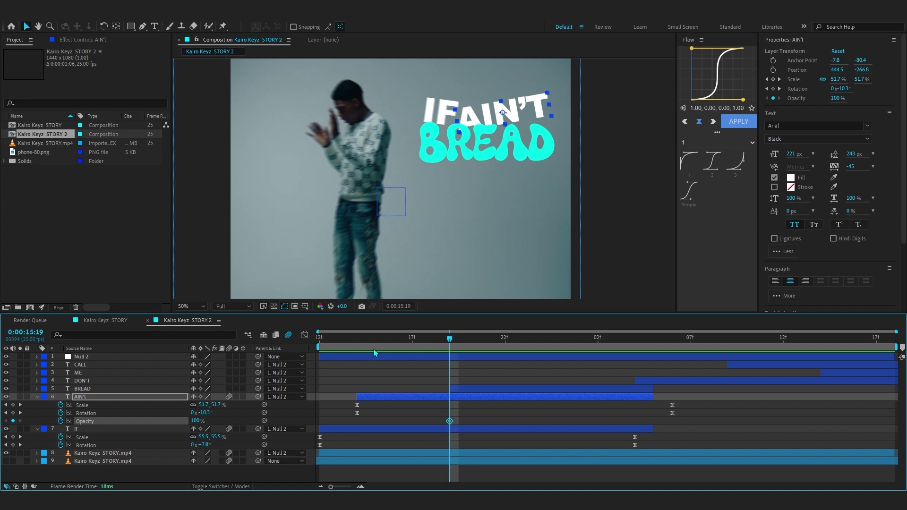
{"action": "key", "text": "j"}
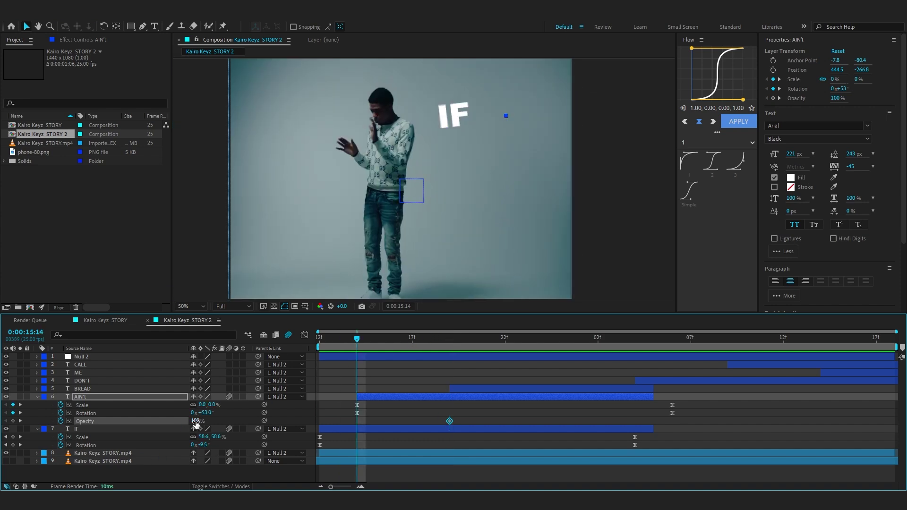
{"action": "left_click_drag", "start_coordinate": [196, 421], "coordinate": [141, 416]}
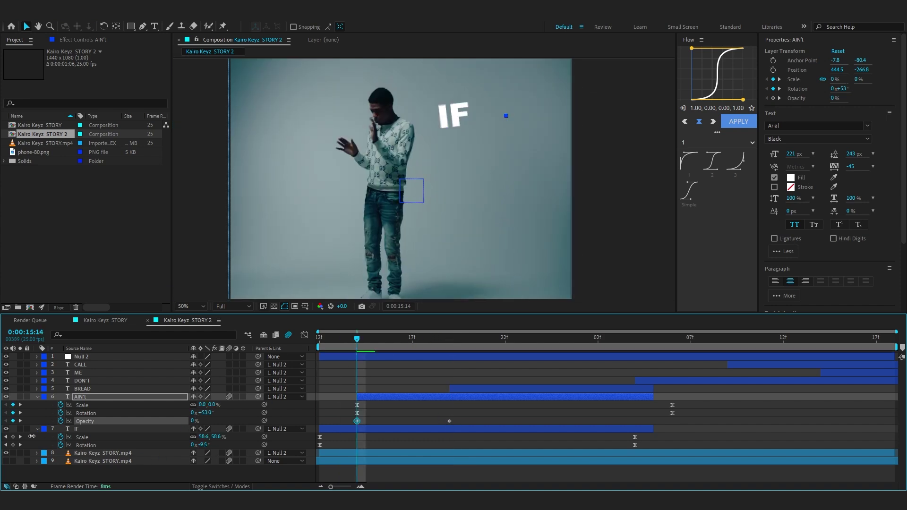
Copy AIN'T's opacity fade-in keyframes onto IF, starting at 0:00:15:12.
{"action": "left_click_drag", "start_coordinate": [358, 345], "coordinate": [541, 352]}
{"action": "left_click_drag", "start_coordinate": [485, 421], "coordinate": [309, 428]}
{"action": "left_click", "coordinate": [339, 429], "text": "shift"}
{"action": "left_click", "coordinate": [333, 364]}
{"action": "left_click", "coordinate": [328, 429]}
{"action": "left_click_drag", "start_coordinate": [338, 346], "coordinate": [467, 363]}
{"action": "key", "text": "ctrl+v"}
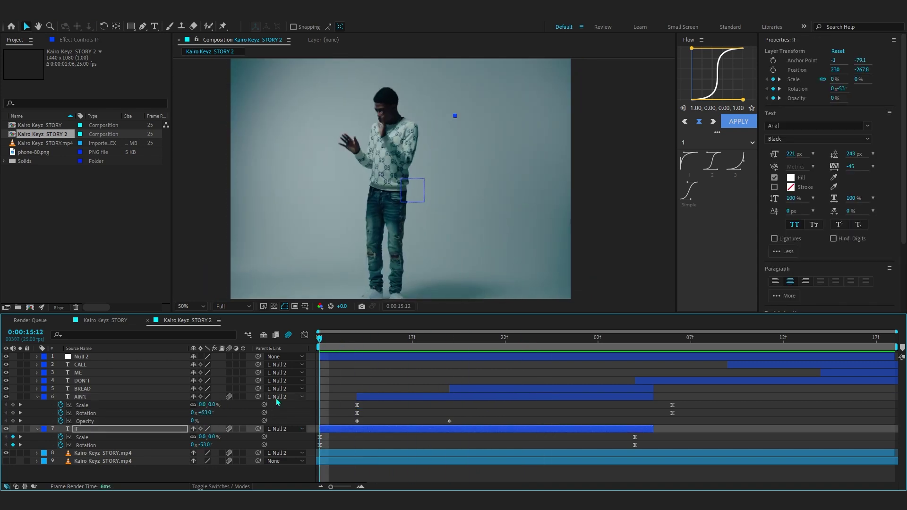
Animate BREAD's scale from 0% at 0:00:15:19 to its full size at 0:00:16:03.
{"action": "left_click", "coordinate": [487, 388]}
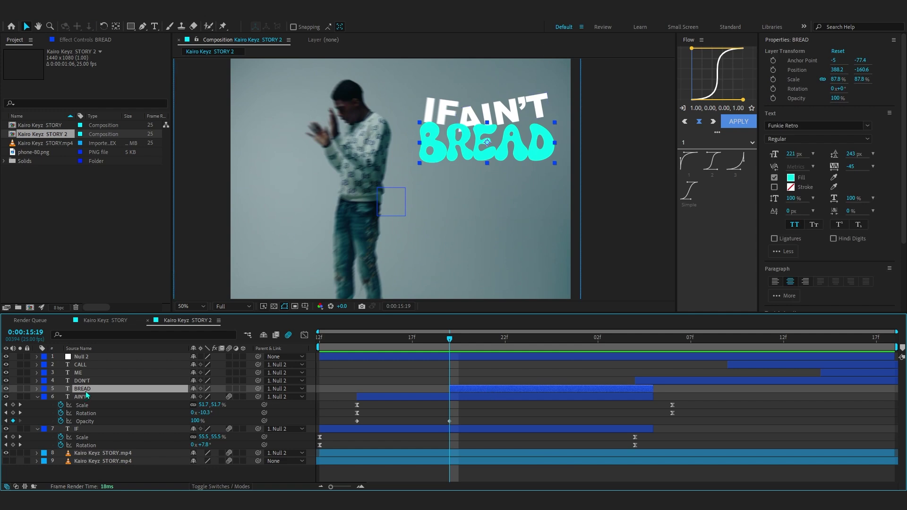
{"action": "key", "text": "alt+shift+s"}
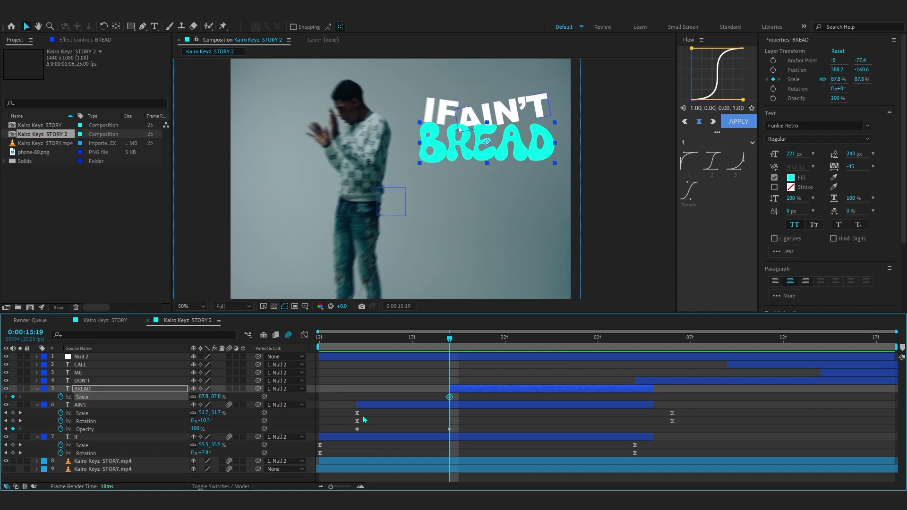
{"action": "left_click_drag", "start_coordinate": [450, 397], "coordinate": [616, 397]}
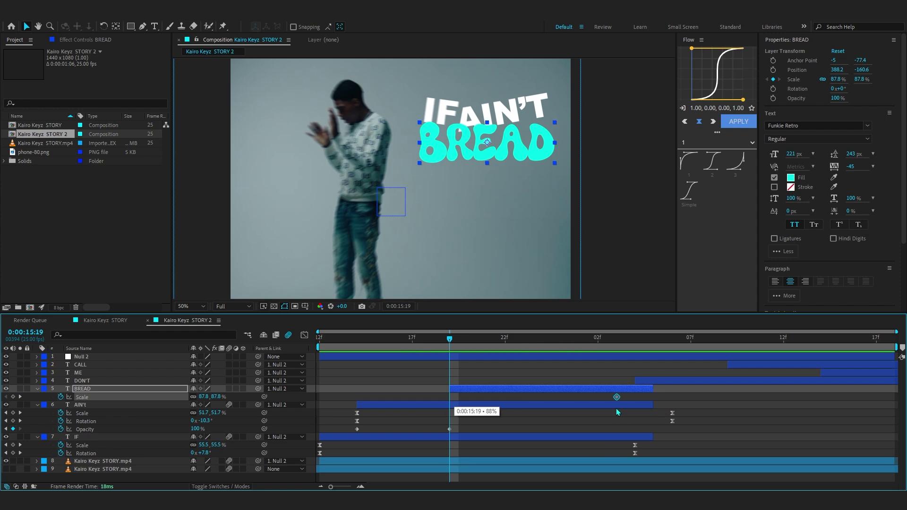
{"action": "left_click", "coordinate": [203, 396]}
{"action": "type", "text": "0"}
{"action": "left_click", "coordinate": [326, 393]}
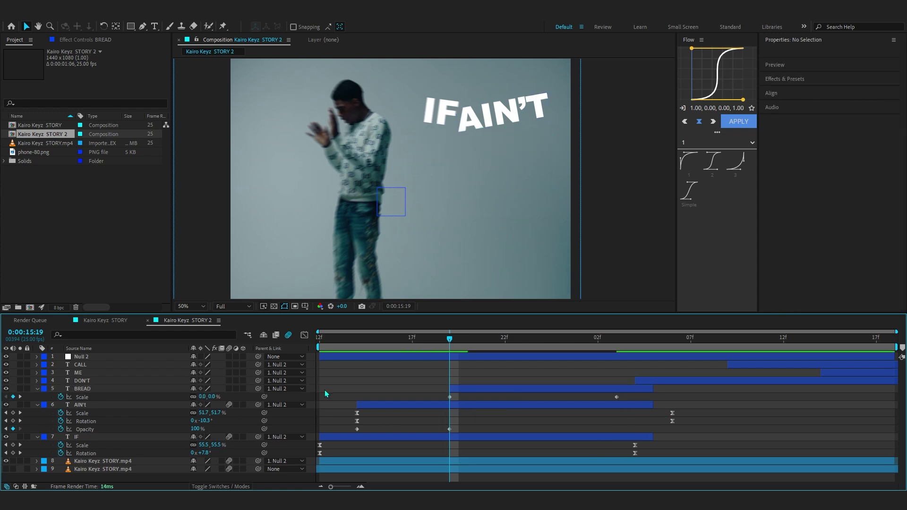
Ease both BREAD scale keyframes and shape their value graph to overshoot early and settle slowly, then preview.
{"action": "left_click_drag", "start_coordinate": [462, 399], "coordinate": [714, 404]}
{"action": "key", "text": "F9"}
{"action": "left_click", "coordinate": [305, 334]}
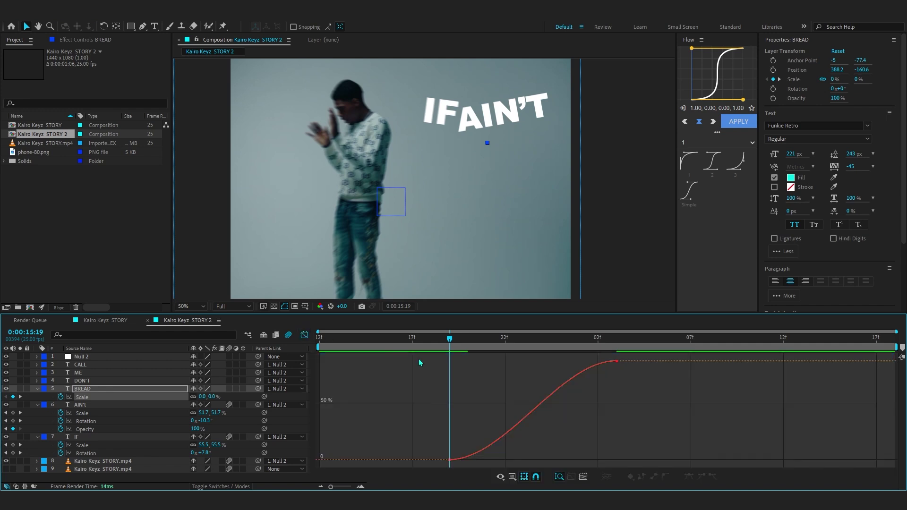
{"action": "left_click_drag", "start_coordinate": [505, 460], "coordinate": [496, 361]}
{"action": "left_click_drag", "start_coordinate": [560, 400], "coordinate": [506, 399]}
{"action": "key", "text": "space"}
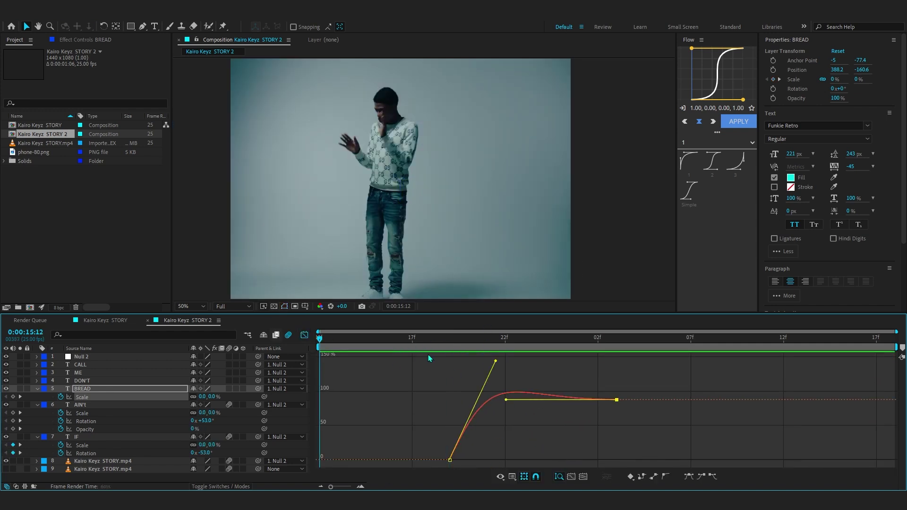
{"action": "key", "text": "space"}
Enable motion blur for Null 2, CALL, ME, DON'T and BREAD, and extend BREAD's ending scale keyframe to 0:00:16:04.
{"action": "left_click", "coordinate": [502, 339]}
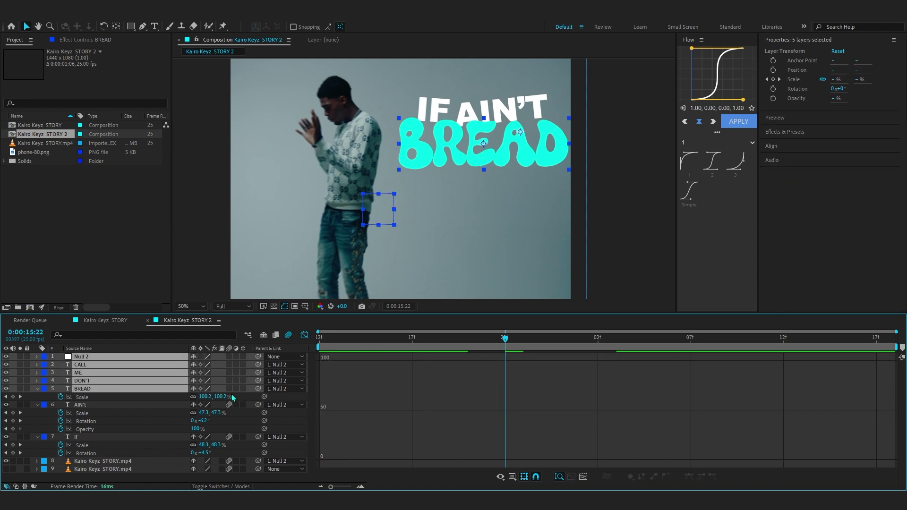
{"action": "left_click_drag", "start_coordinate": [232, 396], "coordinate": [228, 326]}
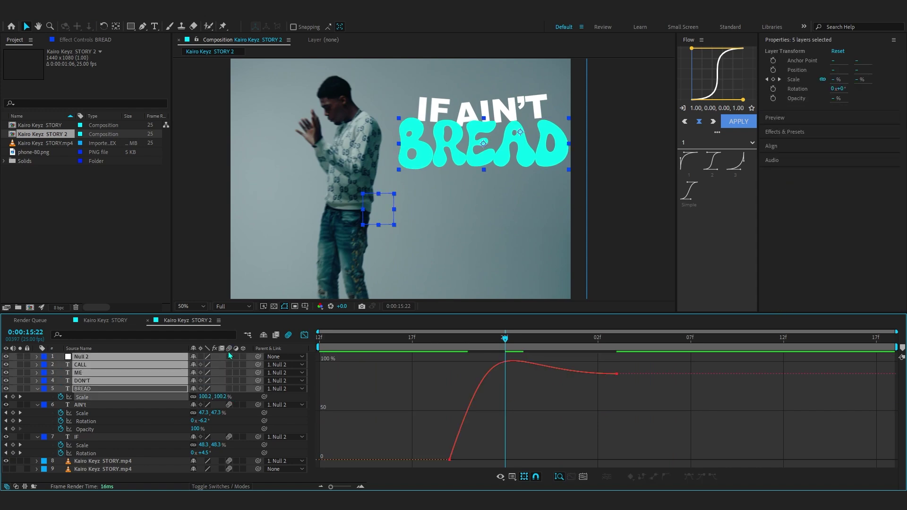
{"action": "left_click", "coordinate": [229, 357]}
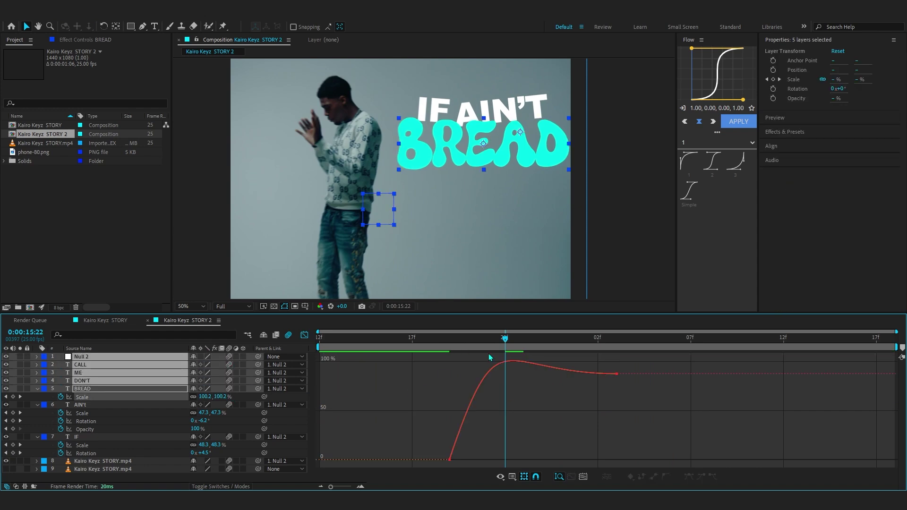
{"action": "left_click_drag", "start_coordinate": [484, 339], "coordinate": [209, 376]}
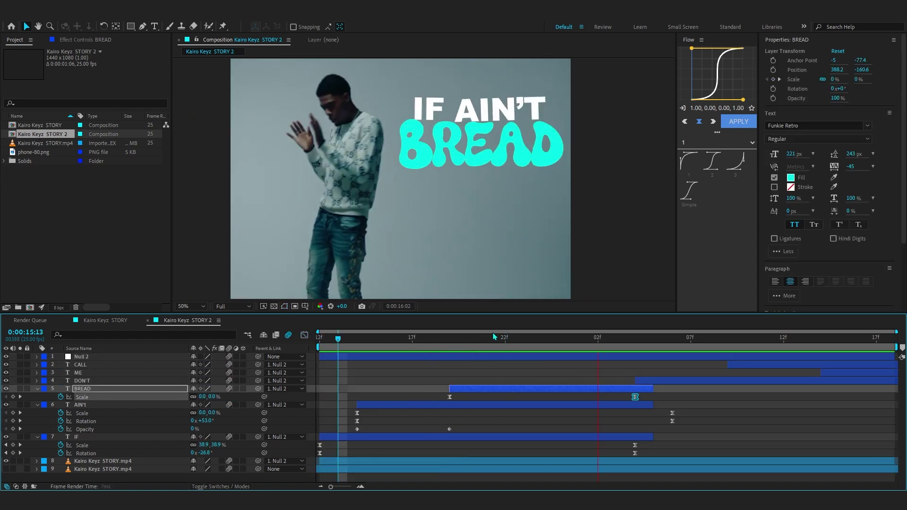
{"action": "key", "text": "space"}
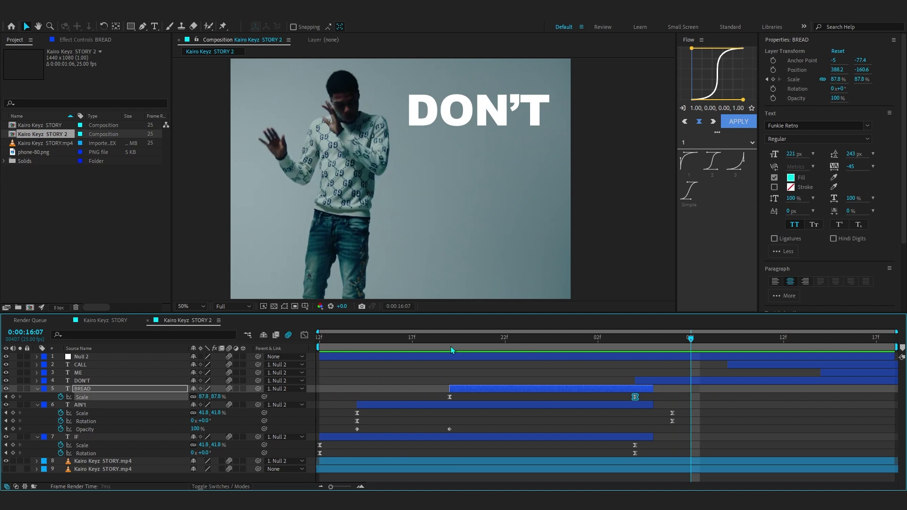
Fade BREAD in with opacity from 0% at 0:00:15:19 to 100% at 0:00:15:24, and preview it.
{"action": "left_click", "coordinate": [448, 341]}
{"action": "key", "text": "t"}
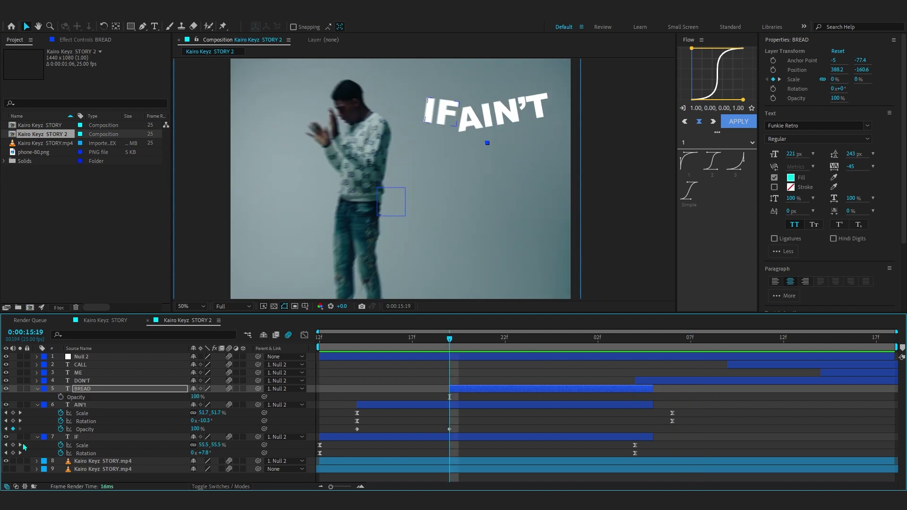
{"action": "left_click", "coordinate": [61, 397]}
{"action": "left_click_drag", "start_coordinate": [191, 394], "coordinate": [179, 394]}
{"action": "key", "text": "space"}
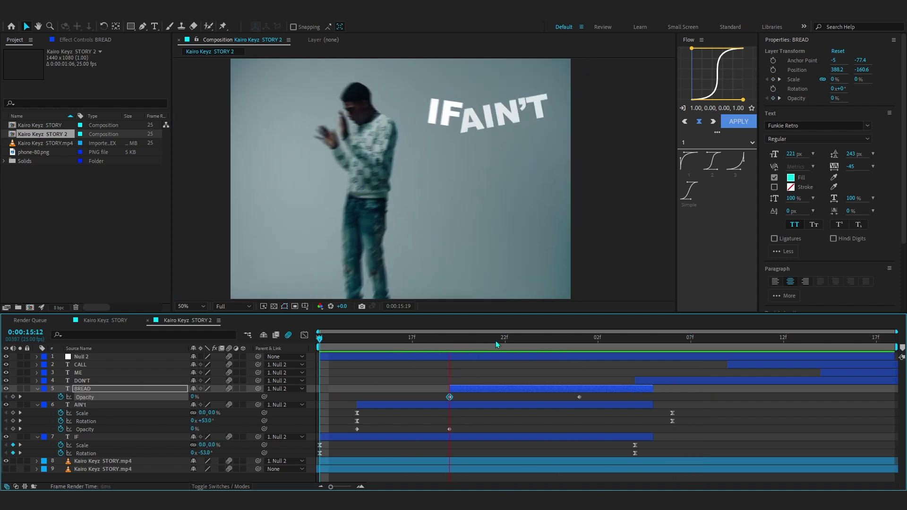
{"action": "key", "text": "space"}
{"action": "left_click_drag", "start_coordinate": [579, 397], "coordinate": [541, 397]}
{"action": "key", "text": "space"}
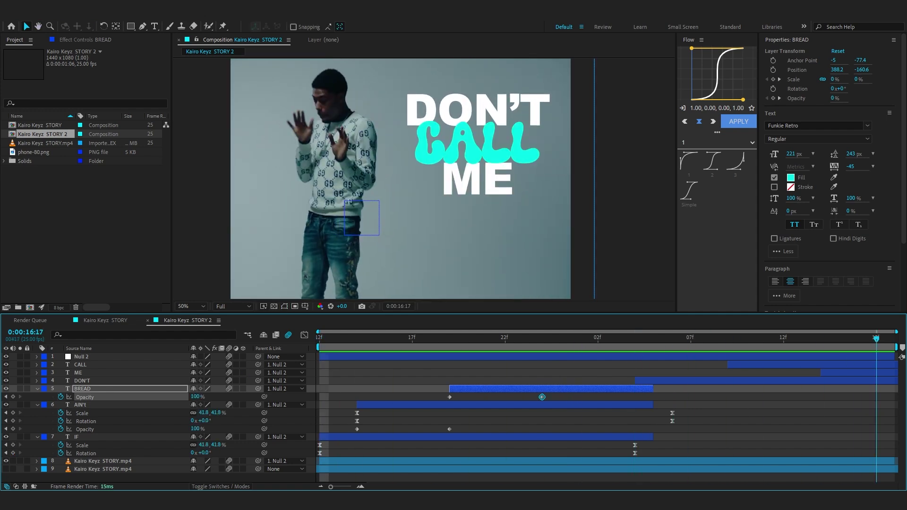
Reveal the keyframes of IF, AIN'T and BREAD, then fade IF's opacity from 100% at 0:00:15:24 to 0% at 0:00:16:05.
{"action": "left_click_drag", "start_coordinate": [659, 382], "coordinate": [594, 392]}
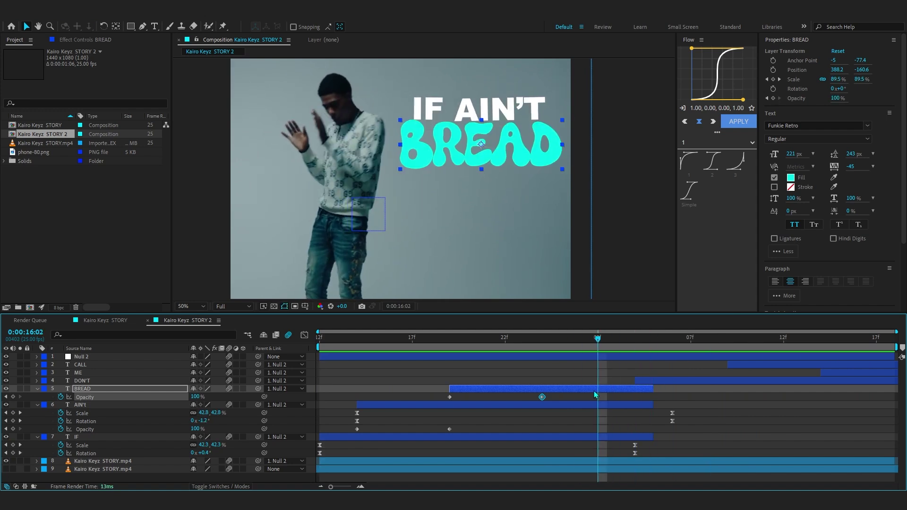
{"action": "left_click", "coordinate": [613, 438], "text": "shift"}
{"action": "key", "text": "u"}
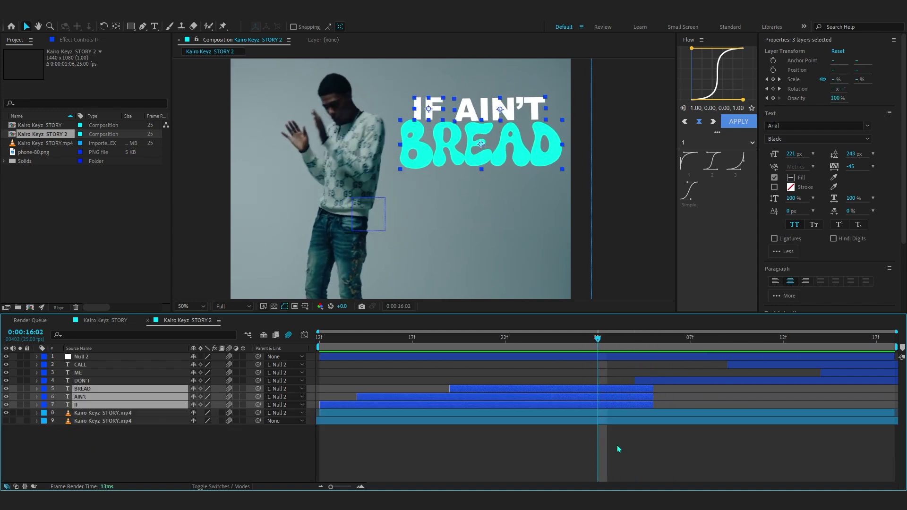
{"action": "key", "text": "u"}
{"action": "left_click", "coordinate": [678, 429]}
{"action": "left_click", "coordinate": [94, 445]}
{"action": "left_click_drag", "start_coordinate": [598, 339], "coordinate": [652, 353]}
{"action": "left_click", "coordinate": [13, 469]}
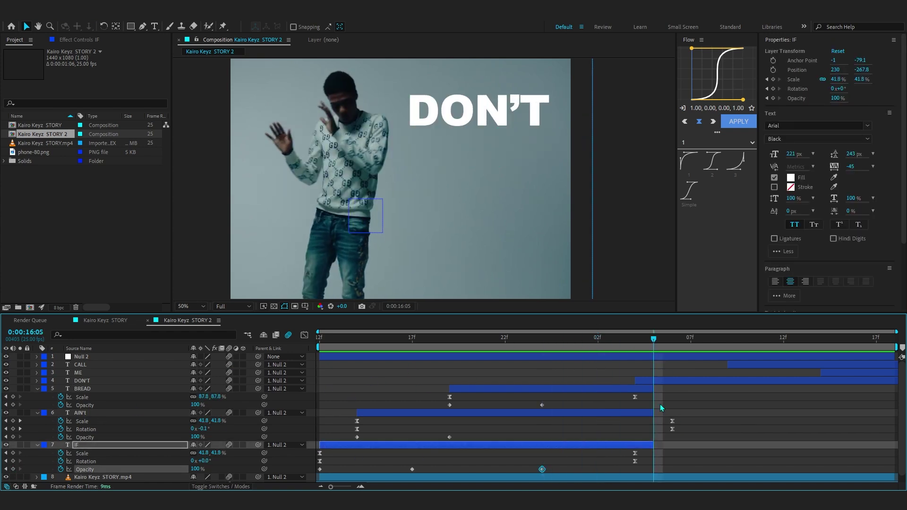
{"action": "left_click_drag", "start_coordinate": [196, 469], "coordinate": [142, 469]}
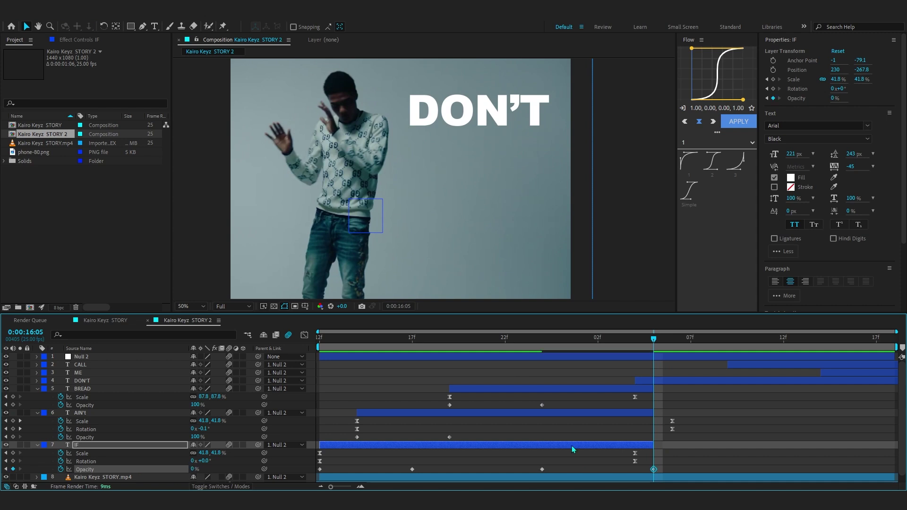
Extend the end of the AIN'T layer to about 0:00:16:07 and the end of the BREAD layer to about 0:00:16:09.
{"action": "left_click", "coordinate": [664, 443]}
{"action": "left_click", "coordinate": [654, 412]}
{"action": "left_click", "coordinate": [613, 429]}
{"action": "left_click", "coordinate": [651, 413]}
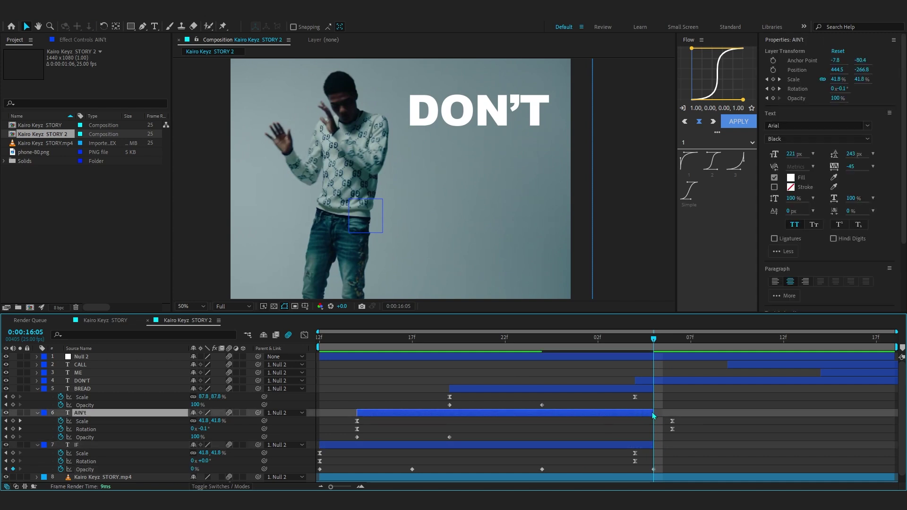
{"action": "left_click_drag", "start_coordinate": [658, 413], "coordinate": [689, 412]}
{"action": "left_click", "coordinate": [652, 389]}
{"action": "left_click", "coordinate": [616, 397]}
{"action": "left_click", "coordinate": [652, 388]}
{"action": "left_click_drag", "start_coordinate": [652, 388], "coordinate": [725, 388]}
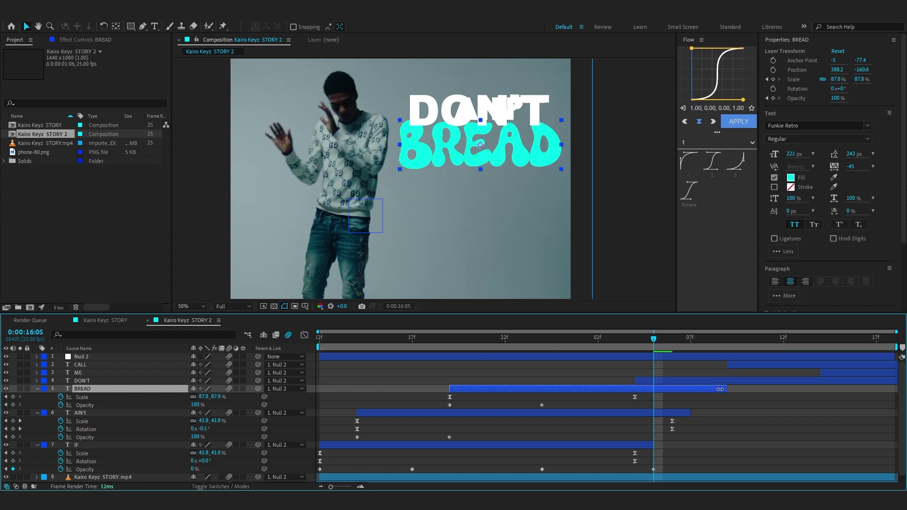
{"action": "left_click", "coordinate": [701, 406]}
{"action": "left_click", "coordinate": [712, 383]}
{"action": "left_click", "coordinate": [712, 388]}
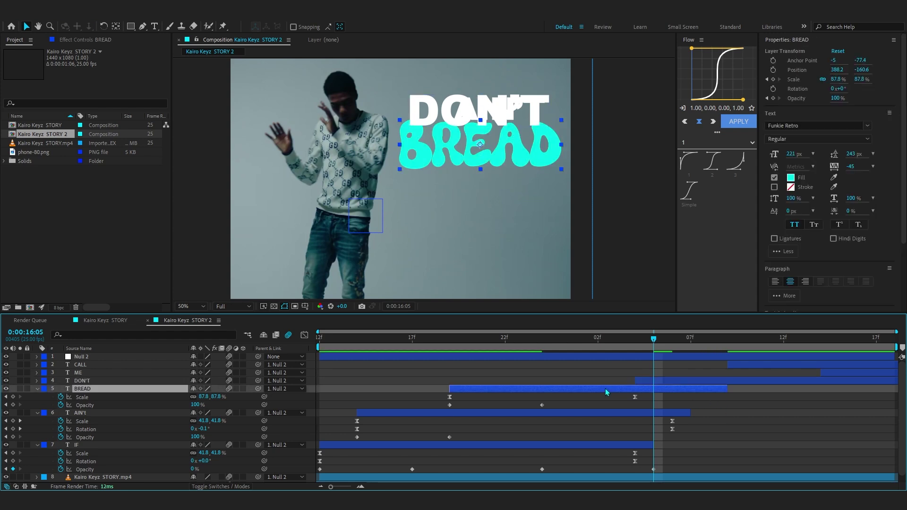
Move the starting keyframe of IF's opacity fade-out to 0:00:16:00.
{"action": "left_click_drag", "start_coordinate": [666, 467], "coordinate": [562, 470]}
{"action": "left_click", "coordinate": [615, 471]}
{"action": "left_click", "coordinate": [542, 469]}
{"action": "left_click", "coordinate": [562, 339]}
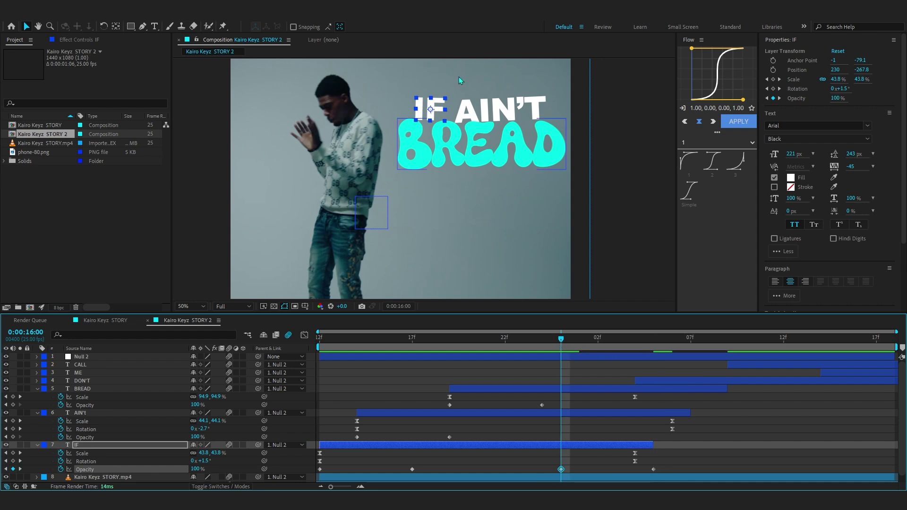
Add Fast Box Blur to IF and animate its blur radius from 0 at 0:00:16:00 to 5 at 0:00:16:04.
{"action": "key", "text": "ctrl+space"}
{"action": "type", "text": "fast"}
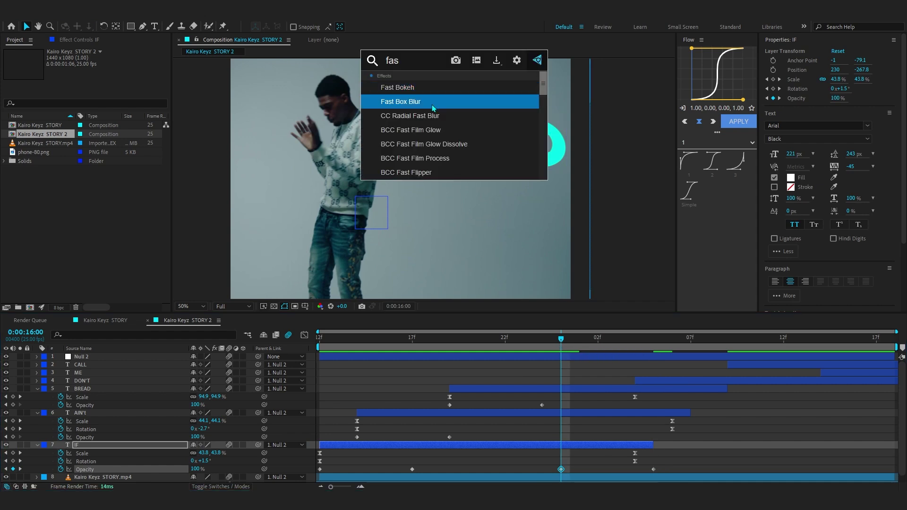
{"action": "left_click", "coordinate": [431, 97]}
{"action": "key", "text": "u"}
{"action": "scroll", "coordinate": [582, 449], "scroll_direction": "down", "scroll_amount": 2}
{"action": "left_click", "coordinate": [604, 341]}
{"action": "left_click_drag", "start_coordinate": [609, 347], "coordinate": [642, 355]}
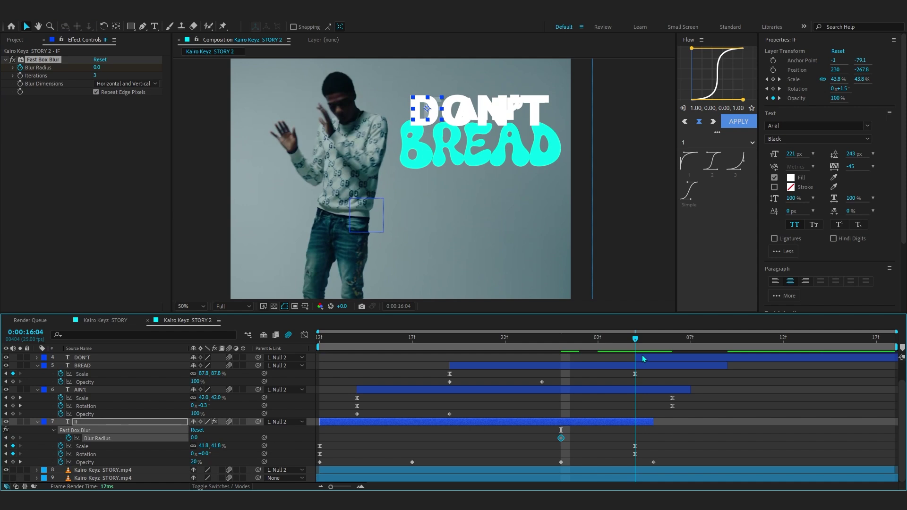
{"action": "left_click", "coordinate": [196, 437]}
{"action": "type", "text": "4"}
{"action": "key", "text": "Return"}
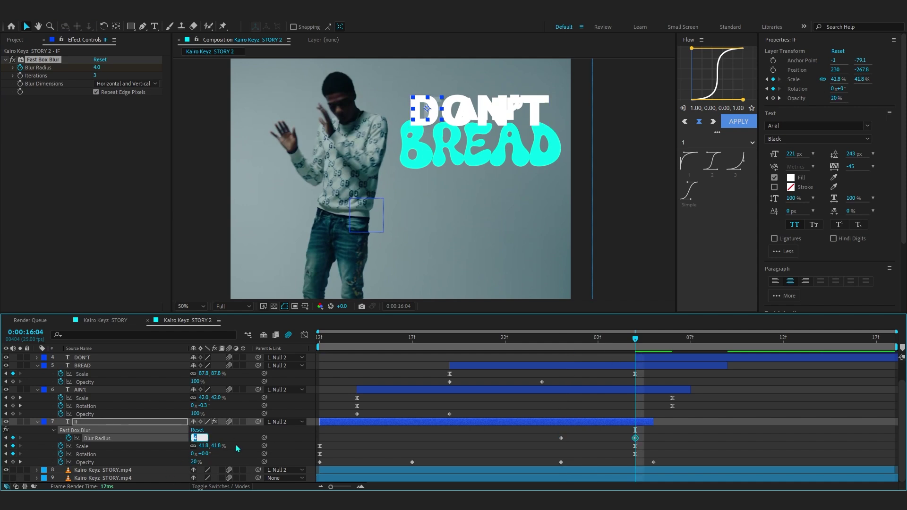
Copy IF's blur and fade-out opacity keyframes to AIN'T, starting them at 0:00:16:02.
{"action": "left_click_drag", "start_coordinate": [635, 339], "coordinate": [580, 460]}
{"action": "left_click_drag", "start_coordinate": [662, 442], "coordinate": [517, 433]}
{"action": "left_click_drag", "start_coordinate": [666, 435], "coordinate": [533, 439]}
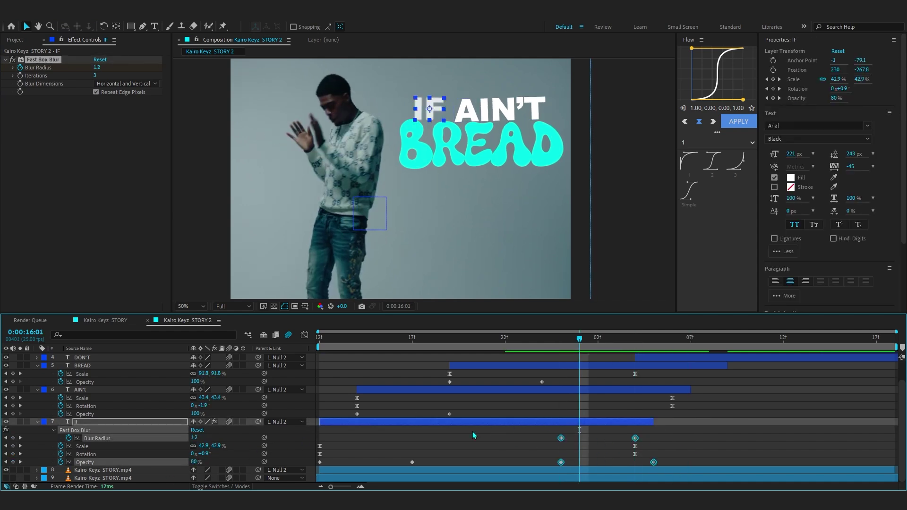
{"action": "key", "text": "ctrl+c"}
{"action": "left_click", "coordinate": [551, 389]}
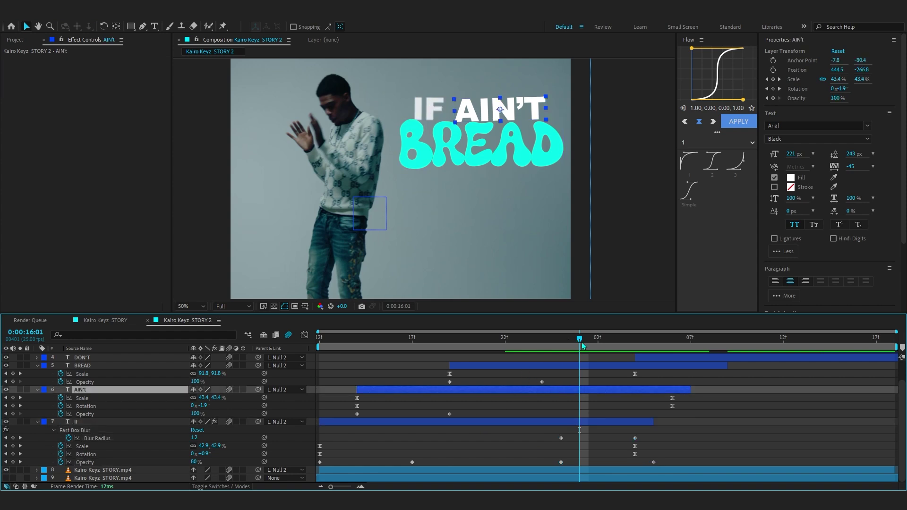
{"action": "key", "text": "ctrl+v"}
{"action": "key", "text": "u"}
{"action": "left_click_drag", "start_coordinate": [580, 407], "coordinate": [599, 407]}
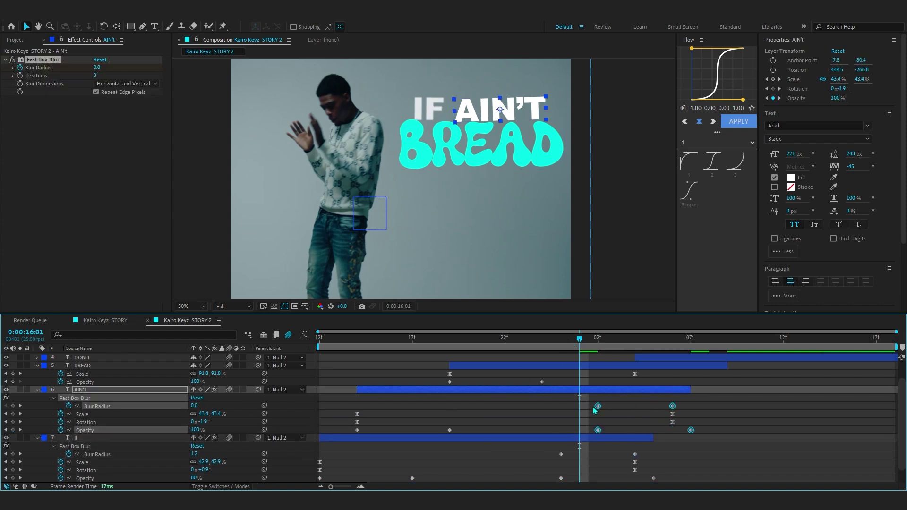
Preview the blurred fade-outs of IF and AIN'T from the start of the composition.
{"action": "left_click_drag", "start_coordinate": [581, 340], "coordinate": [333, 408]}
{"action": "key", "text": "space"}
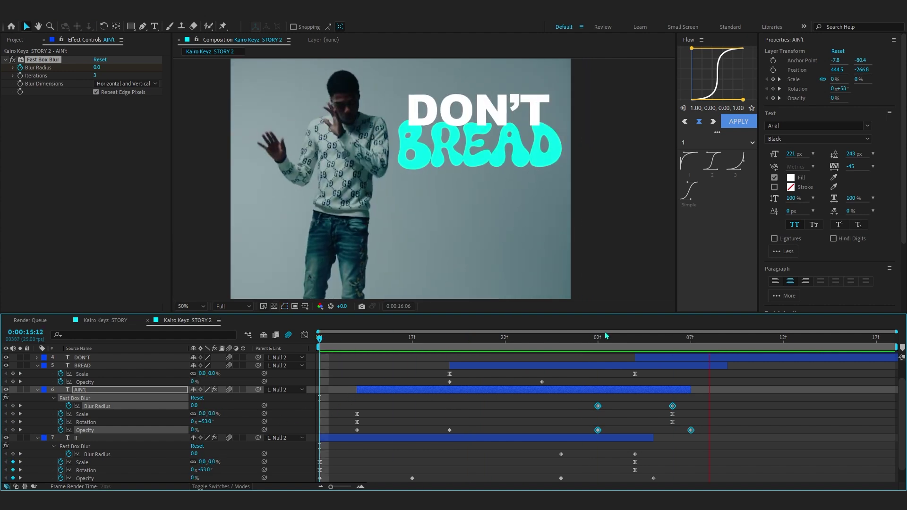
{"action": "key", "text": "space"}
{"action": "left_click", "coordinate": [560, 338]}
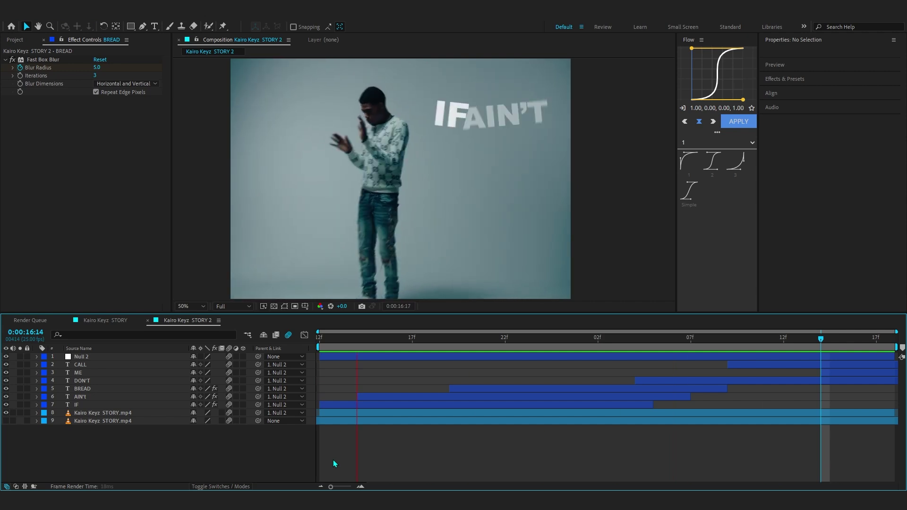
Select the CALL layer and go to its first frame at 0:00:16:09.
{"action": "left_click_drag", "start_coordinate": [672, 339], "coordinate": [871, 369]}
{"action": "left_click", "coordinate": [856, 366]}
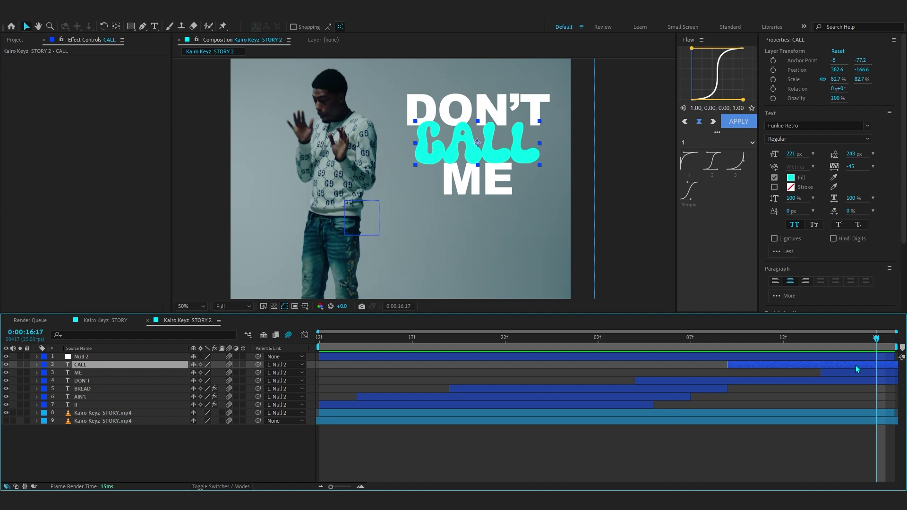
{"action": "left_click_drag", "start_coordinate": [876, 339], "coordinate": [727, 364]}
{"action": "left_click", "coordinate": [680, 366]}
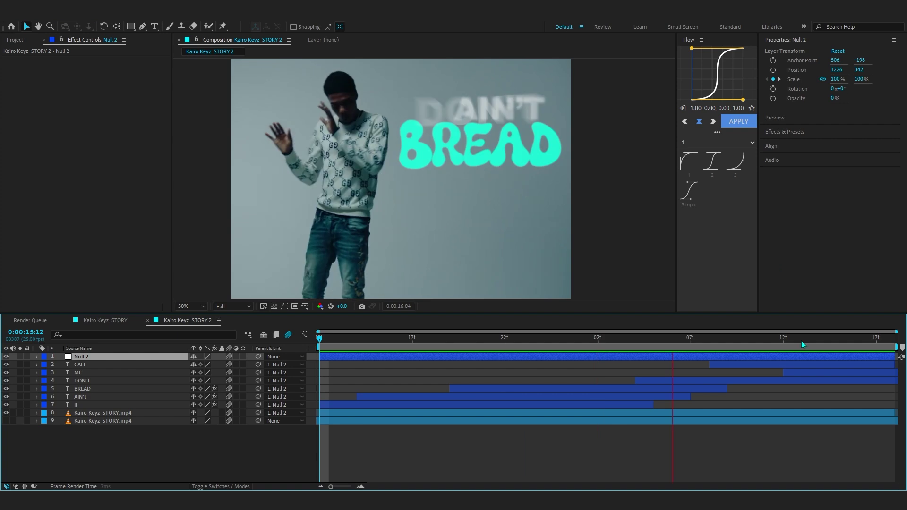
Apply the Deep Glow effect to the BREAD layer with the playhead at 0:00:16:02.
{"action": "left_click", "coordinate": [469, 388]}
{"action": "left_click_drag", "start_coordinate": [505, 355], "coordinate": [597, 342]}
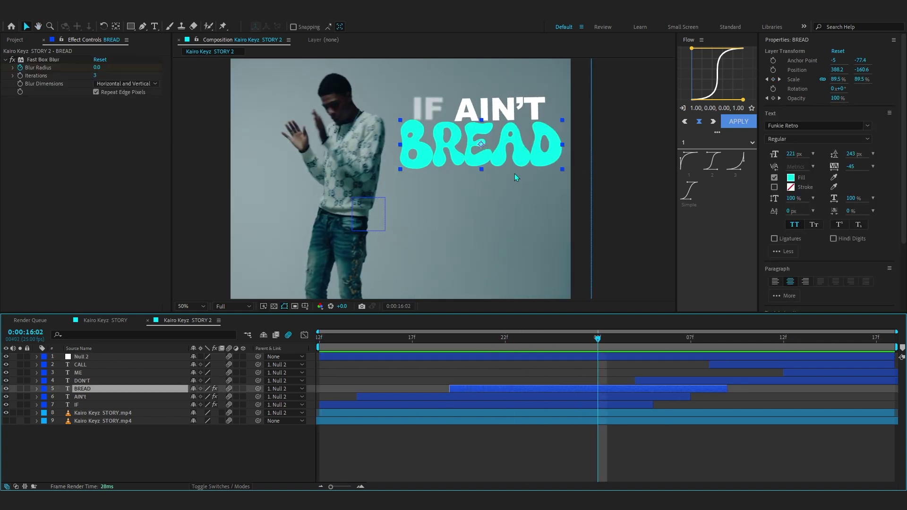
{"action": "mouse_move", "coordinate": [519, 156]}
{"action": "left_mouse_down"}
{"action": "mouse_move", "coordinate": [477, 192]}
{"action": "mouse_move", "coordinate": [549, 167]}
{"action": "mouse_move", "coordinate": [533, 156]}
{"action": "left_mouse_up"}
{"action": "mouse_move", "coordinate": [445, 151]}
{"action": "left_mouse_down"}
{"action": "mouse_move", "coordinate": [468, 155]}
{"action": "mouse_move", "coordinate": [456, 146]}
{"action": "left_mouse_up"}
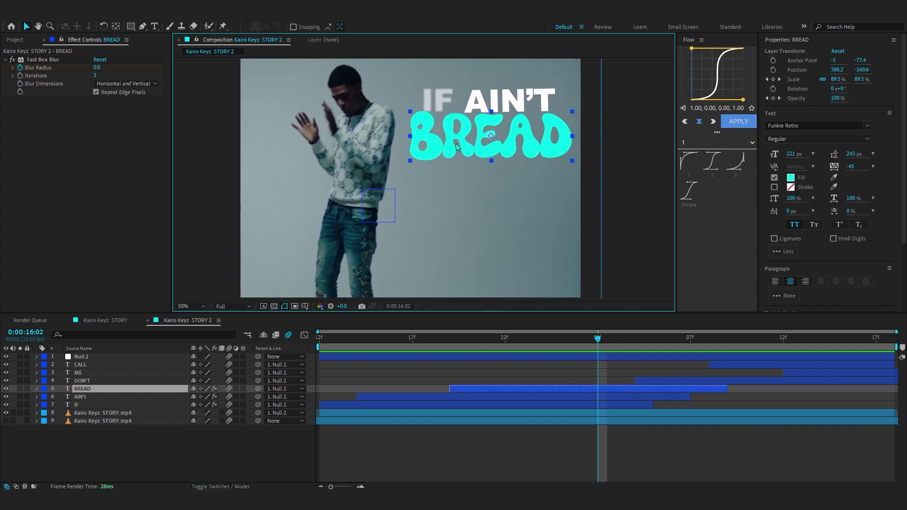
{"action": "key", "text": "ctrl+space"}
{"action": "type", "text": "deep"}
{"action": "left_click", "coordinate": [536, 147]}
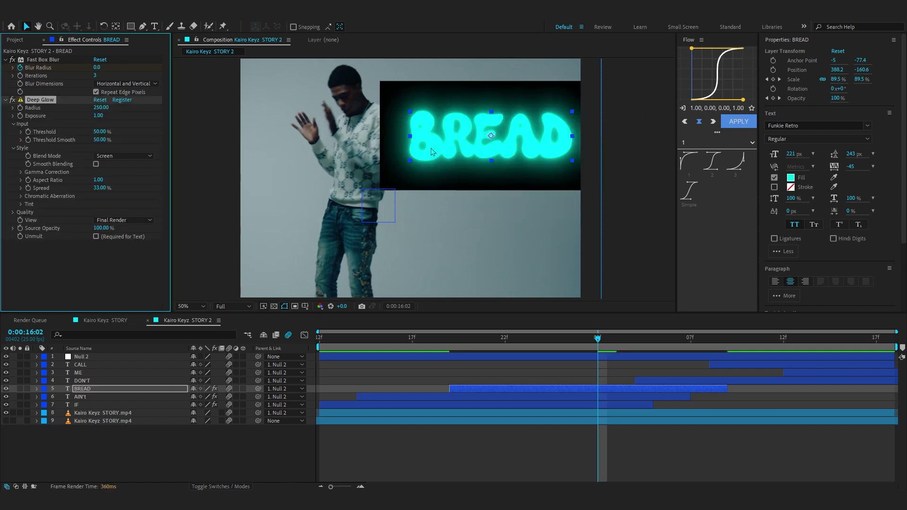
Set BREAD's Deep Glow to radius 405 and exposure 0.42 with Unmult enabled, and preview it.
{"action": "left_click_drag", "start_coordinate": [84, 116], "coordinate": [113, 110]}
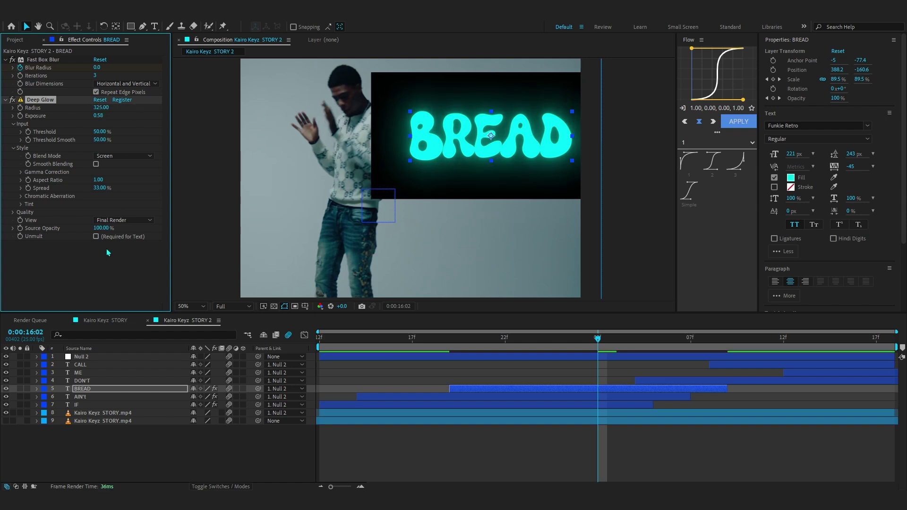
{"action": "left_click_drag", "start_coordinate": [581, 343], "coordinate": [596, 362]}
{"action": "left_click", "coordinate": [97, 116]}
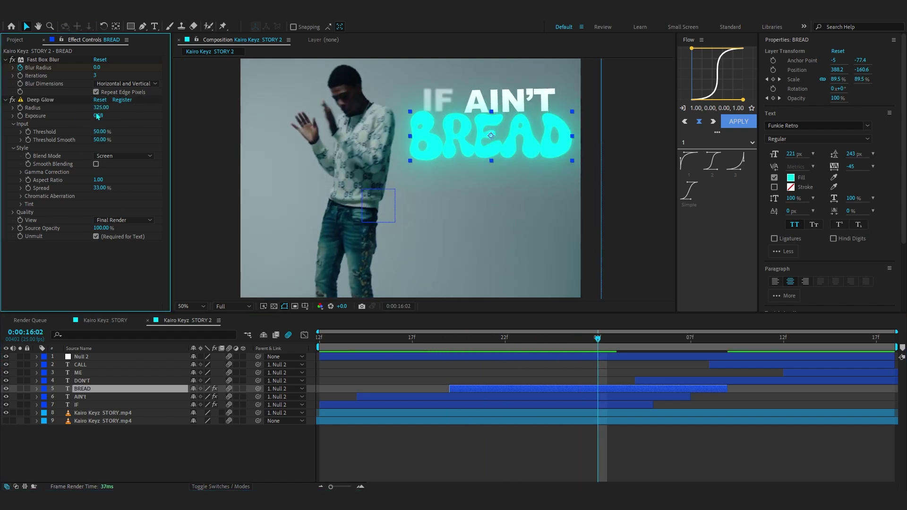
{"action": "mouse_move", "coordinate": [100, 109]}
{"action": "left_mouse_down"}
{"action": "mouse_move", "coordinate": [137, 109]}
{"action": "mouse_move", "coordinate": [104, 117]}
{"action": "left_mouse_up"}
{"action": "left_click_drag", "start_coordinate": [99, 118], "coordinate": [99, 118]}
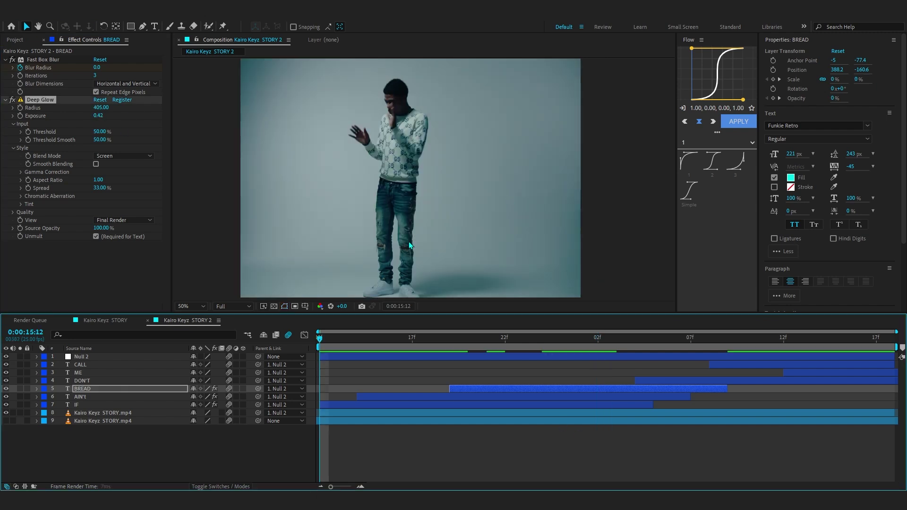
{"action": "key", "text": "space"}
Add a Drop Shadow to BREAD with a distance of 8 and preview the result.
{"action": "key", "text": "ctrl+space"}
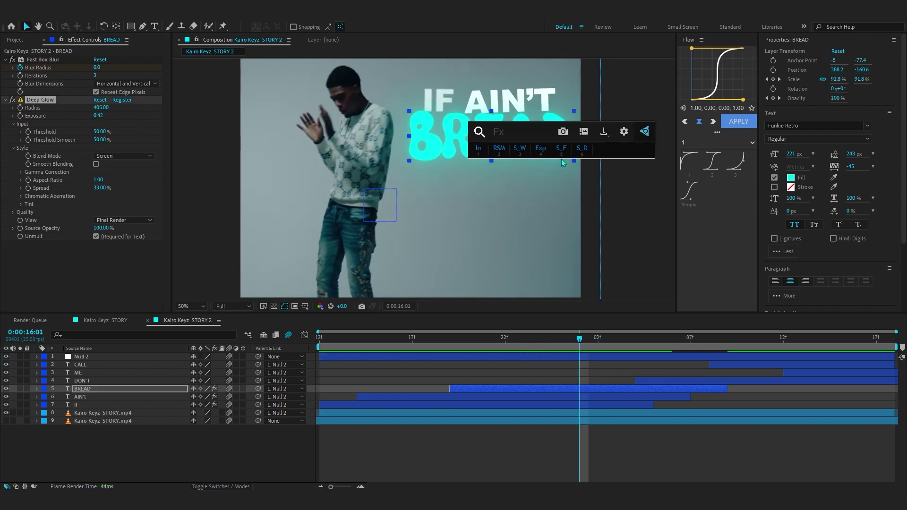
{"action": "type", "text": "drop"}
{"action": "key", "text": "Return"}
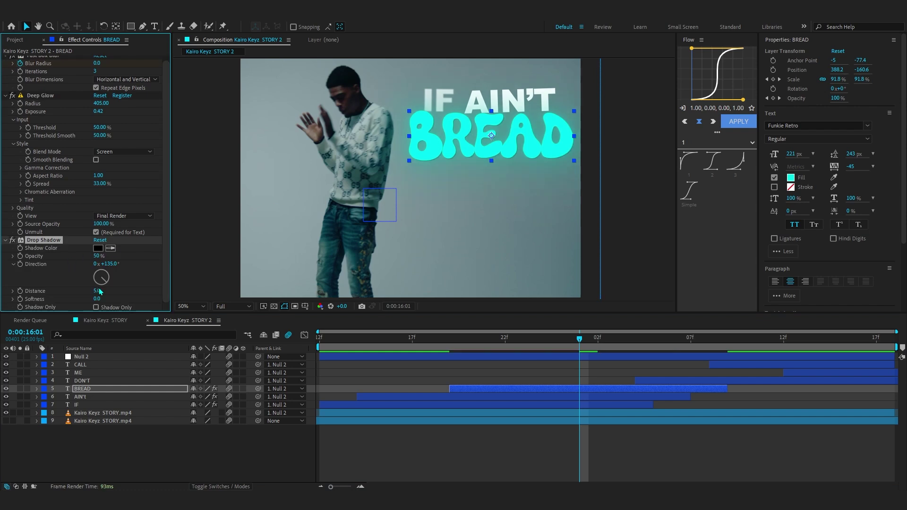
{"action": "left_click_drag", "start_coordinate": [97, 290], "coordinate": [98, 290]}
{"action": "left_click_drag", "start_coordinate": [577, 346], "coordinate": [492, 409]}
{"action": "key", "text": "space"}
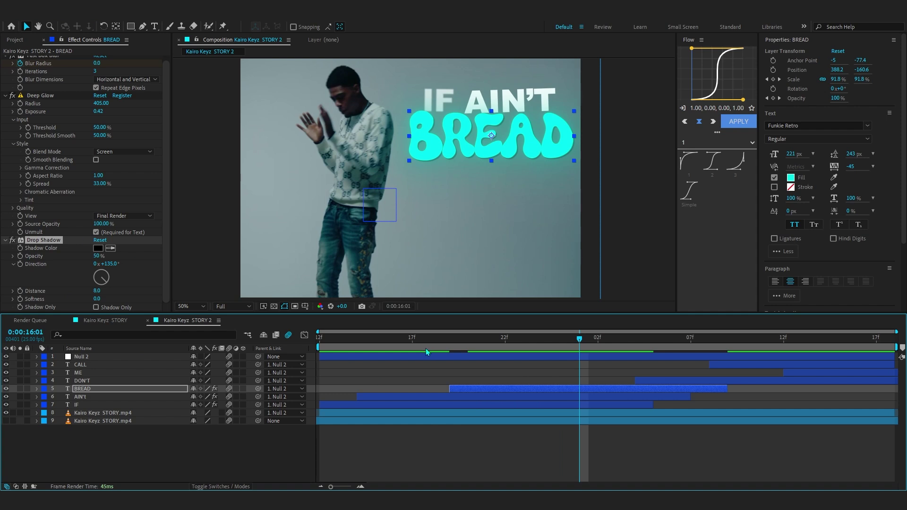
Give AIN'T a Drop Shadow with 24% opacity and distance 9, and copy it to IF.
{"action": "key", "text": "space"}
{"action": "left_click", "coordinate": [422, 397]}
{"action": "left_click_drag", "start_coordinate": [429, 350], "coordinate": [474, 349]}
{"action": "left_click_drag", "start_coordinate": [95, 116], "coordinate": [72, 117]}
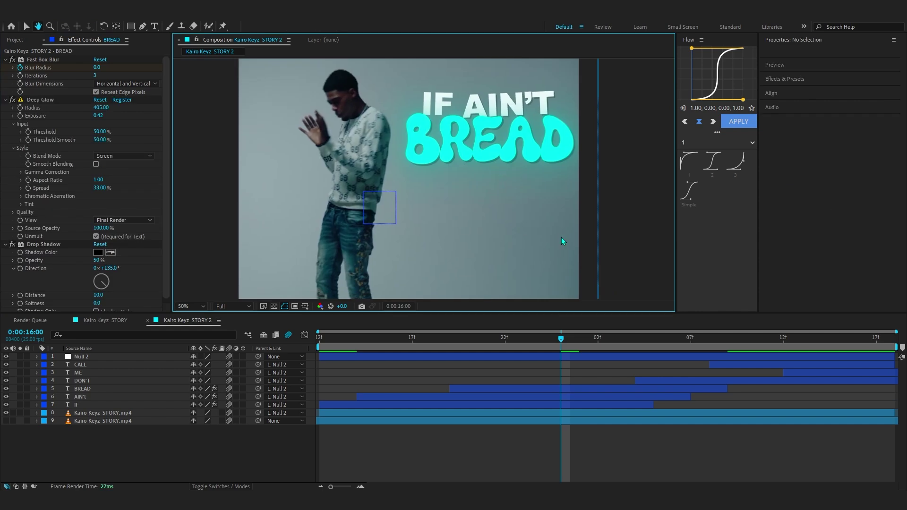
{"action": "left_click", "coordinate": [557, 396]}
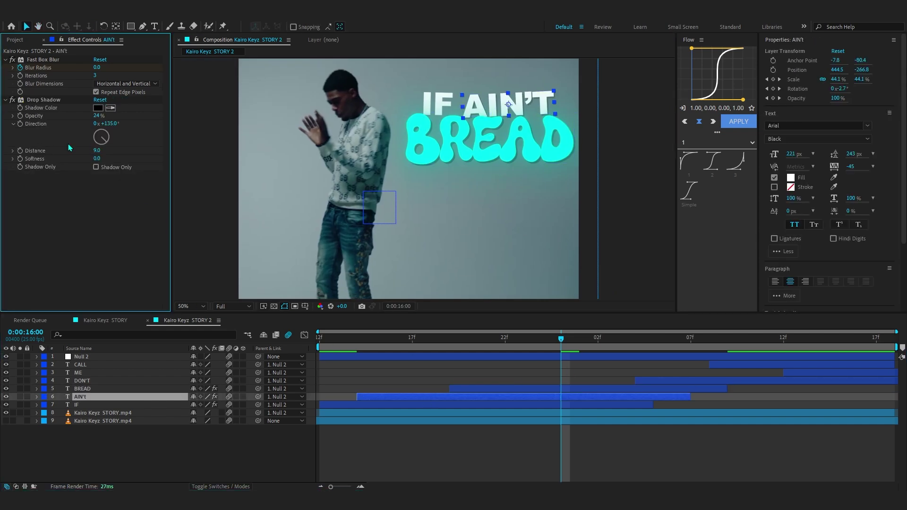
{"action": "left_click", "coordinate": [35, 101]}
{"action": "left_click", "coordinate": [446, 404]}
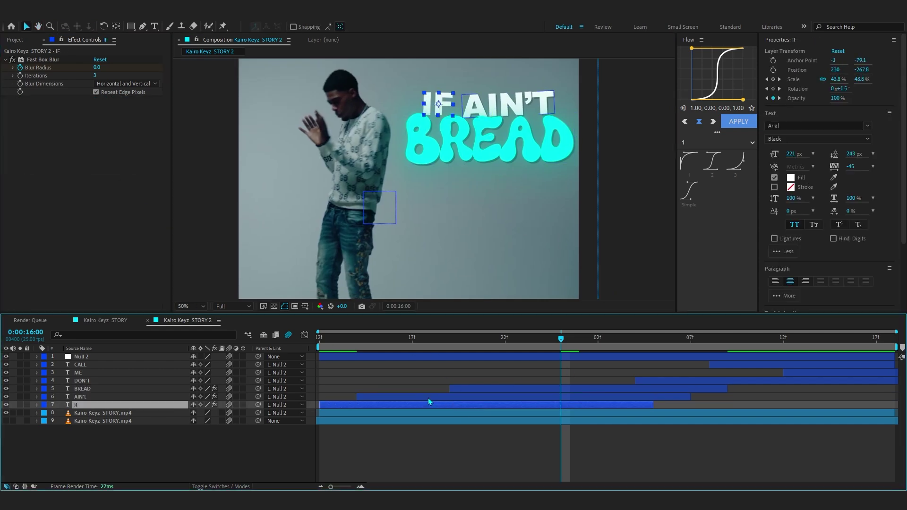
Copy the Deep Glow and Drop Shadow effects from BREAD and go to 0:00:16:11.
{"action": "left_click", "coordinate": [531, 388]}
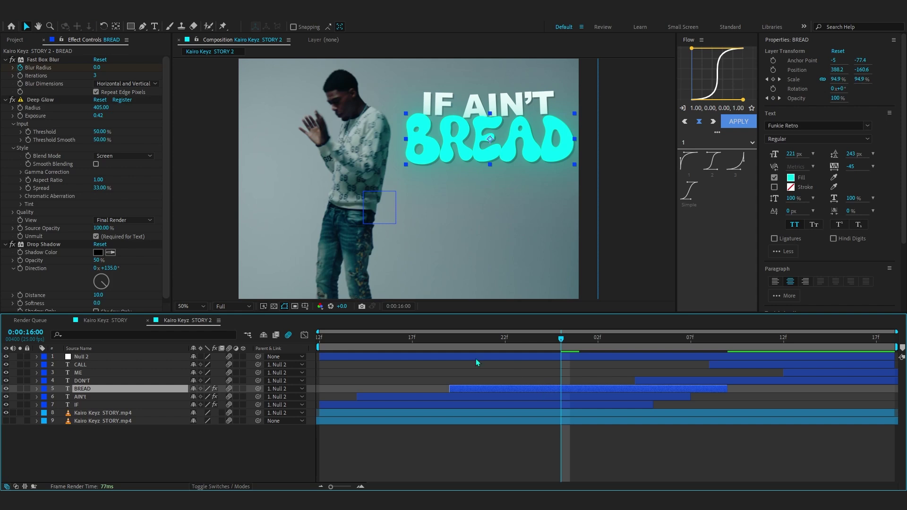
{"action": "left_click", "coordinate": [6, 100]}
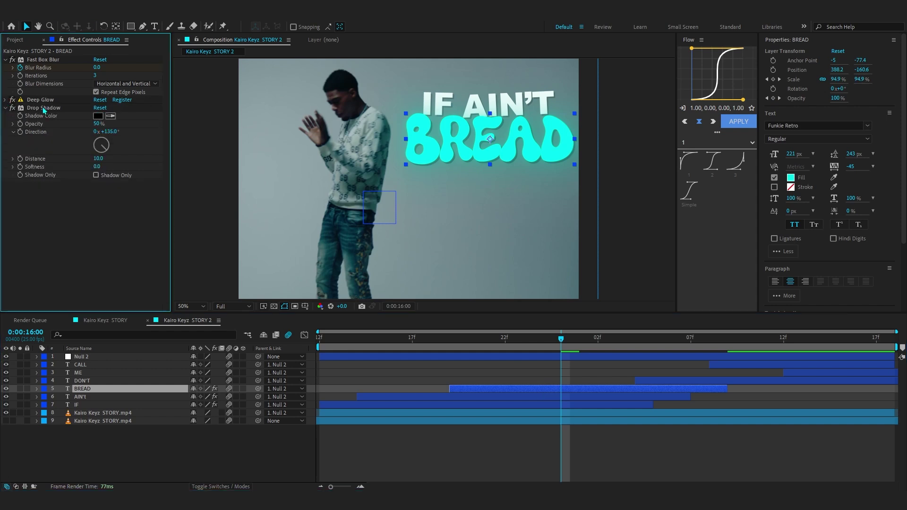
{"action": "left_click", "coordinate": [43, 109]}
{"action": "left_click", "coordinate": [37, 100], "text": "shift"}
{"action": "left_click_drag", "start_coordinate": [698, 341], "coordinate": [759, 395]}
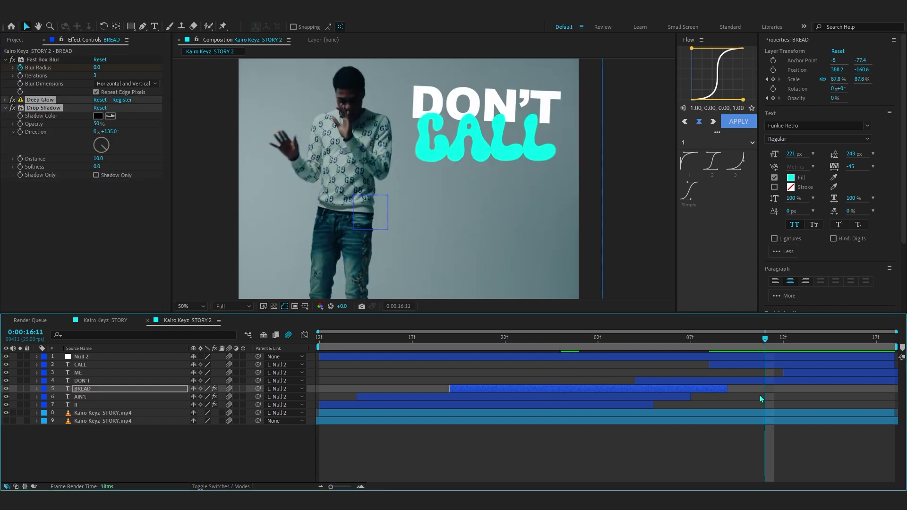
{"action": "left_click", "coordinate": [742, 380]}
{"action": "key", "text": "ctrl+v"}
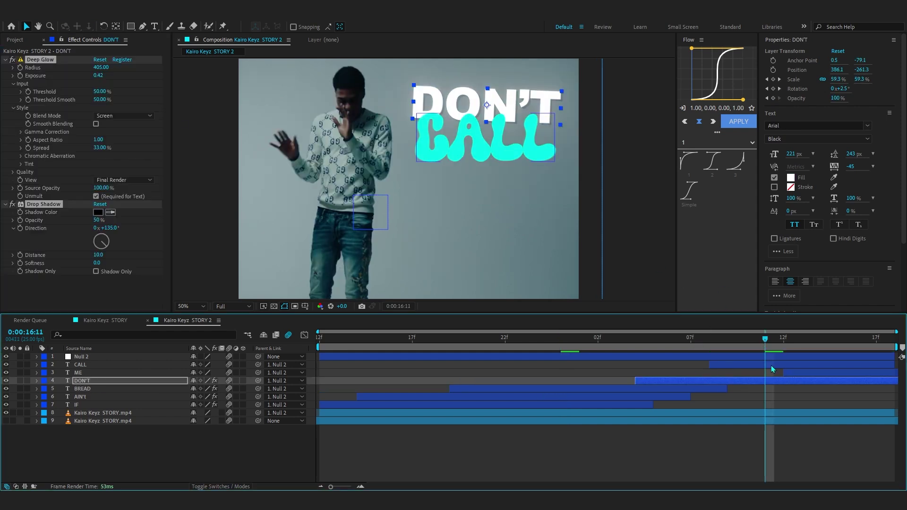
{"action": "key", "text": "ctrl+z"}
Paste the copied Deep Glow and Drop Shadow effects onto the CALL layer.
{"action": "left_click", "coordinate": [757, 364]}
{"action": "key", "text": "ctrl+v"}
Copy IF's Drop Shadow with 24% opacity and distance 9 onto the ME layer.
{"action": "left_click", "coordinate": [429, 421]}
{"action": "left_click", "coordinate": [458, 403]}
{"action": "left_click", "coordinate": [801, 364]}
{"action": "left_click", "coordinate": [802, 372]}
{"action": "left_click_drag", "start_coordinate": [804, 340], "coordinate": [824, 353]}
{"action": "key", "text": "ctrl+v"}
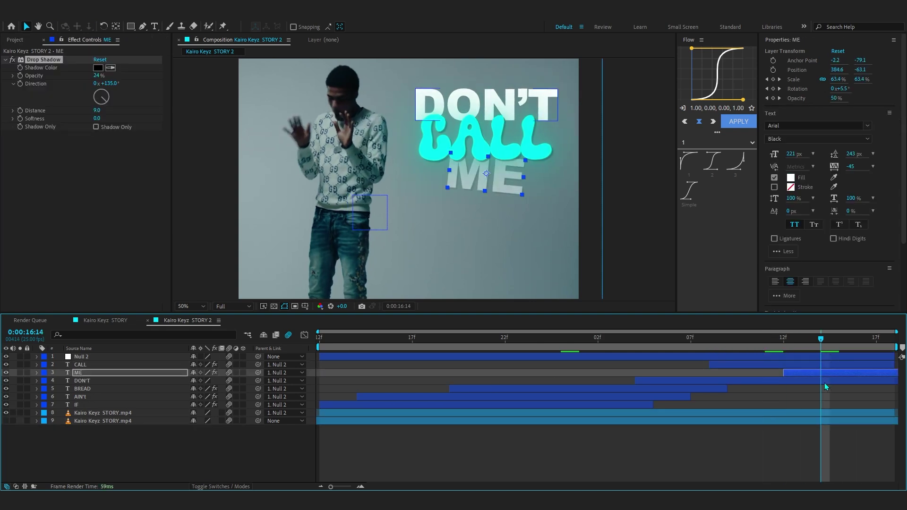
Paste the copied Drop Shadow onto the DON'T layer and preview the lyric animation.
{"action": "left_click", "coordinate": [823, 382]}
{"action": "key", "text": "ctrl+v"}
{"action": "key", "text": "space"}
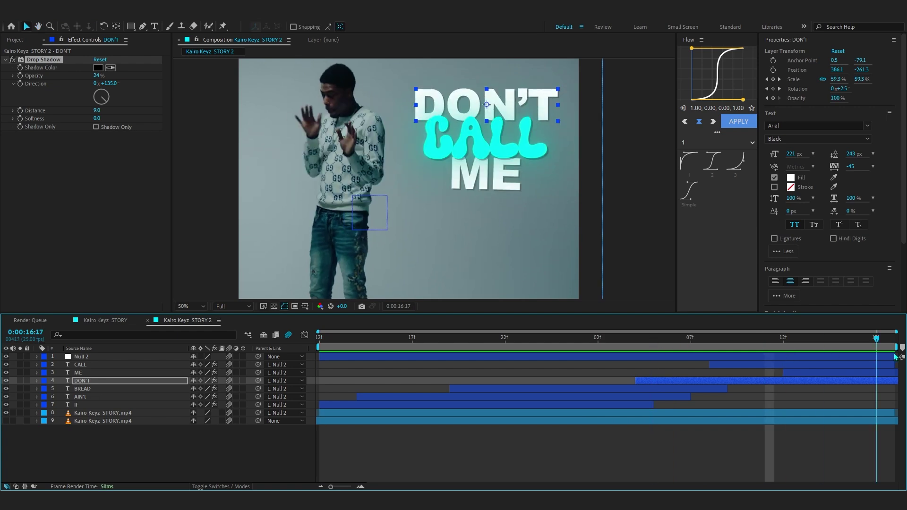
{"action": "key", "text": "space"}
{"action": "key", "text": "space"}
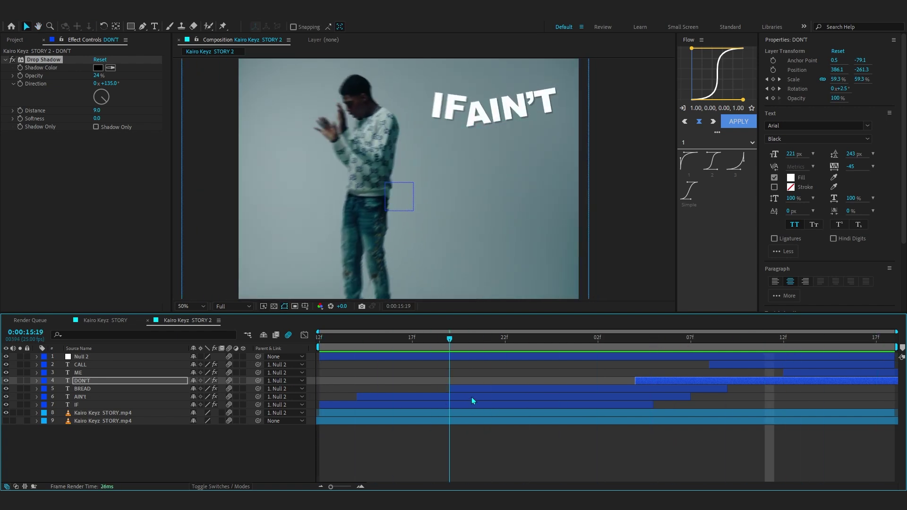
{"action": "key", "text": "space"}
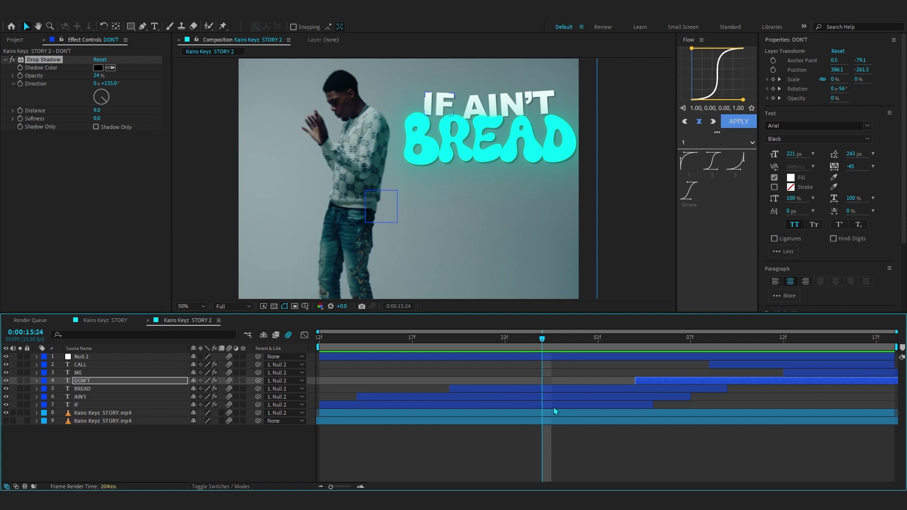
{"action": "key", "text": "space"}
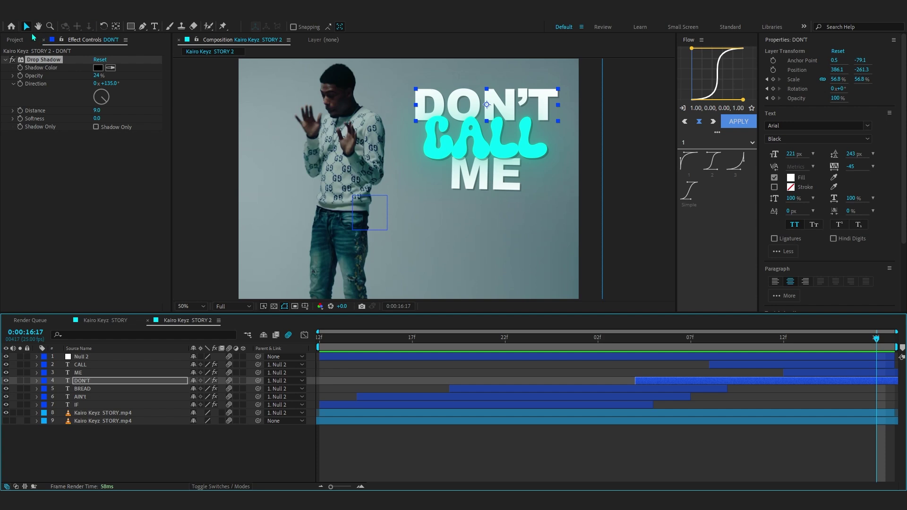
Add phone-80.png to the composition, place its layer directly below Null 2, and parent it to Null 2.
{"action": "left_click", "coordinate": [16, 39]}
{"action": "left_click_drag", "start_coordinate": [36, 151], "coordinate": [655, 358]}
{"action": "scroll", "coordinate": [461, 204], "scroll_direction": "up", "scroll_amount": 2}
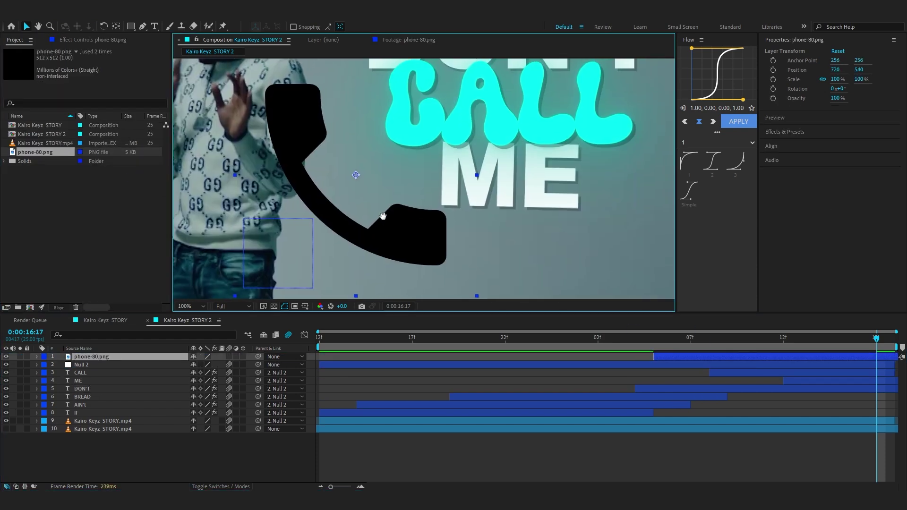
{"action": "scroll", "coordinate": [461, 204], "scroll_direction": "down", "scroll_amount": 2}
{"action": "left_click_drag", "start_coordinate": [386, 207], "coordinate": [413, 206]}
{"action": "key", "text": "Return"}
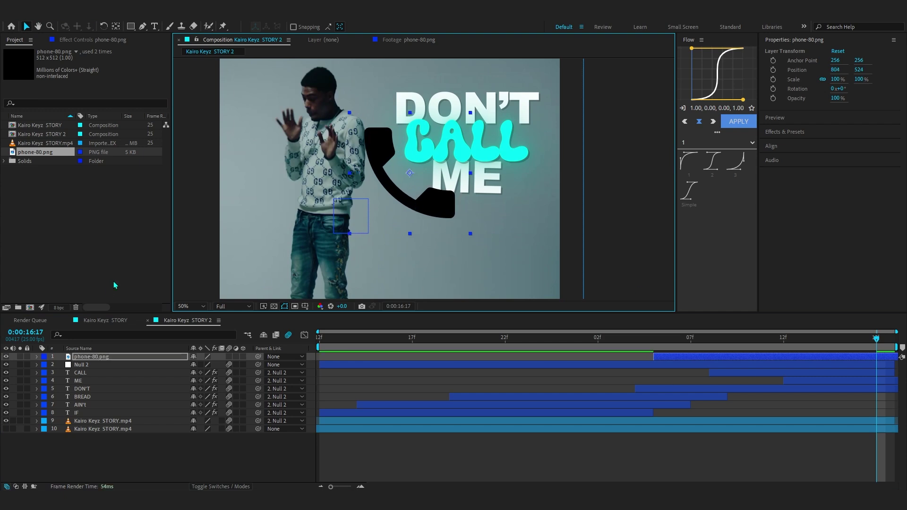
{"action": "left_click_drag", "start_coordinate": [127, 356], "coordinate": [127, 365]}
{"action": "left_click_drag", "start_coordinate": [257, 365], "coordinate": [118, 357]}
Scale the phone icon to 48%, rotate it 5°, and position it just left of the CALL and ME text.
{"action": "key", "text": "s"}
{"action": "left_click_drag", "start_coordinate": [204, 372], "coordinate": [195, 373]}
{"action": "left_click_drag", "start_coordinate": [409, 196], "coordinate": [397, 188]}
{"action": "key", "text": "r"}
{"action": "left_click_drag", "start_coordinate": [203, 372], "coordinate": [205, 372]}
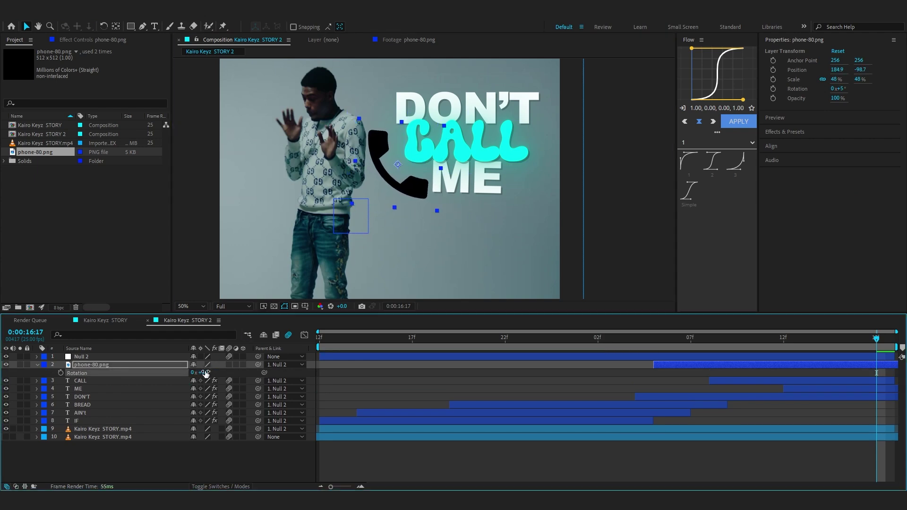
{"action": "scroll", "coordinate": [296, 223], "scroll_direction": "up", "scroll_amount": 1}
{"action": "left_click_drag", "start_coordinate": [296, 222], "coordinate": [298, 222]}
Apply the Fill effect to the phone icon layer.
{"action": "key", "text": "ctrl+space"}
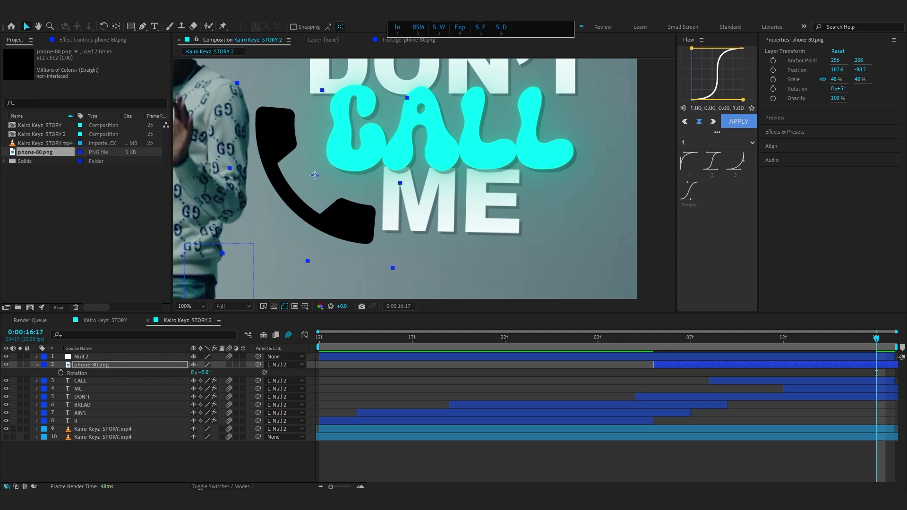
{"action": "type", "text": "fill"}
{"action": "key", "text": "Return"}
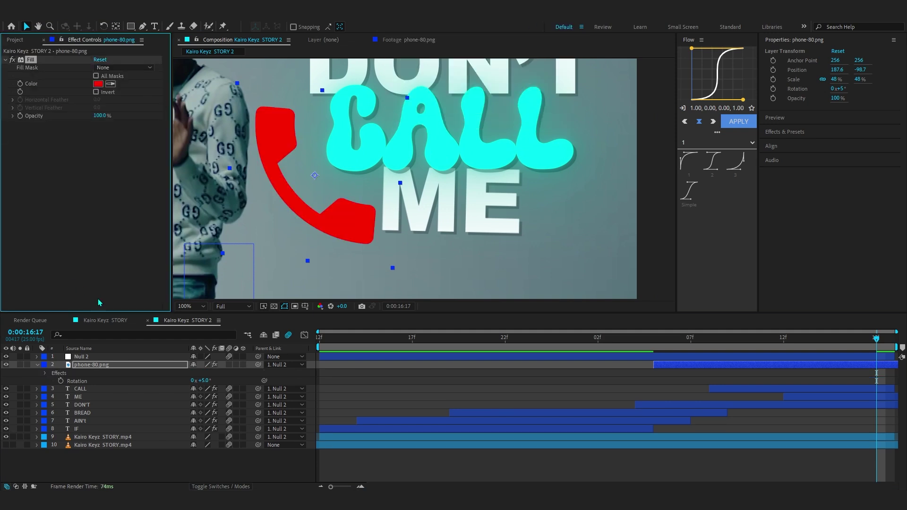
Copy CALL's text colour 00FFEA and use it as the Fill colour of the phone icon.
{"action": "left_click", "coordinate": [82, 404]}
{"action": "left_click", "coordinate": [83, 390]}
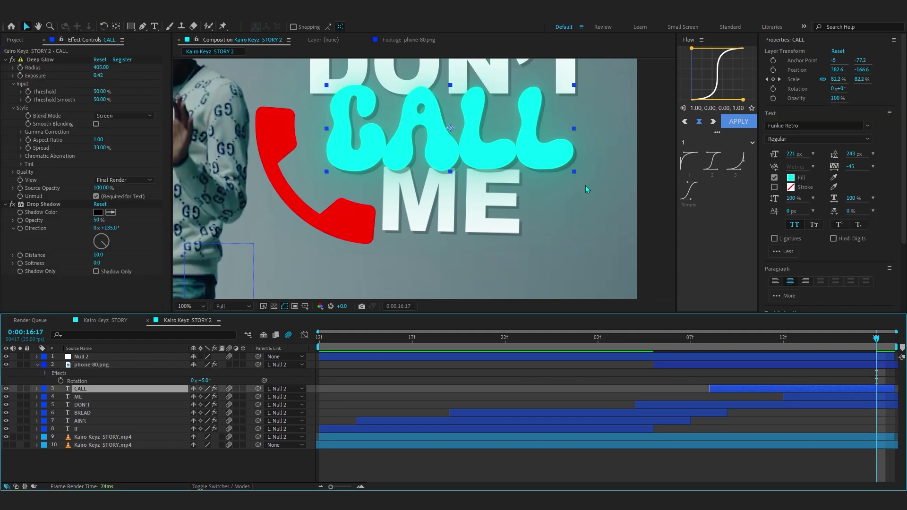
{"action": "left_click", "coordinate": [790, 178]}
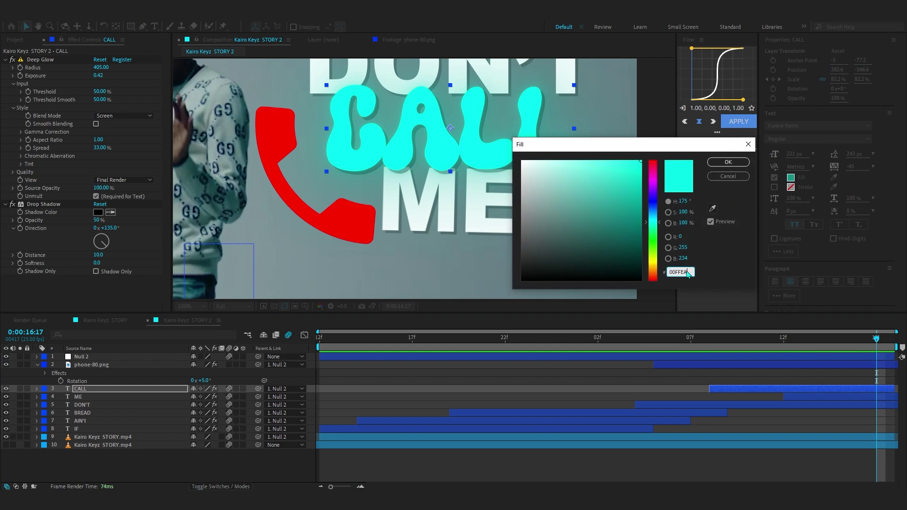
{"action": "left_click", "coordinate": [728, 163]}
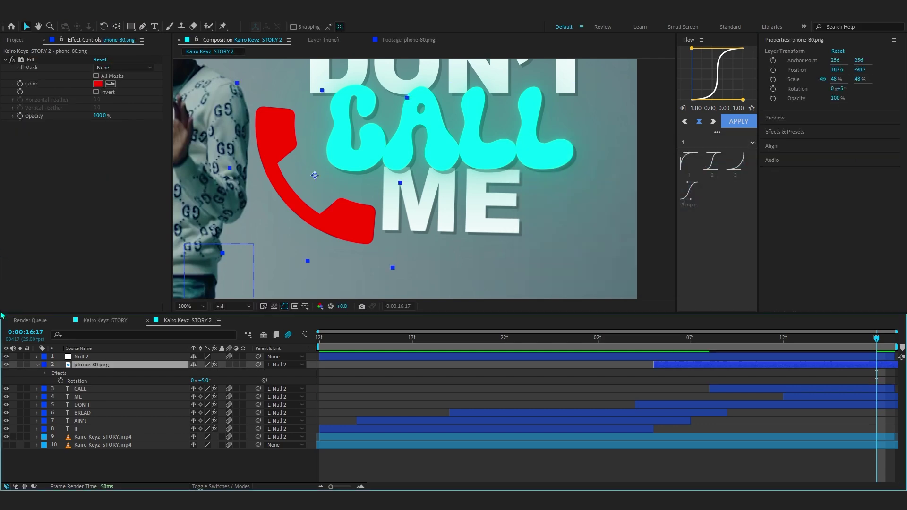
{"action": "left_click", "coordinate": [98, 84]}
{"action": "type", "text": "00FFEA"}
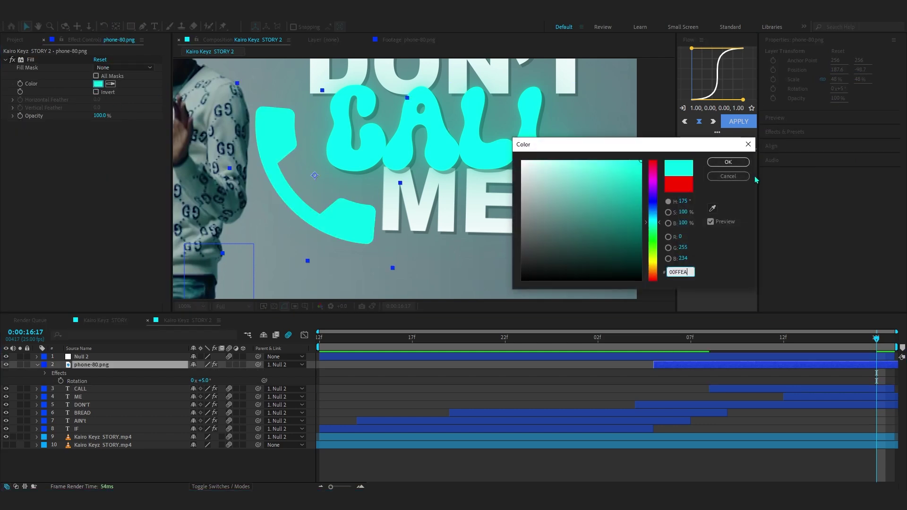
{"action": "left_click", "coordinate": [721, 163]}
Trim the start of the phone-80.png layer to 0:00:16:10 and add a Scale keyframe there.
{"action": "key", "text": "comma"}
{"action": "left_click", "coordinate": [606, 428]}
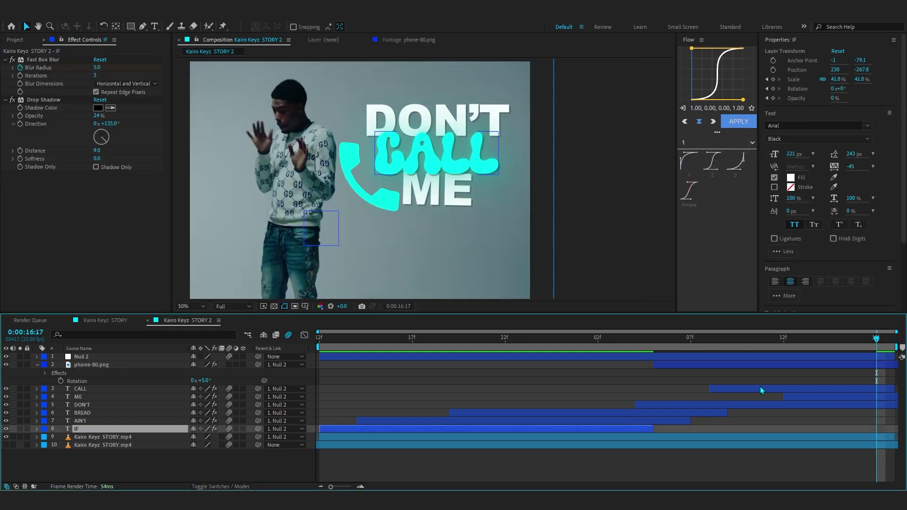
{"action": "left_click", "coordinate": [728, 357]}
{"action": "left_click_drag", "start_coordinate": [770, 340], "coordinate": [742, 367]}
{"action": "left_click", "coordinate": [740, 365]}
{"action": "key", "text": "s"}
{"action": "key", "text": "alt+bracketleft"}
{"action": "left_click", "coordinate": [60, 373]}
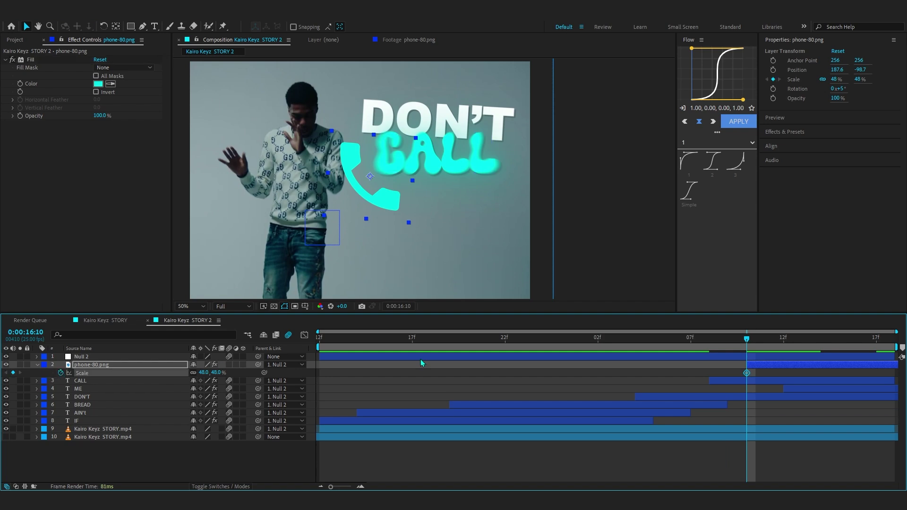
Move the phone's 48% Scale keyframe to 0:00:16:17 and set its scale to 0% at 0:00:16:10.
{"action": "left_click_drag", "start_coordinate": [746, 372], "coordinate": [876, 373]}
{"action": "left_click", "coordinate": [204, 373]}
{"action": "type", "text": "0"}
{"action": "key", "text": "Return"}
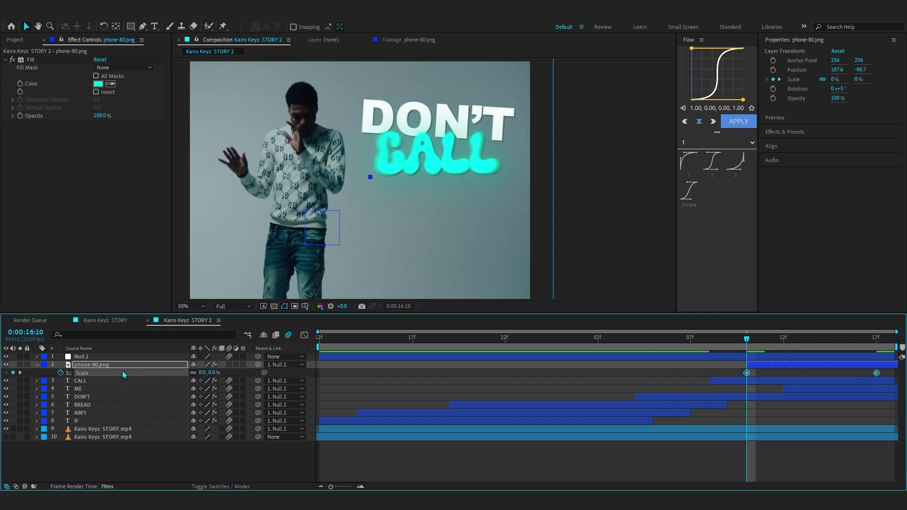
Ease the phone's Scale keyframes, shaping the value curve with a steep early rise and soft finish, and preview.
{"action": "left_click_drag", "start_coordinate": [720, 380], "coordinate": [895, 370]}
{"action": "left_click", "coordinate": [304, 335]}
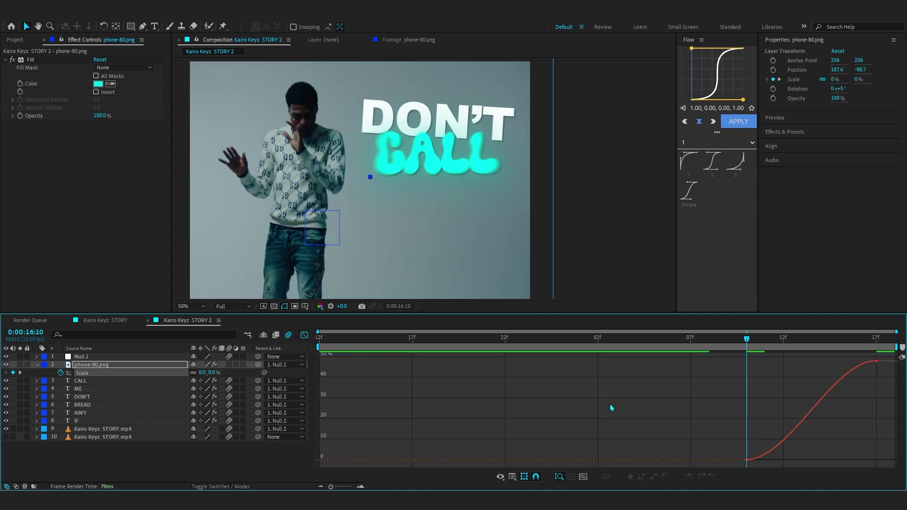
{"action": "left_click_drag", "start_coordinate": [775, 426], "coordinate": [731, 474]}
{"action": "left_click_drag", "start_coordinate": [788, 461], "coordinate": [755, 358]}
{"action": "mouse_move", "coordinate": [832, 391]}
{"action": "left_mouse_down"}
{"action": "mouse_move", "coordinate": [812, 368]}
{"action": "mouse_move", "coordinate": [834, 393]}
{"action": "left_mouse_up"}
{"action": "key", "text": "space"}
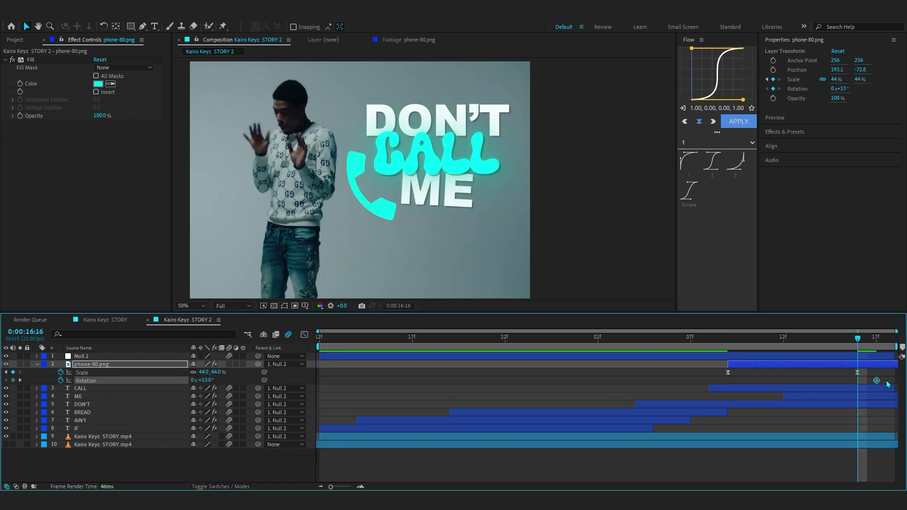
Set the phone's Rotation to 171° at 0:00:16:09, ease both rotation keyframes, and shape their curve for a fast start.
{"action": "key", "text": "j"}
{"action": "left_click_drag", "start_coordinate": [208, 380], "coordinate": [235, 380]}
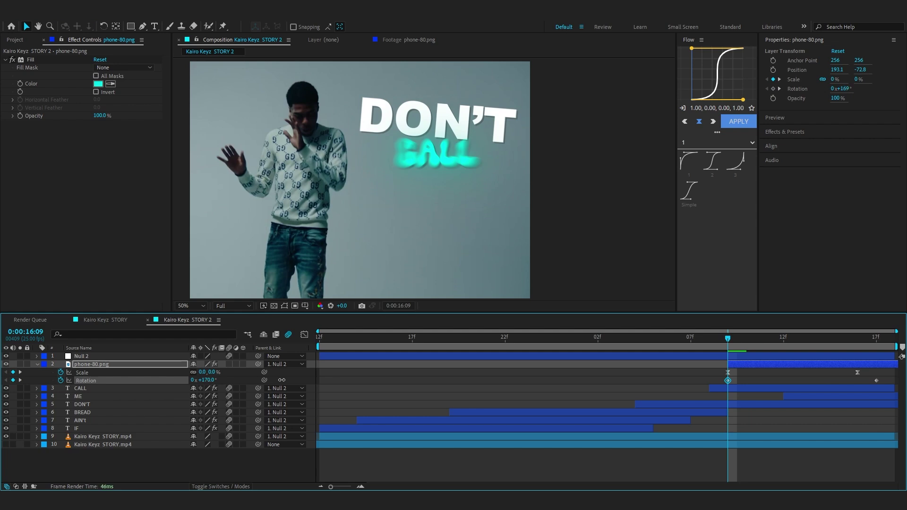
{"action": "left_click_drag", "start_coordinate": [673, 377], "coordinate": [898, 388]}
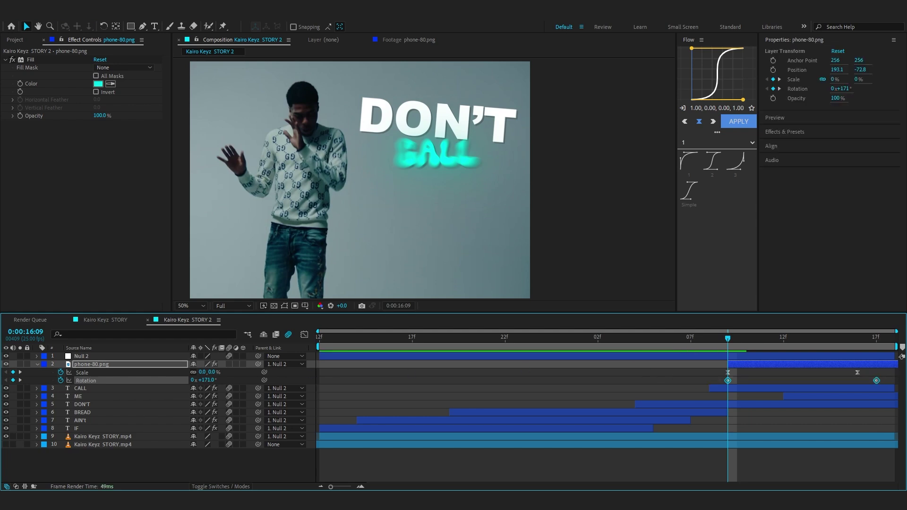
{"action": "key", "text": "F9"}
{"action": "left_click", "coordinate": [304, 335]}
{"action": "left_click_drag", "start_coordinate": [759, 357], "coordinate": [639, 402]}
{"action": "left_click_drag", "start_coordinate": [777, 360], "coordinate": [731, 466]}
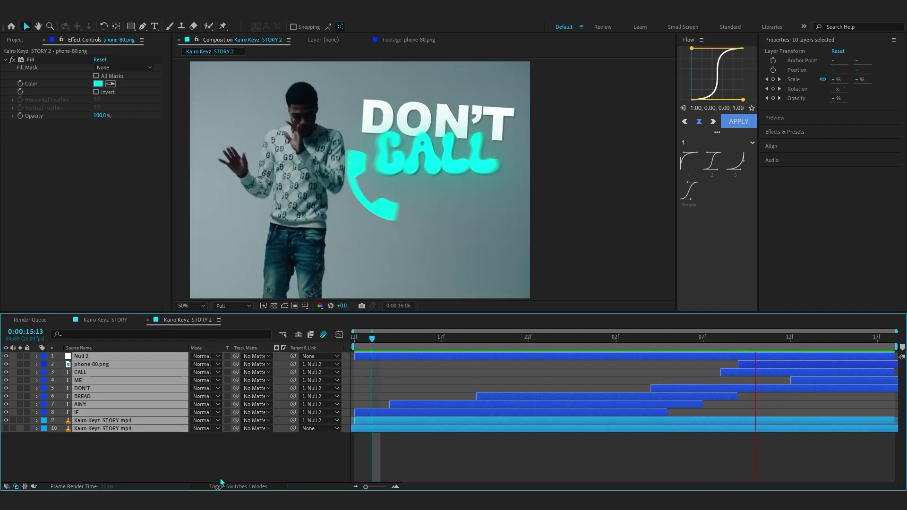
Deselect all layers and compare the animation preview with the original Kairo Keyz STORY composition.
{"action": "left_click", "coordinate": [257, 449]}
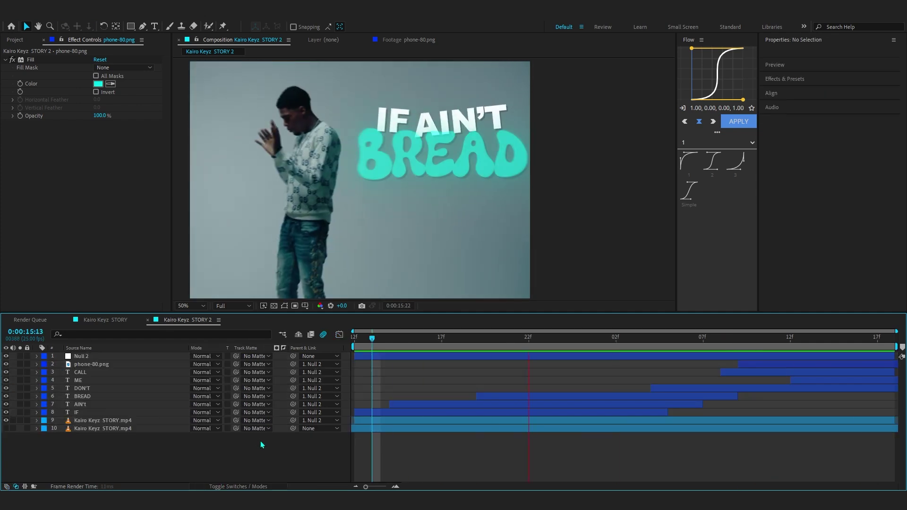
{"action": "left_click", "coordinate": [117, 321]}
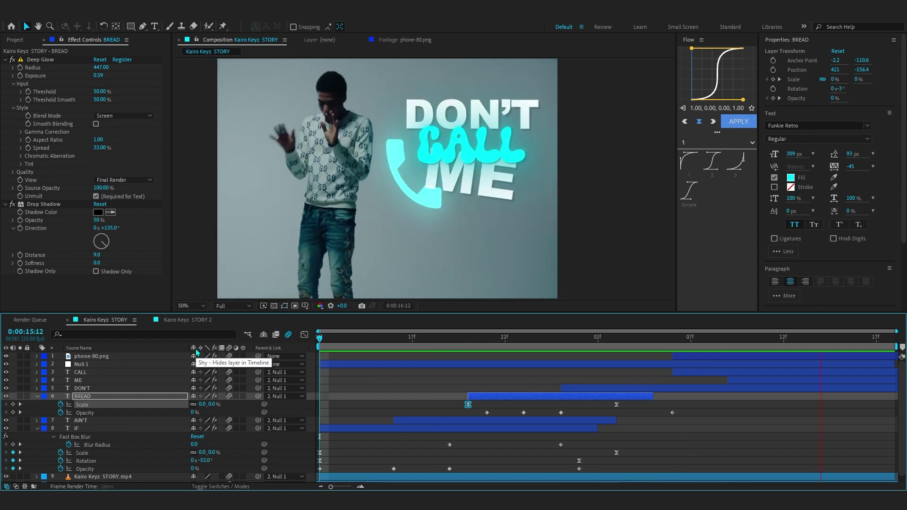
{"action": "left_click", "coordinate": [170, 320]}
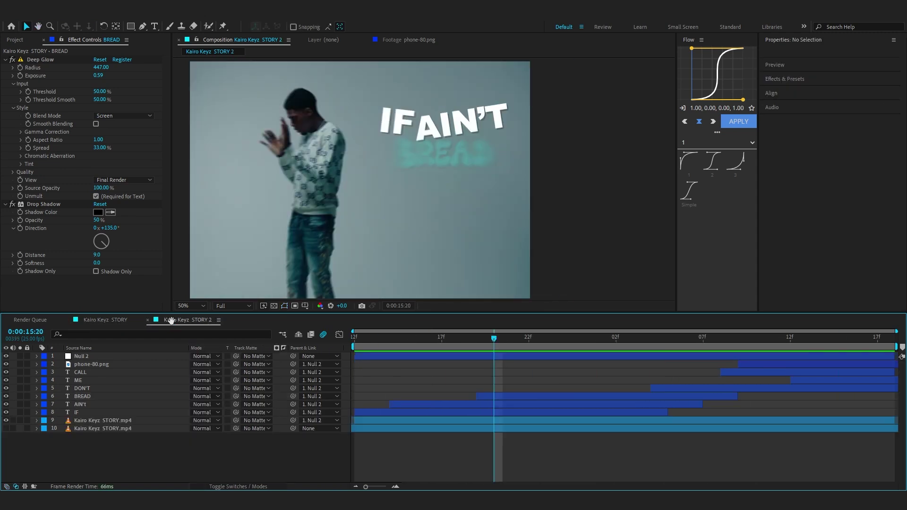